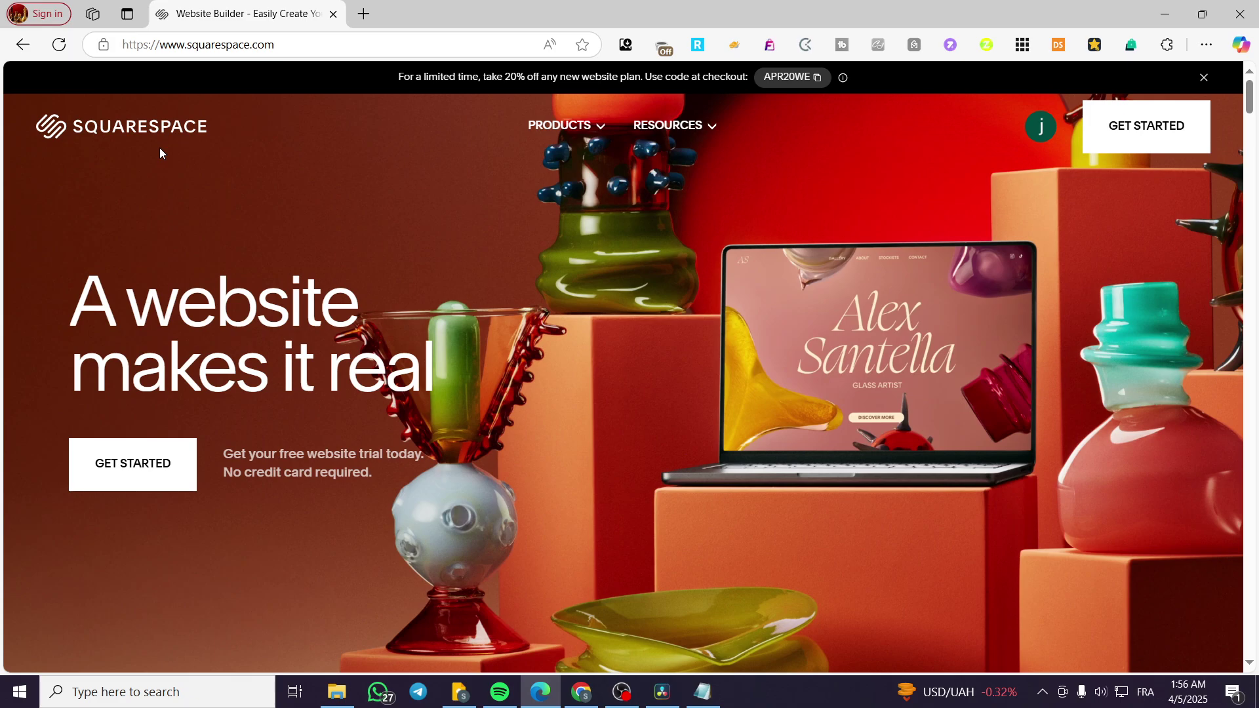
# - Go from the account dashboard to the giraffe-green-5658 website and open its list of pages
pyautogui.click(1041, 128)
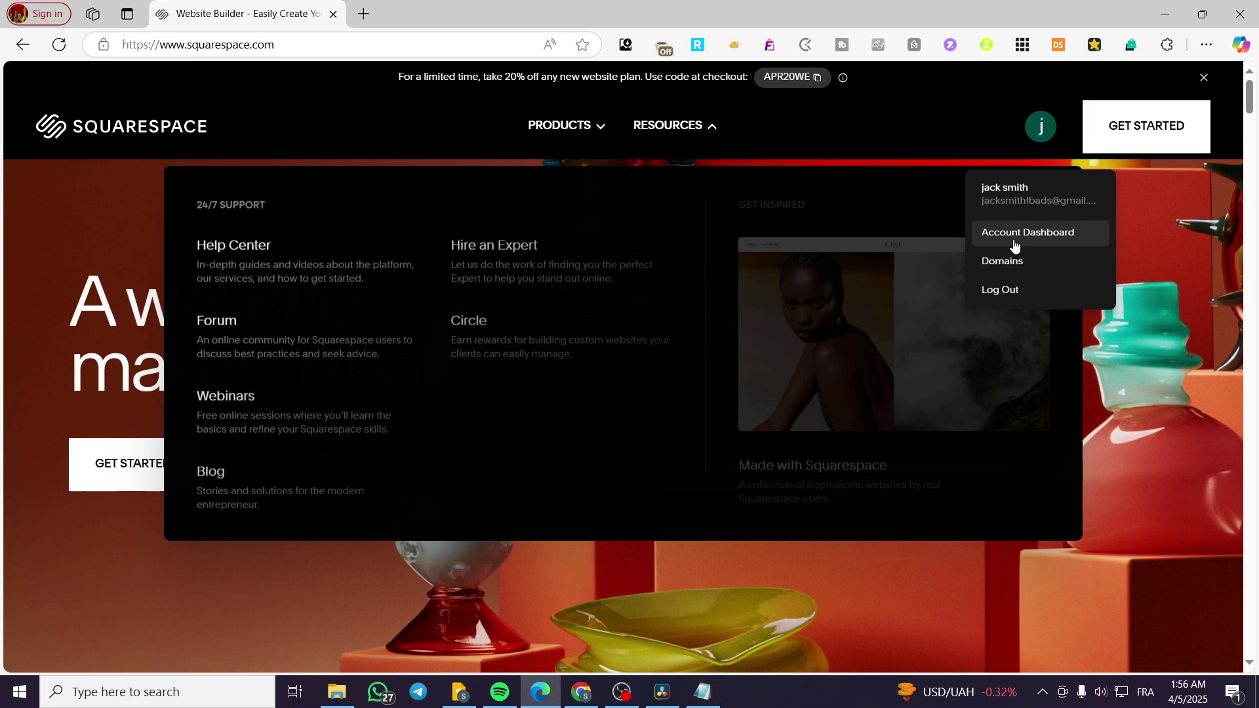
pyautogui.click(1018, 237)
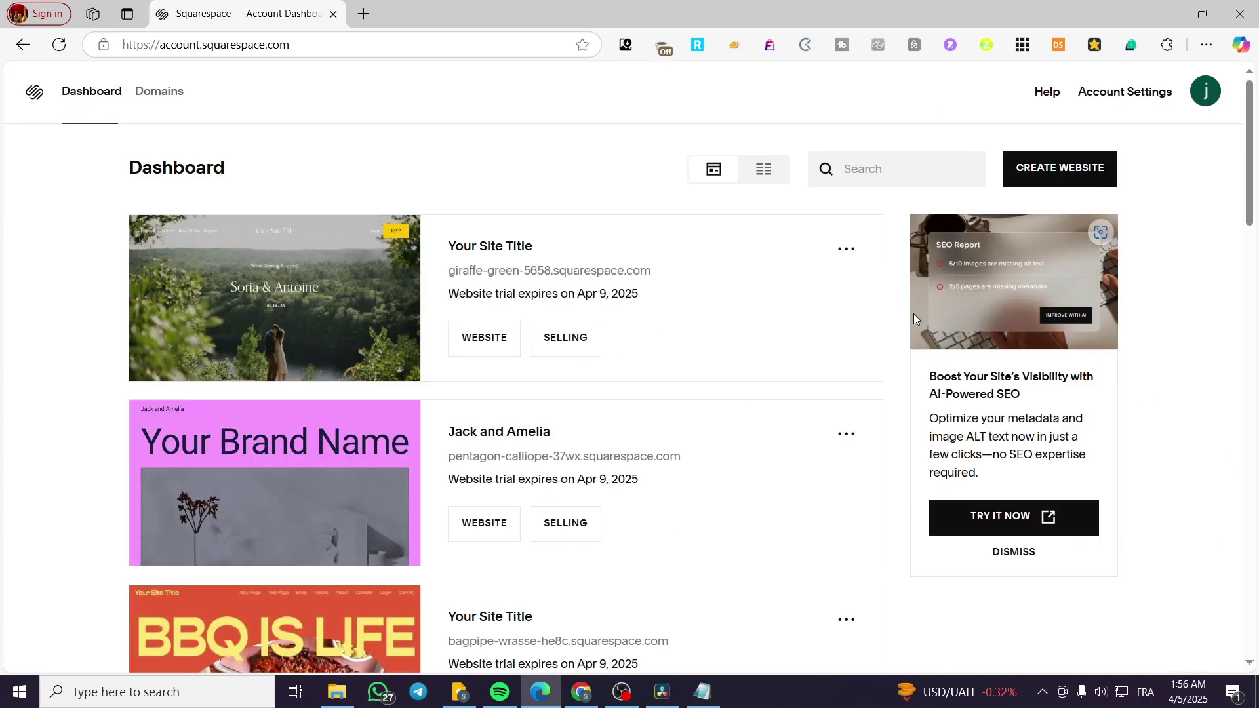
pyautogui.moveTo(281, 304)
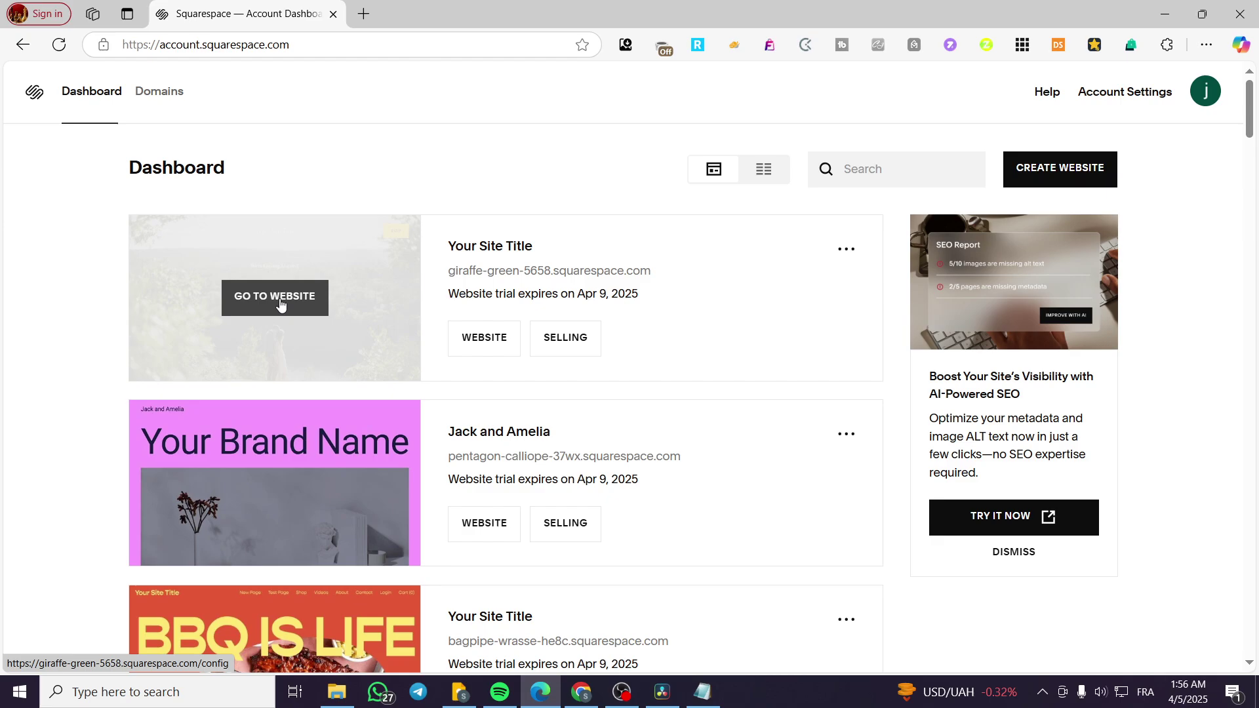
pyautogui.click(280, 304)
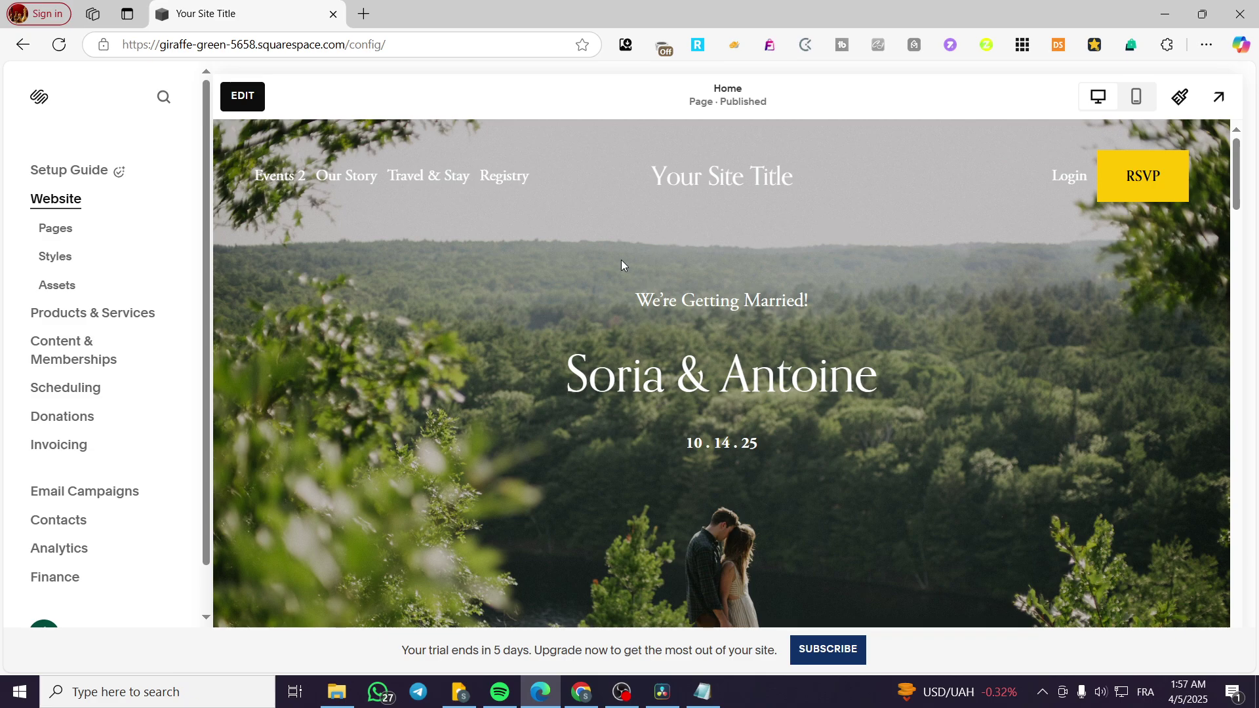
pyautogui.click(54, 231)
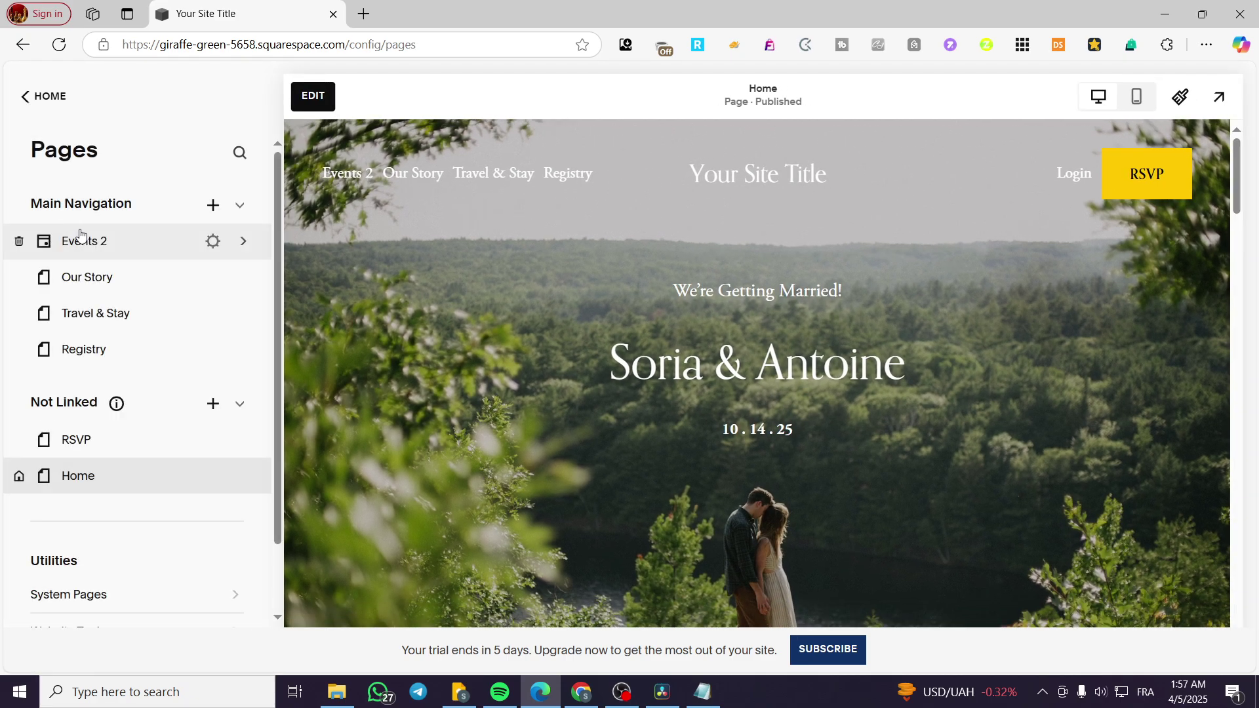
# - Examine how the image carousel below the Home page's hero photo moves through its slides
pyautogui.scroll(-8, 581, 400)
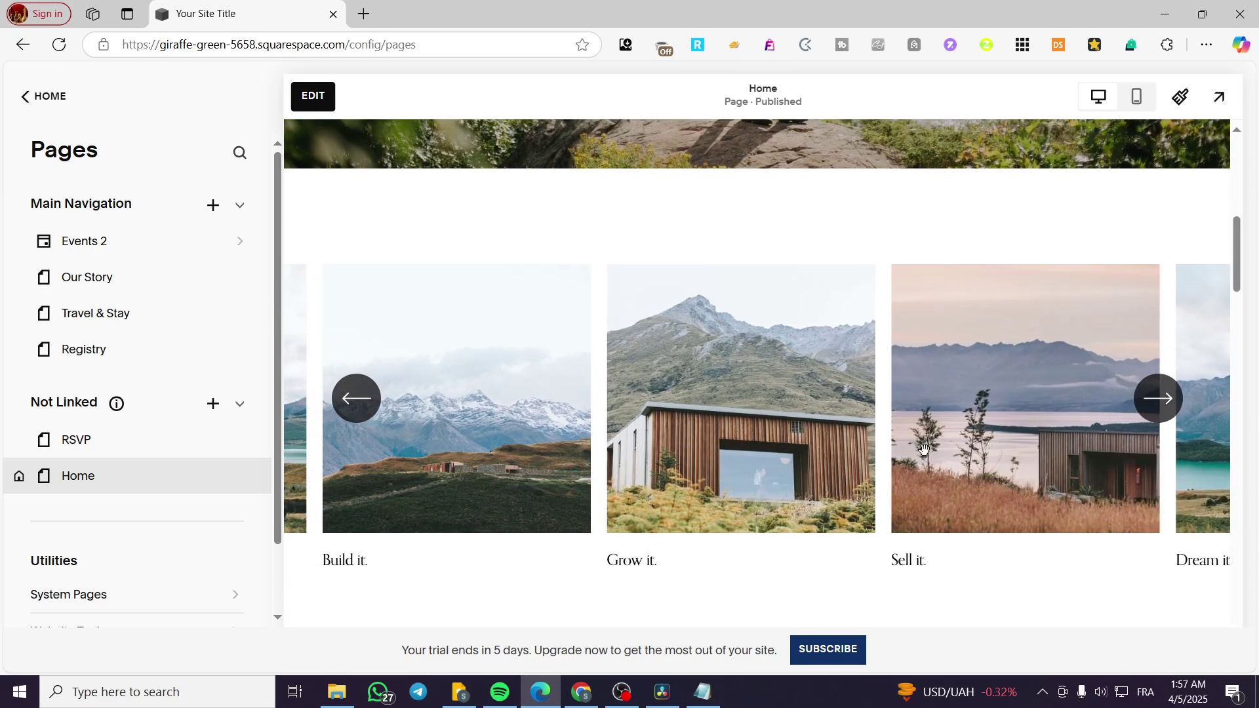
pyautogui.moveTo(924, 449); pyautogui.dragTo(668, 462)
pyautogui.moveTo(906, 408); pyautogui.dragTo(697, 436)
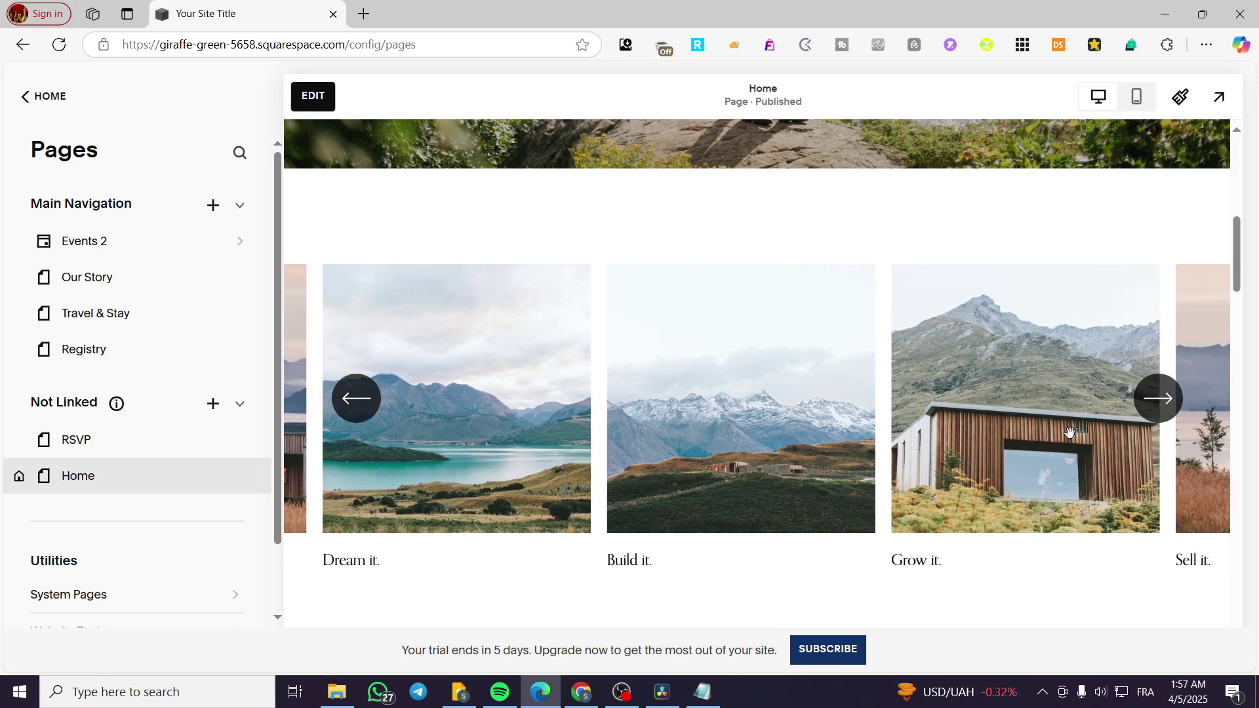
pyautogui.click(1158, 398)
pyautogui.moveTo(776, 444); pyautogui.dragTo(728, 500)
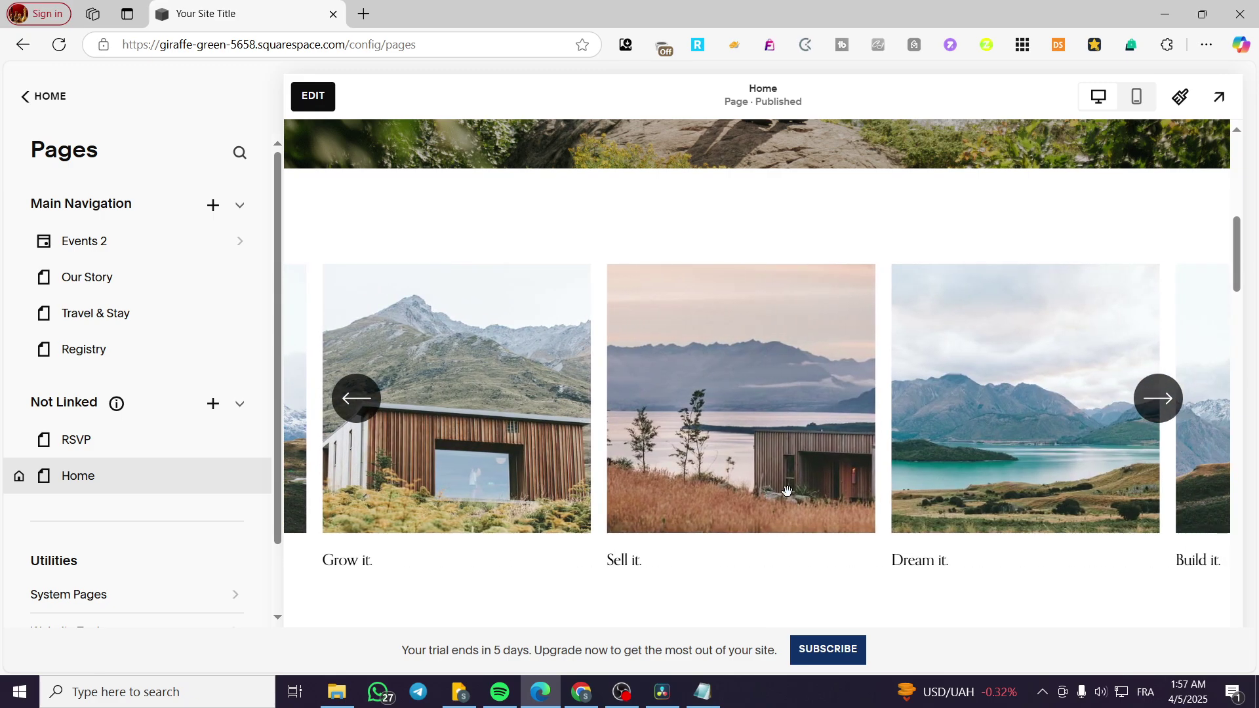
pyautogui.click(1158, 403)
pyautogui.moveTo(984, 503); pyautogui.dragTo(582, 363)
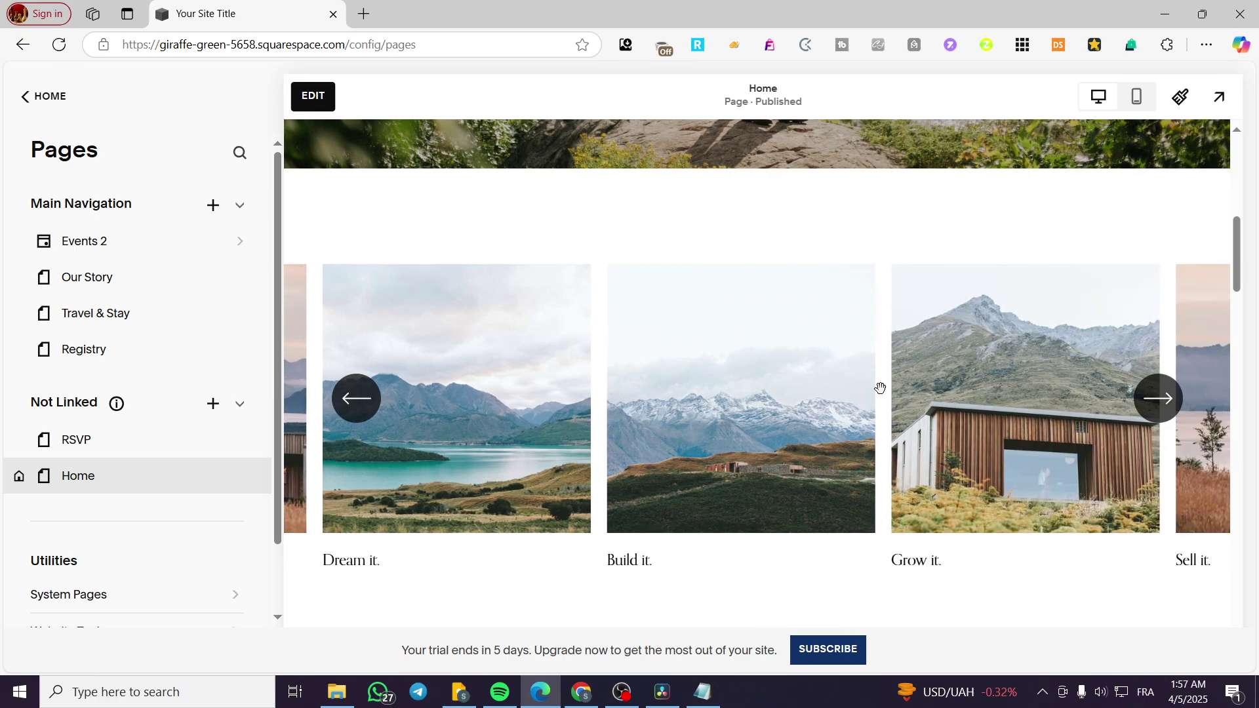
pyautogui.moveTo(880, 391); pyautogui.dragTo(596, 464)
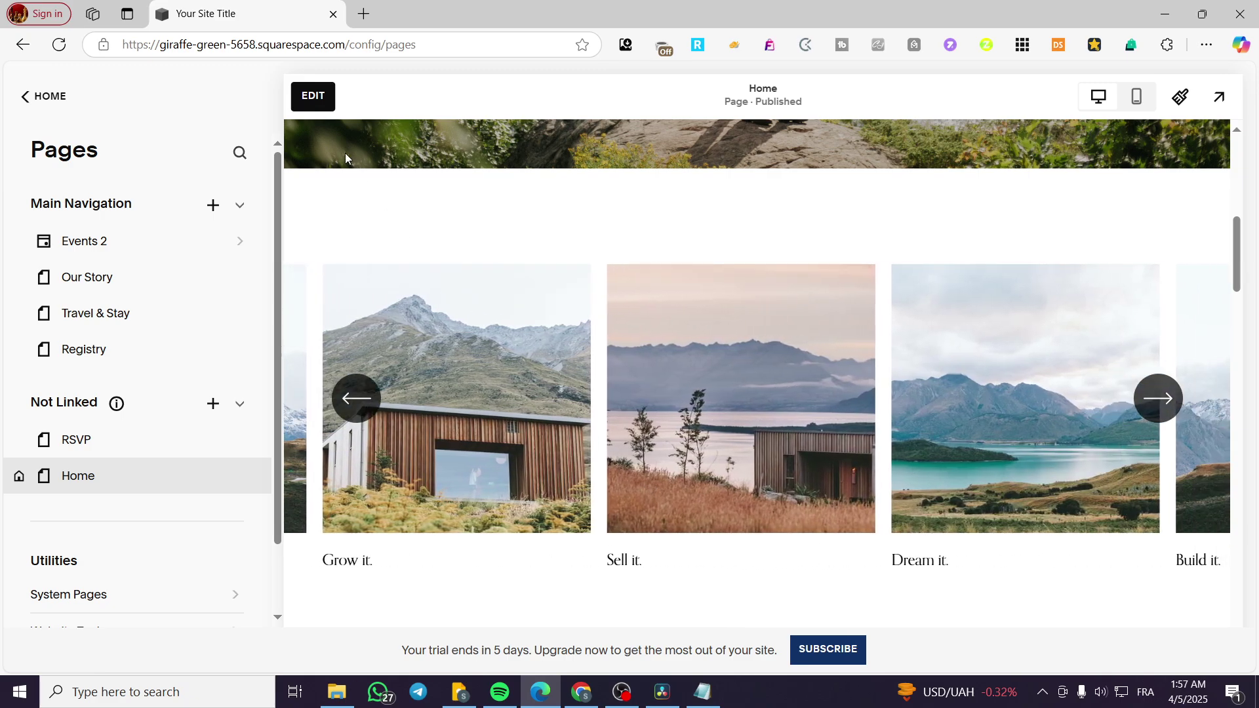
# - Start editing the Home page and begin adding a section between the hero photo and the image carousel
pyautogui.click(312, 96)
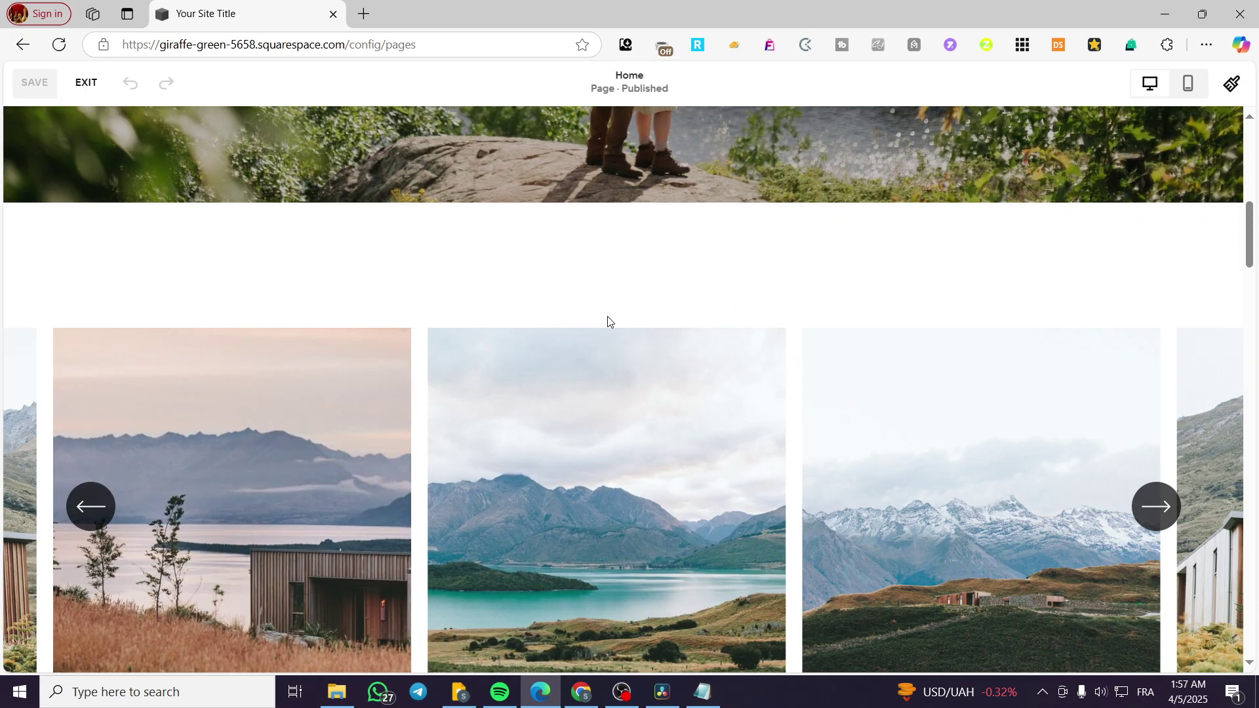
pyautogui.scroll(-1, 905, 466)
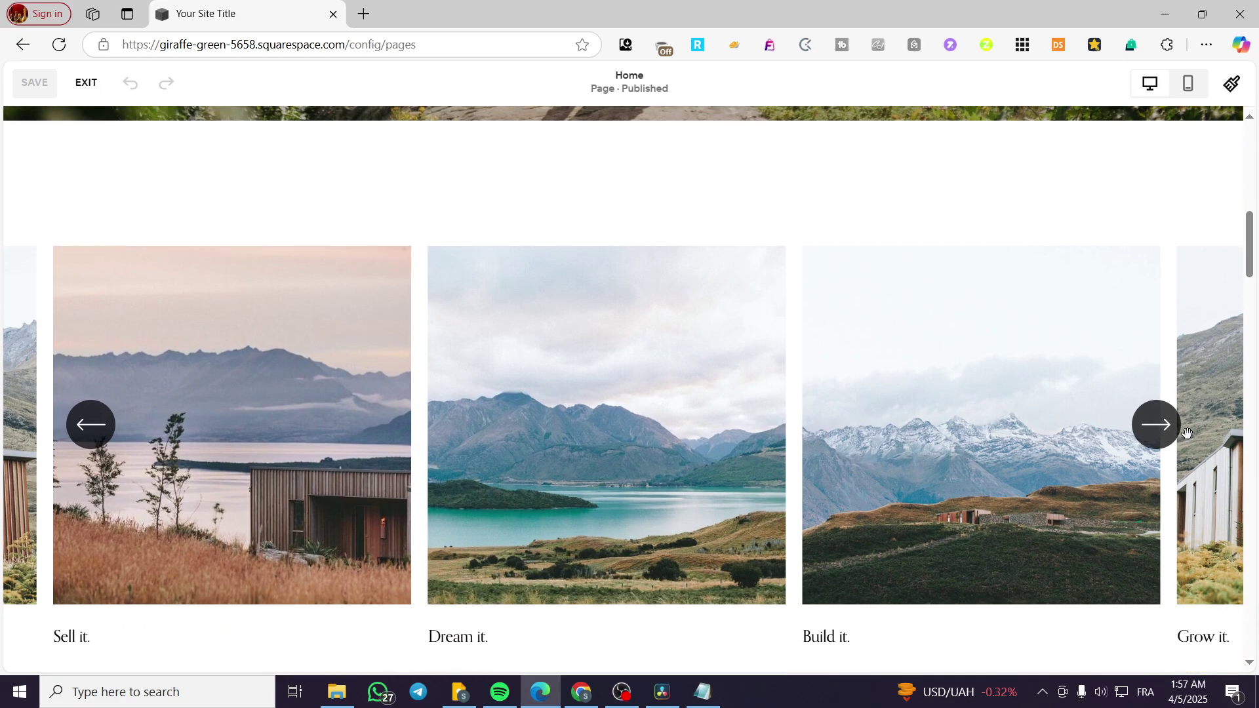
pyautogui.click(1166, 427)
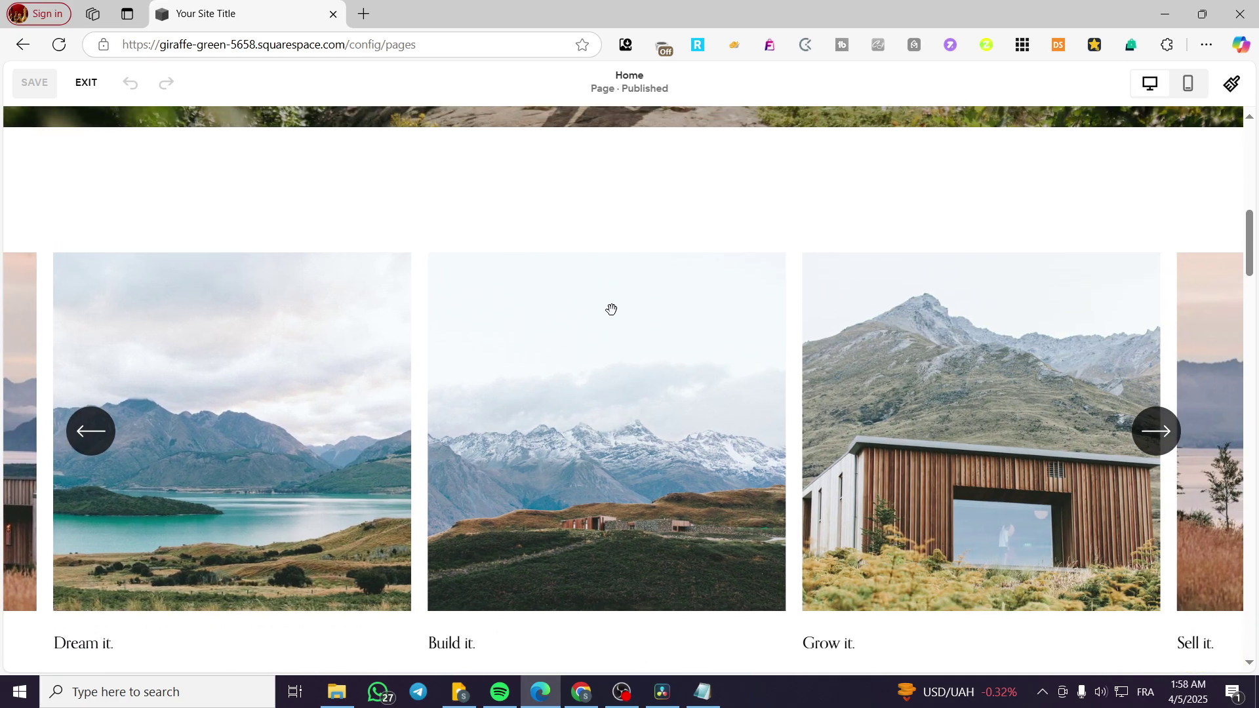
pyautogui.scroll(3, 610, 309)
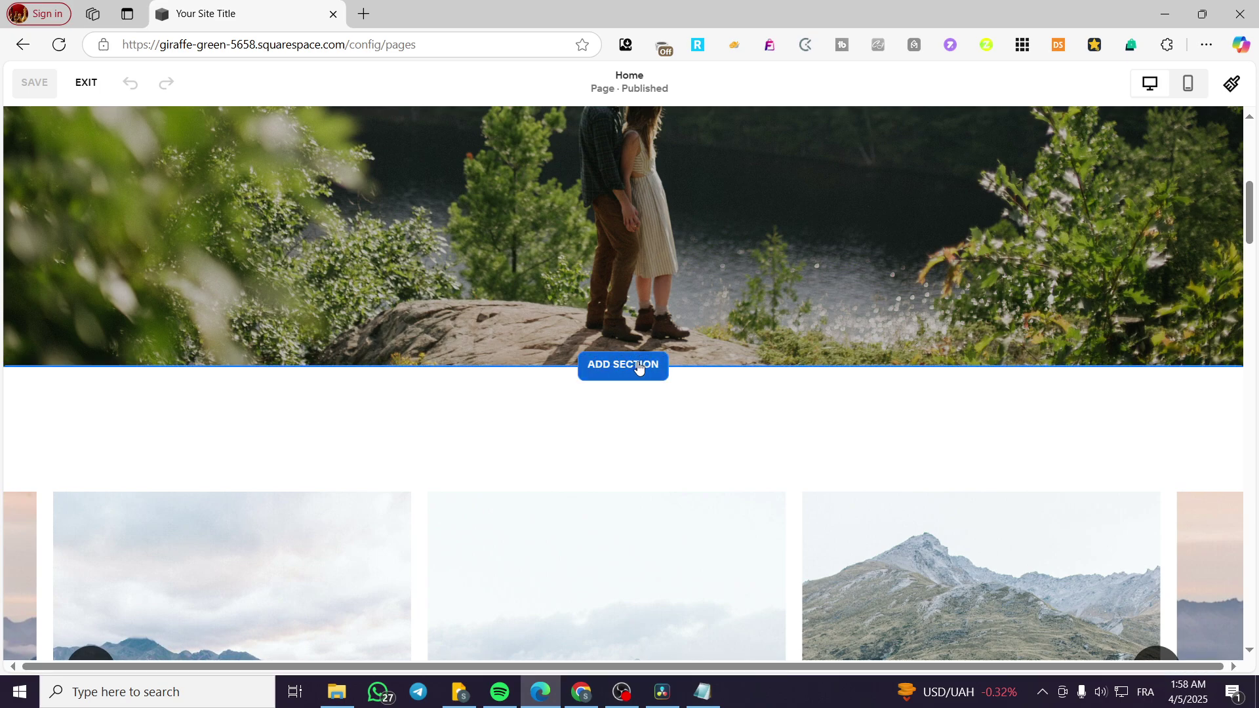
pyautogui.rightClick(640, 366)
pyautogui.click(613, 368)
pyautogui.click(613, 368)
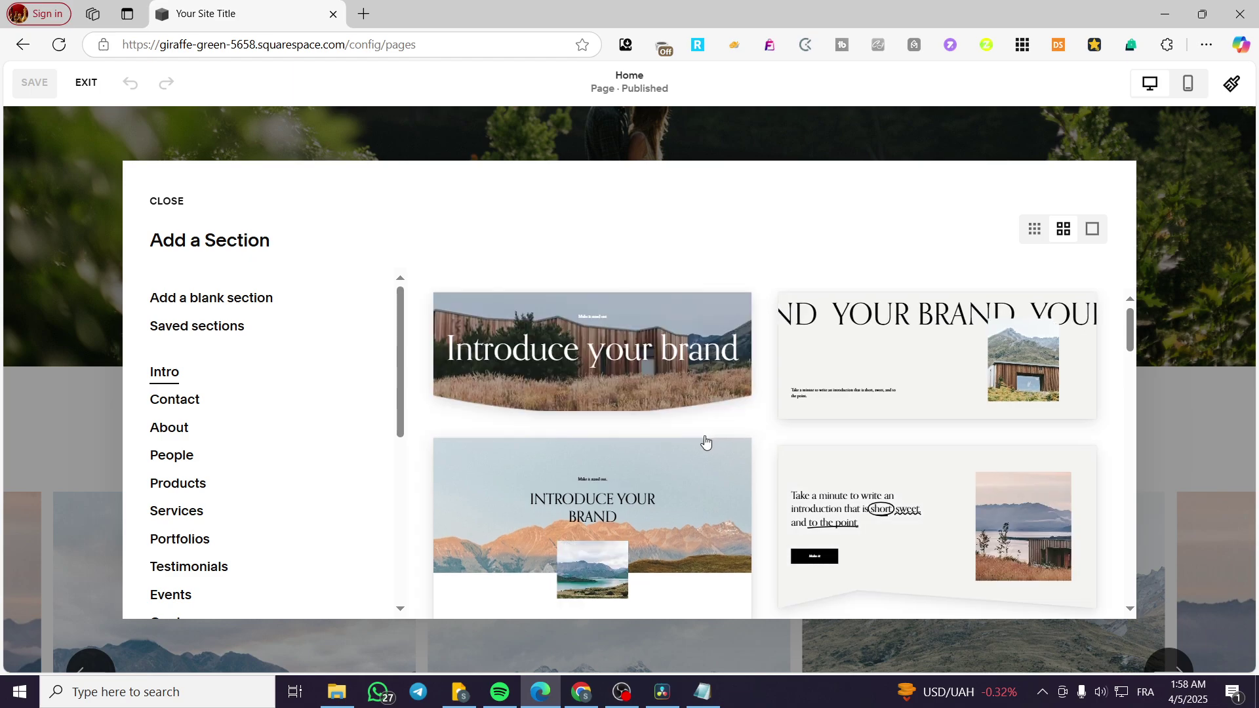
# - Look through the Intro, About and Services section templates for carousel layouts
pyautogui.scroll(-2, 681, 437)
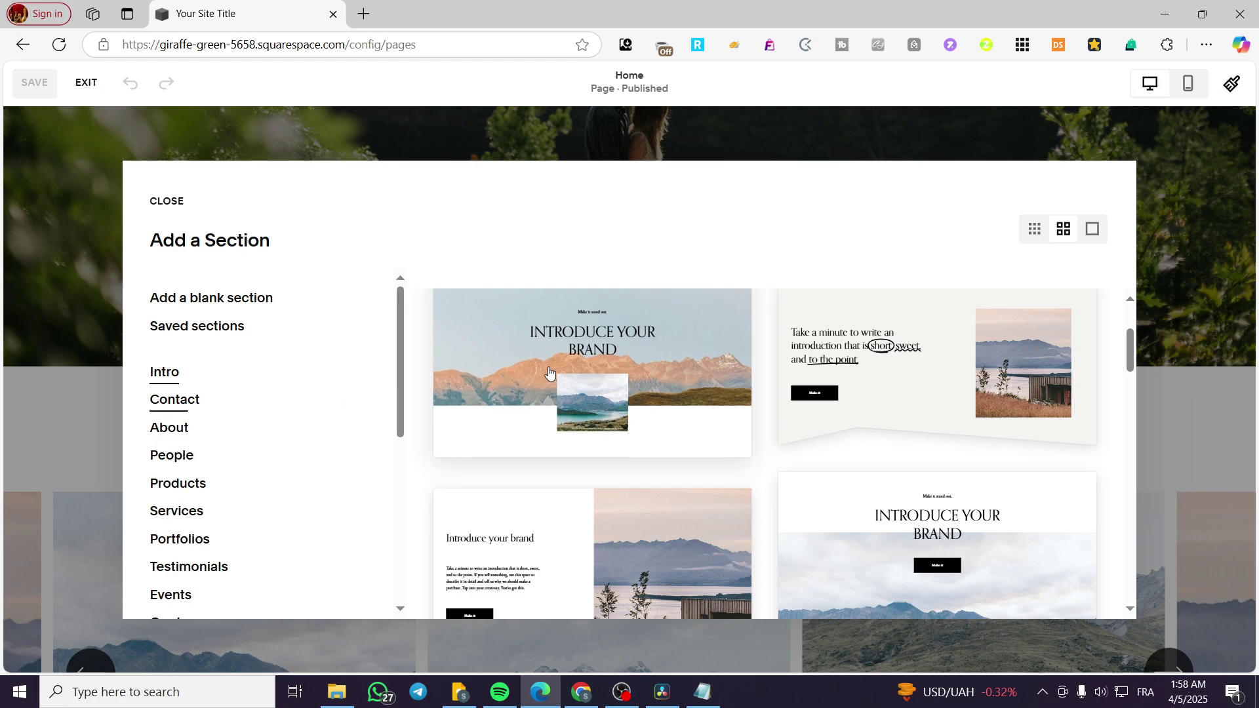
pyautogui.scroll(-5, 553, 360)
pyautogui.scroll(-10, 784, 431)
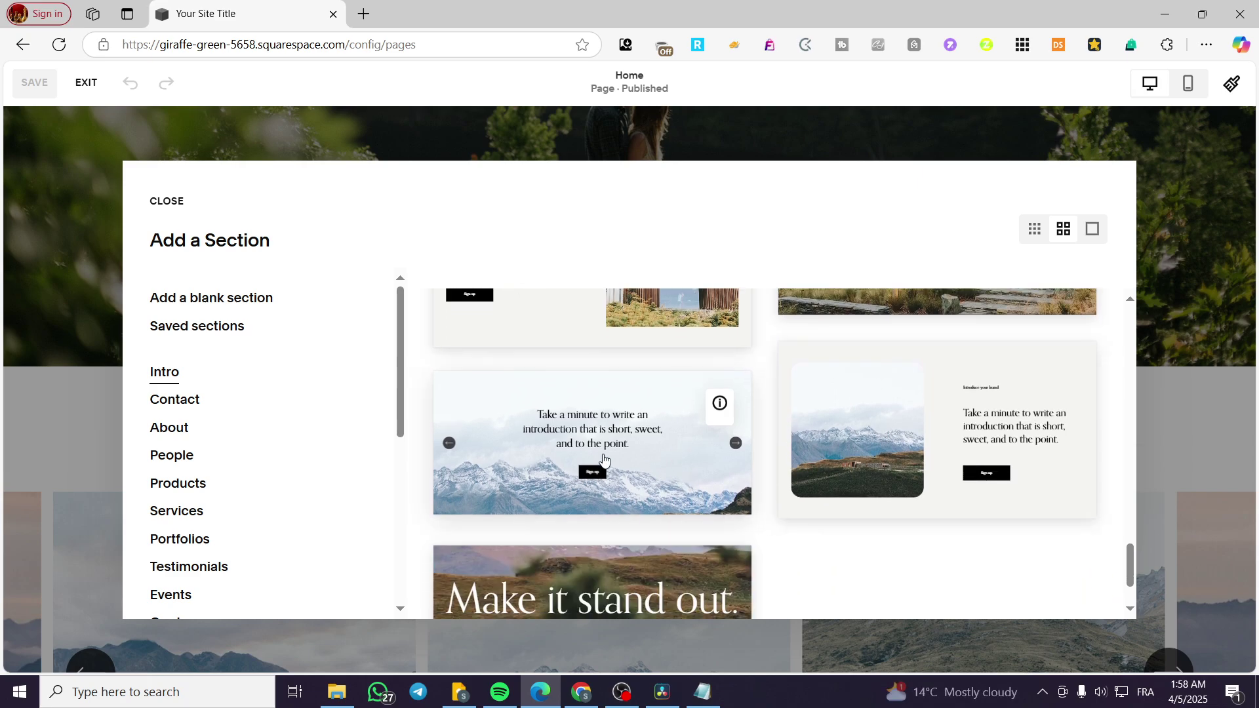
pyautogui.click(166, 432)
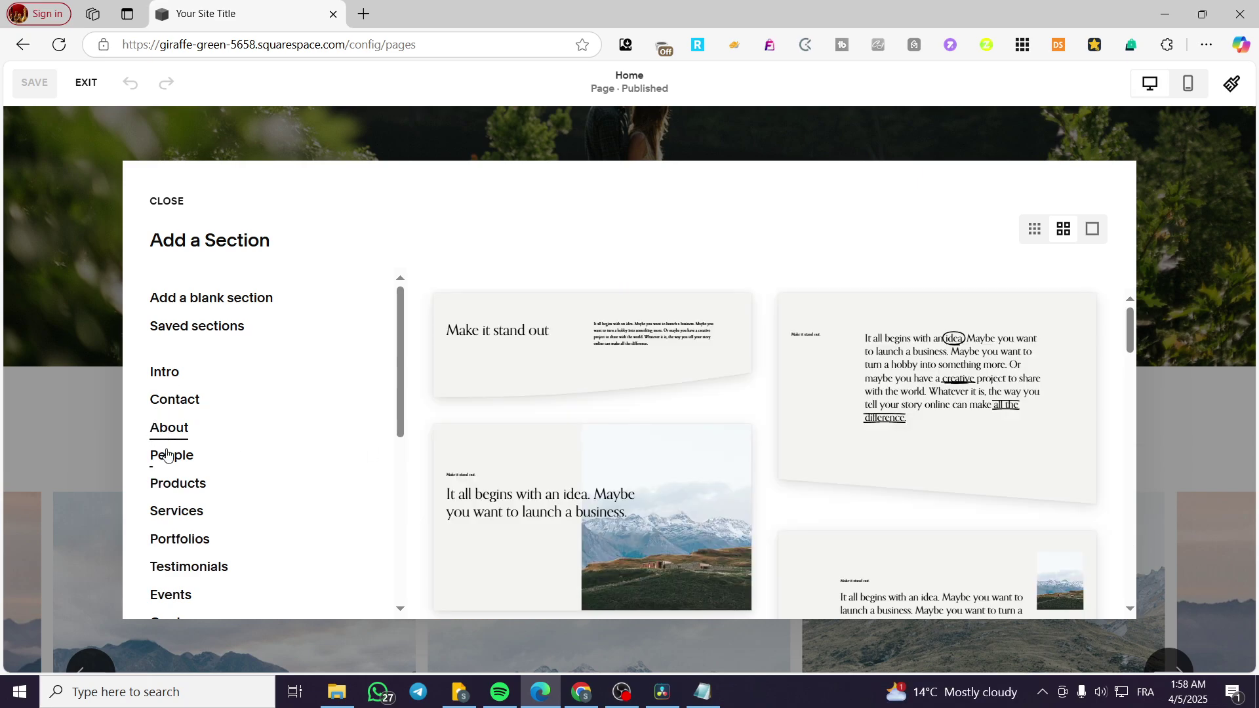
pyautogui.click(167, 513)
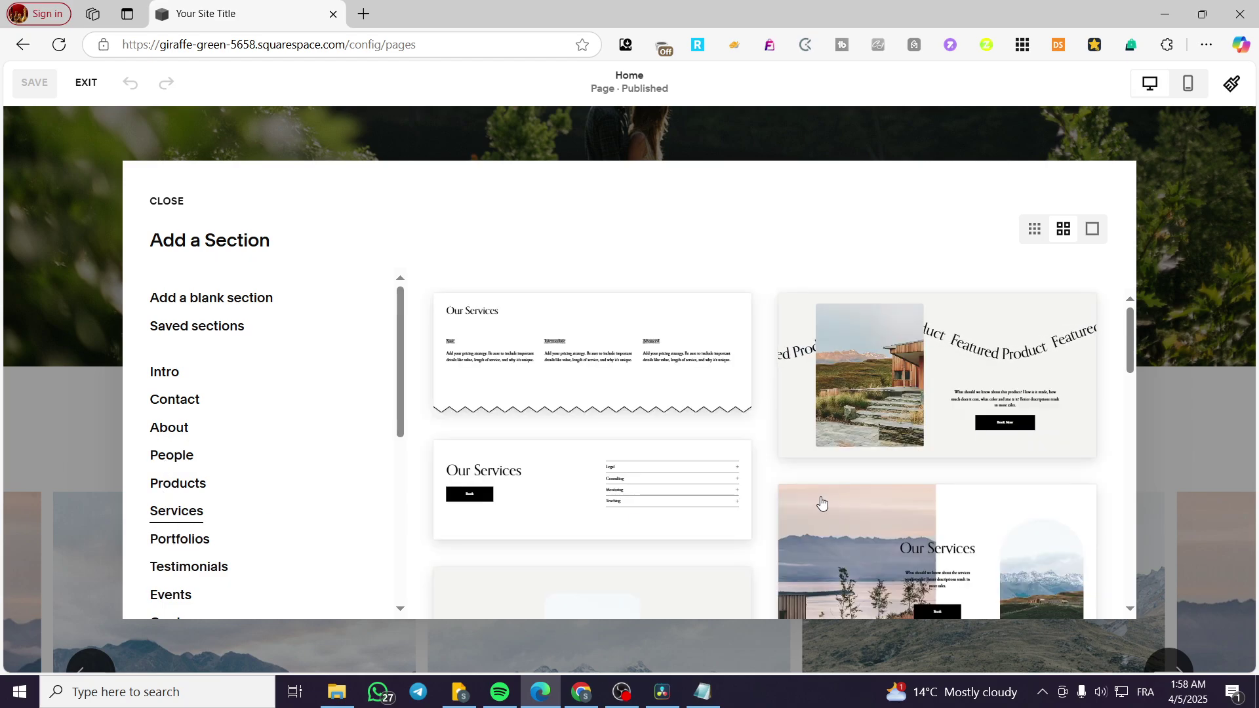
pyautogui.scroll(-5, 820, 502)
pyautogui.scroll(-3, 820, 497)
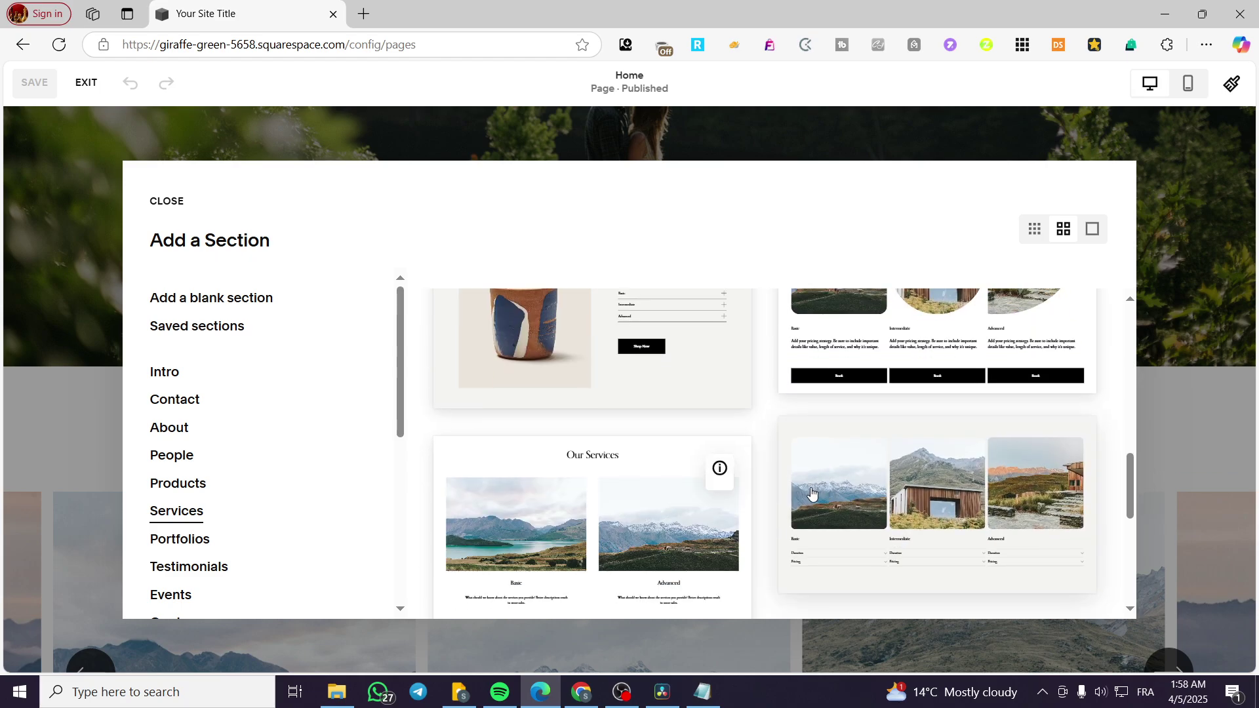
pyautogui.scroll(-2, 679, 484)
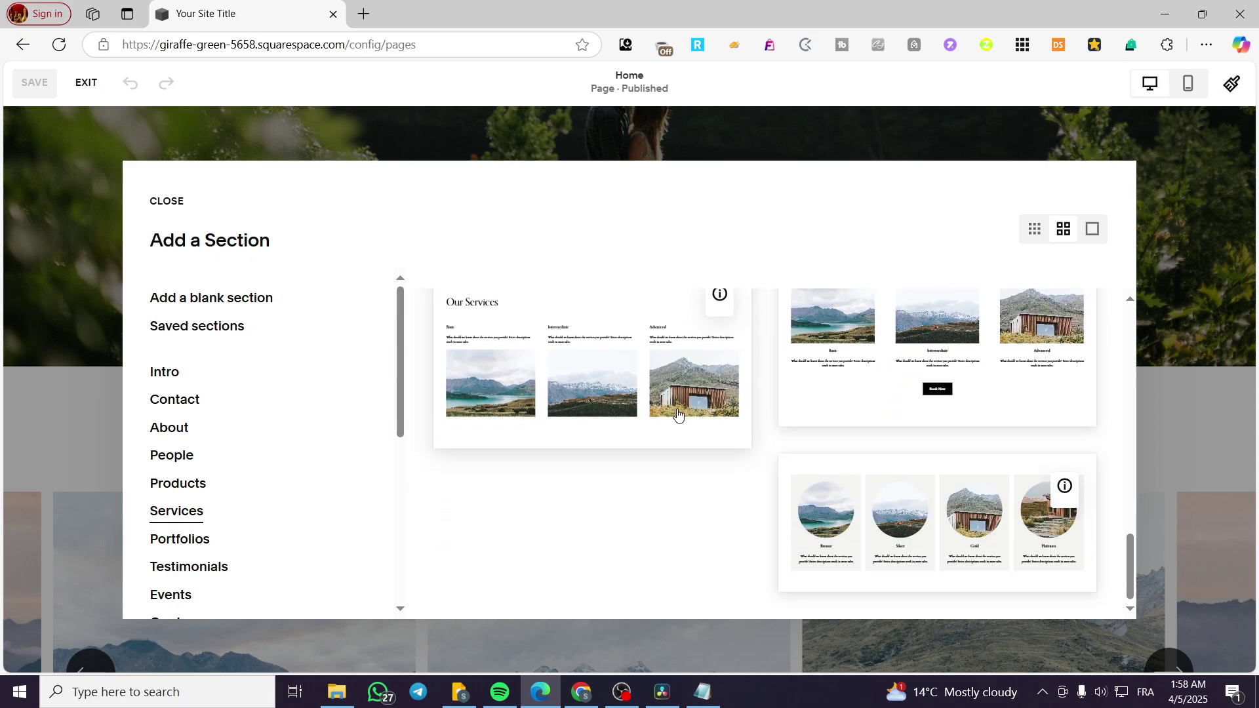
pyautogui.scroll(3, 880, 432)
pyautogui.scroll(3, 970, 498)
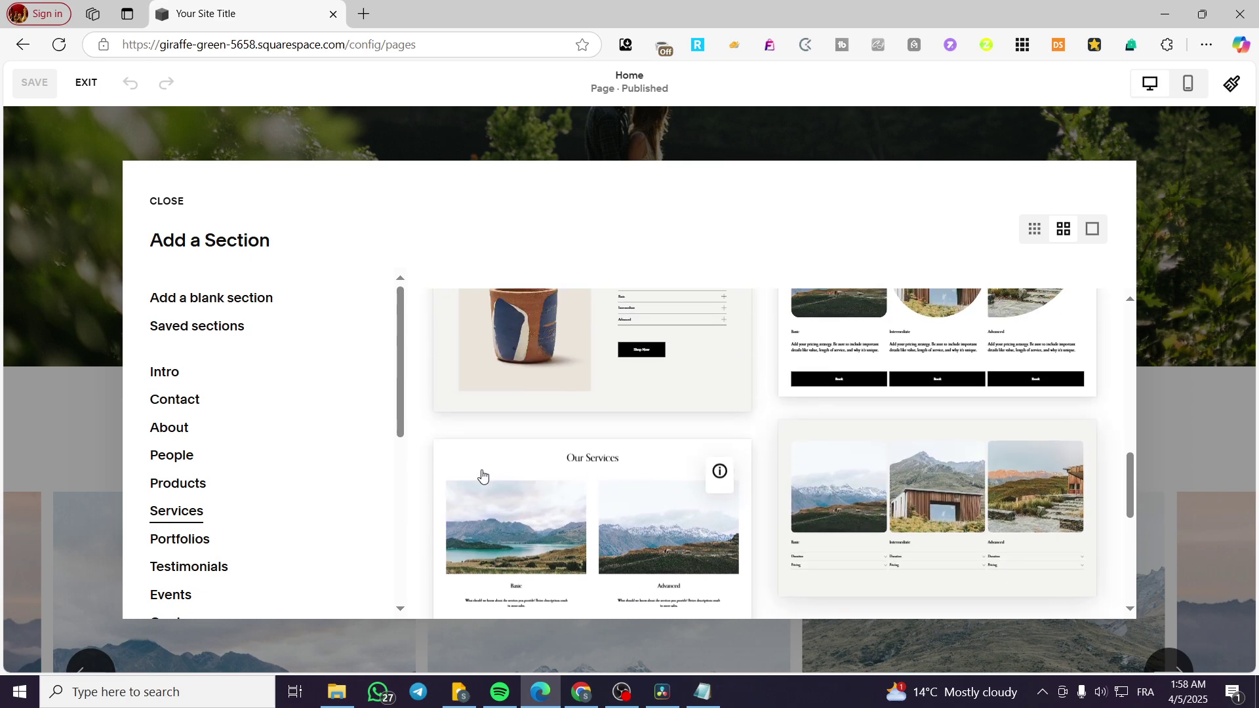
# - Look through the Portfolios section templates for carousel layouts
pyautogui.click(214, 538)
pyautogui.scroll(-10, 681, 478)
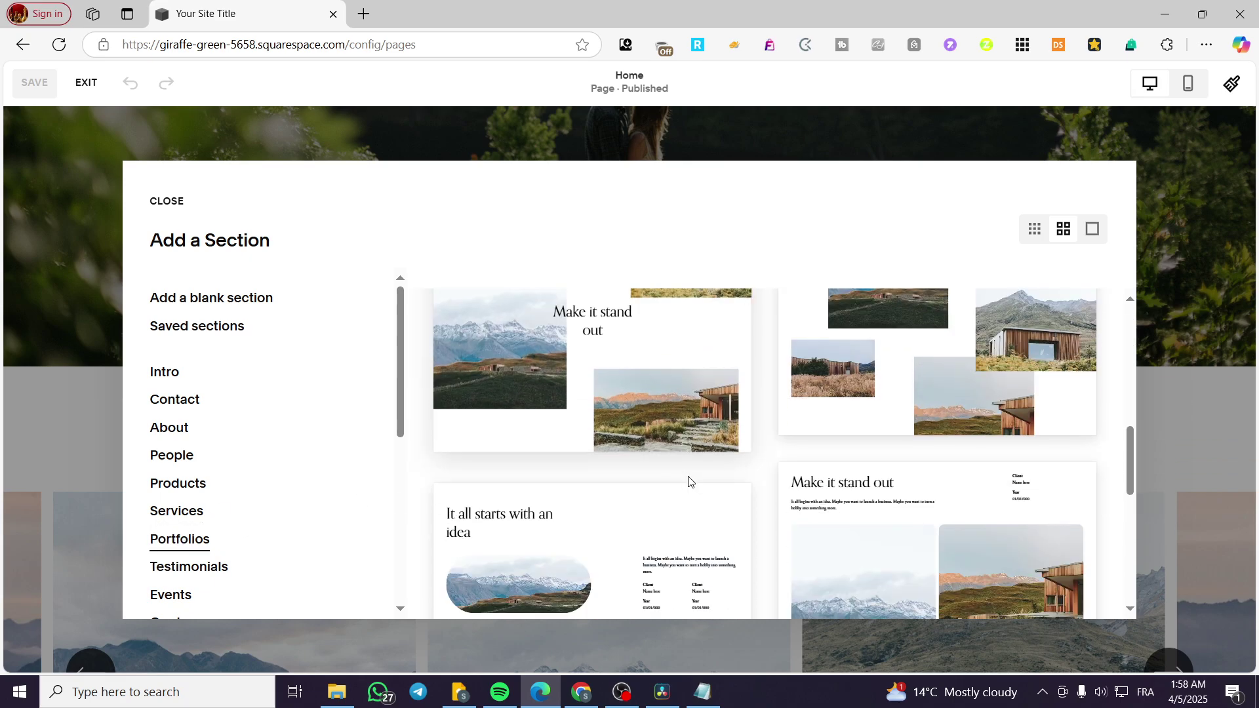
pyautogui.scroll(-2, 673, 469)
pyautogui.scroll(2, 673, 470)
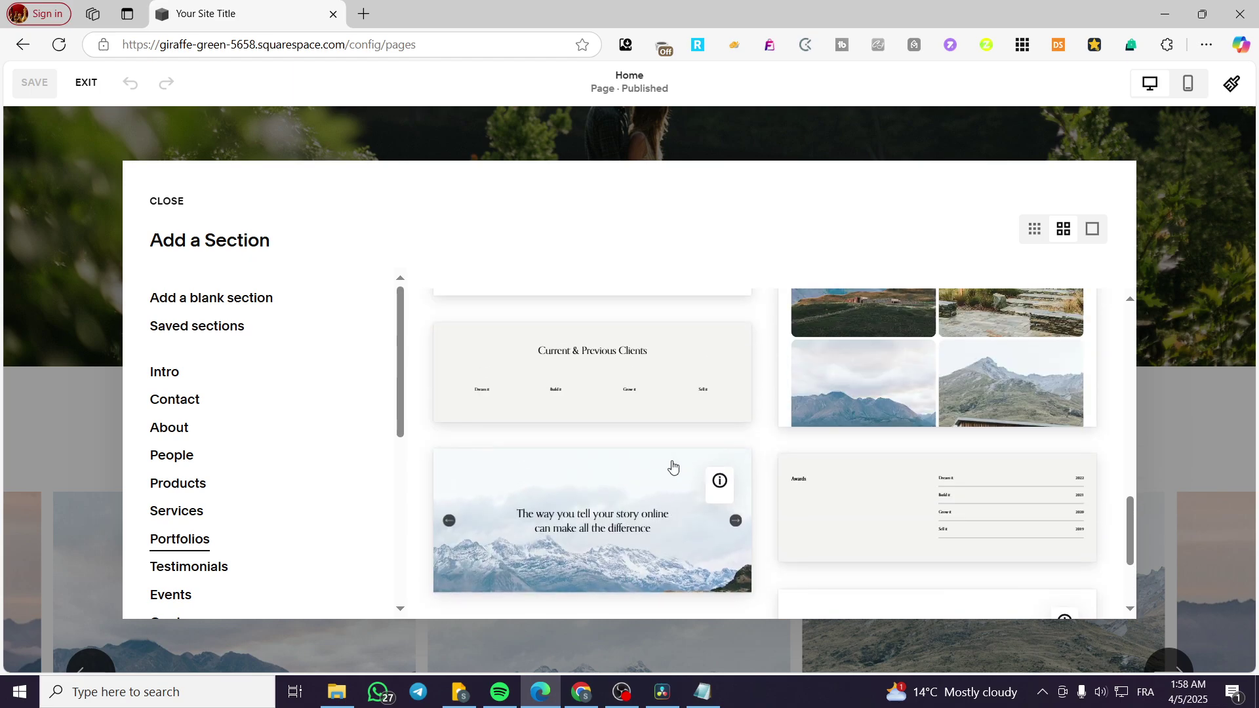
pyautogui.scroll(-3, 674, 467)
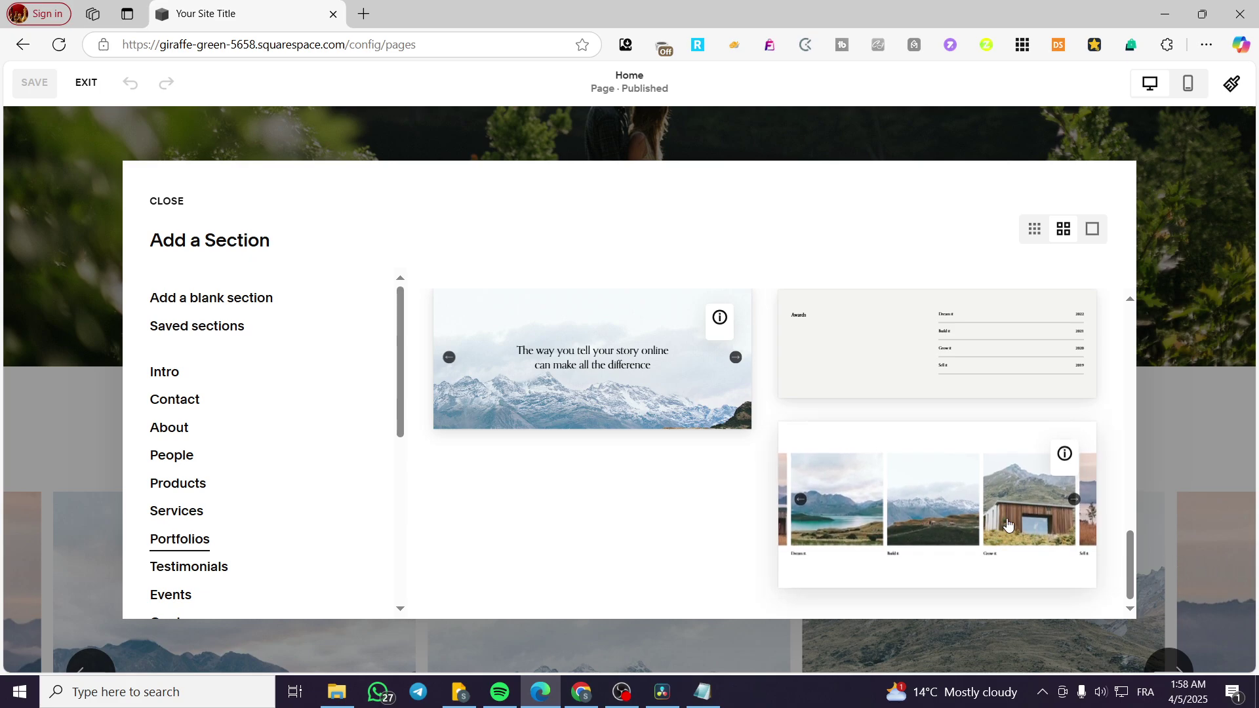
pyautogui.moveTo(1065, 459)
pyautogui.scroll(-2, 214, 550)
# - Insert the "Our partners" carousel section with three images from the Testimonials templates
pyautogui.click(188, 493)
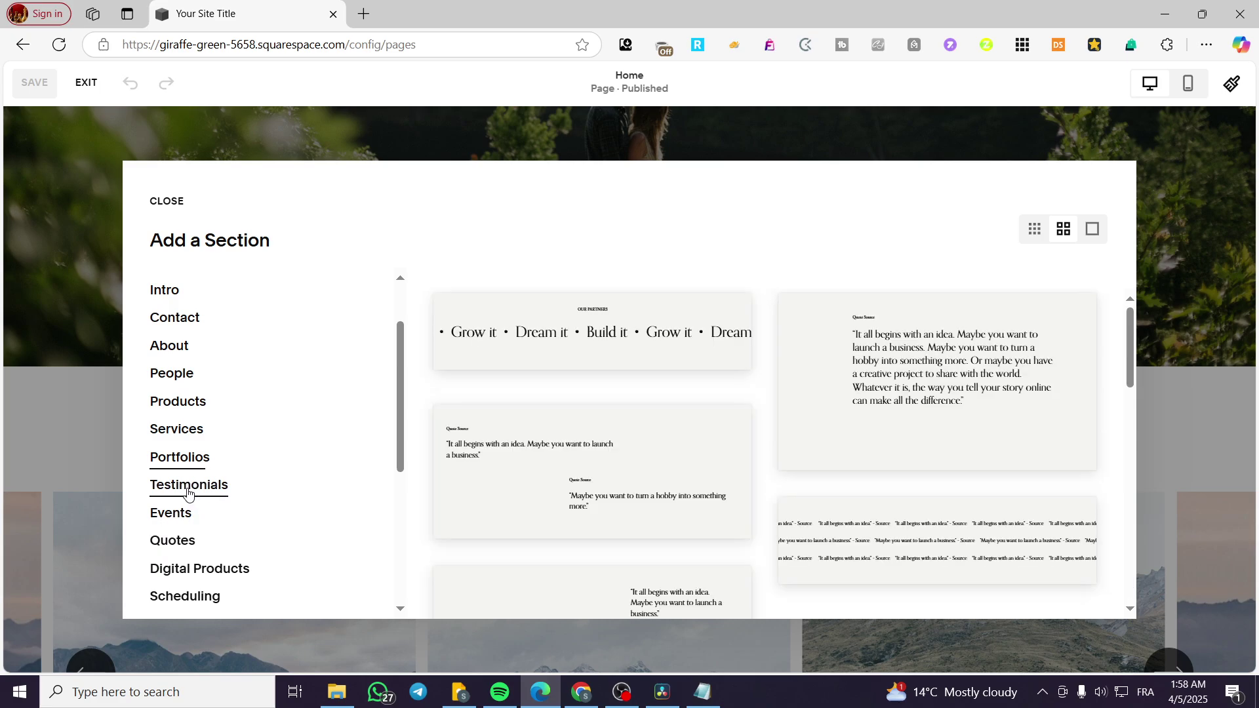
pyautogui.scroll(-5, 762, 485)
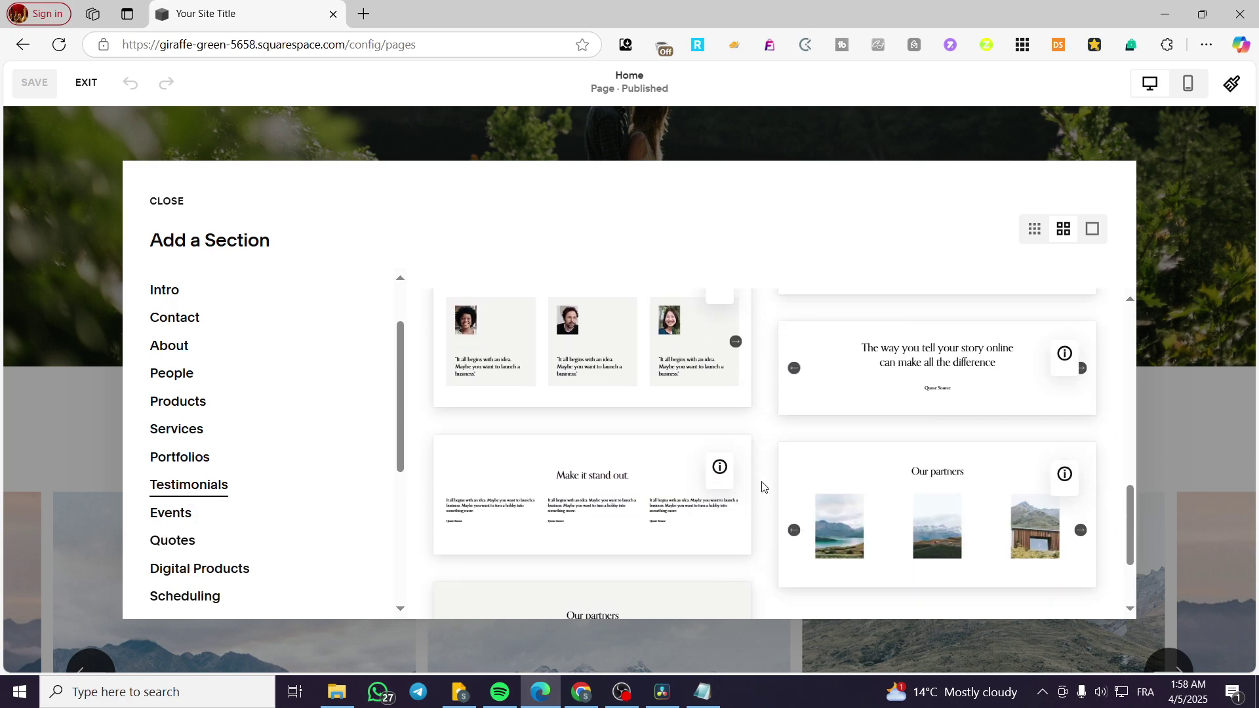
pyautogui.scroll(3, 763, 485)
pyautogui.scroll(-2, 761, 484)
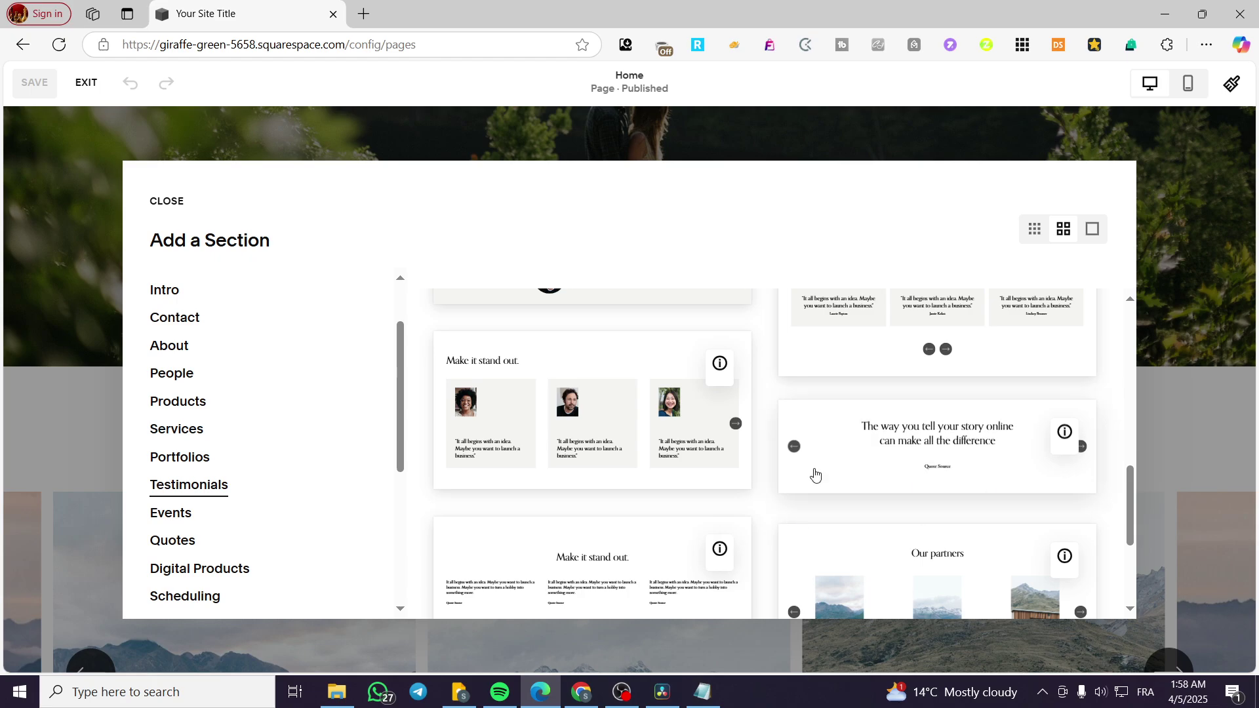
pyautogui.scroll(-2, 853, 473)
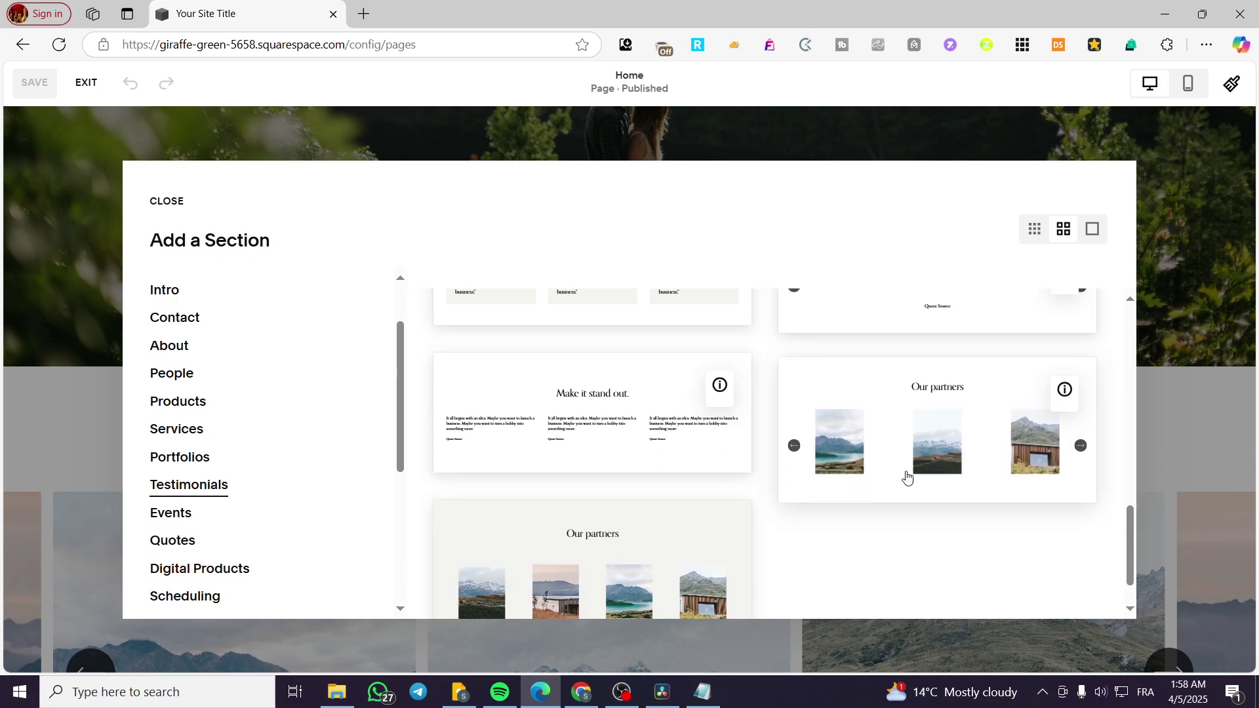
pyautogui.click(1065, 455)
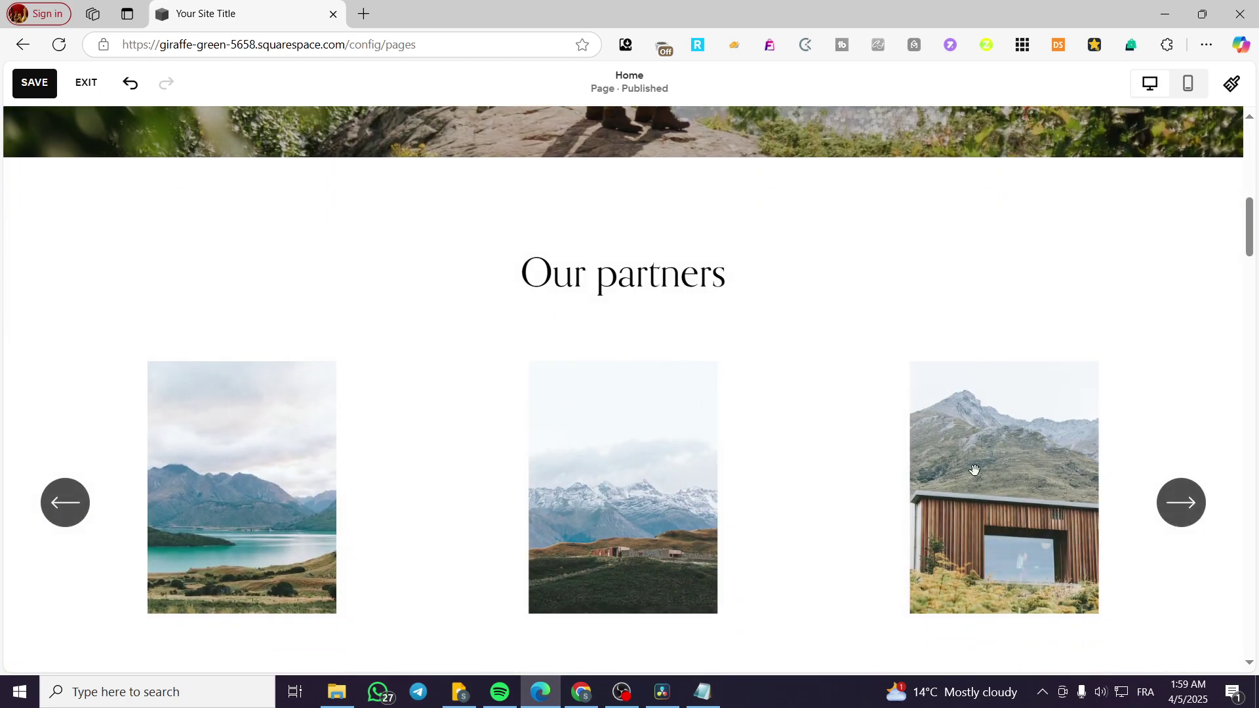
# - Cycle forward through the slides of the new "Our partners" carousel to check its movement
pyautogui.click(1183, 505)
pyautogui.click(1181, 497)
pyautogui.click(1181, 497)
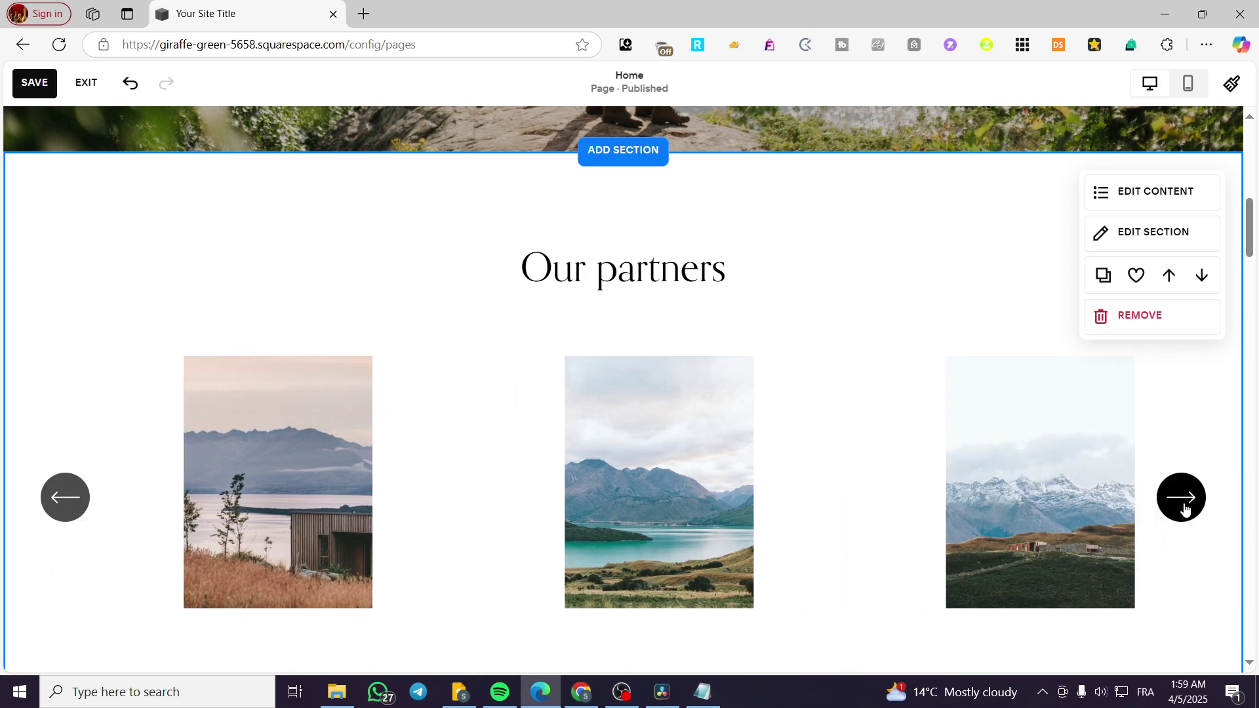
pyautogui.click(1181, 497)
pyautogui.click(1181, 497)
pyautogui.click(1181, 497)
pyautogui.click(1181, 497)
pyautogui.click(1180, 497)
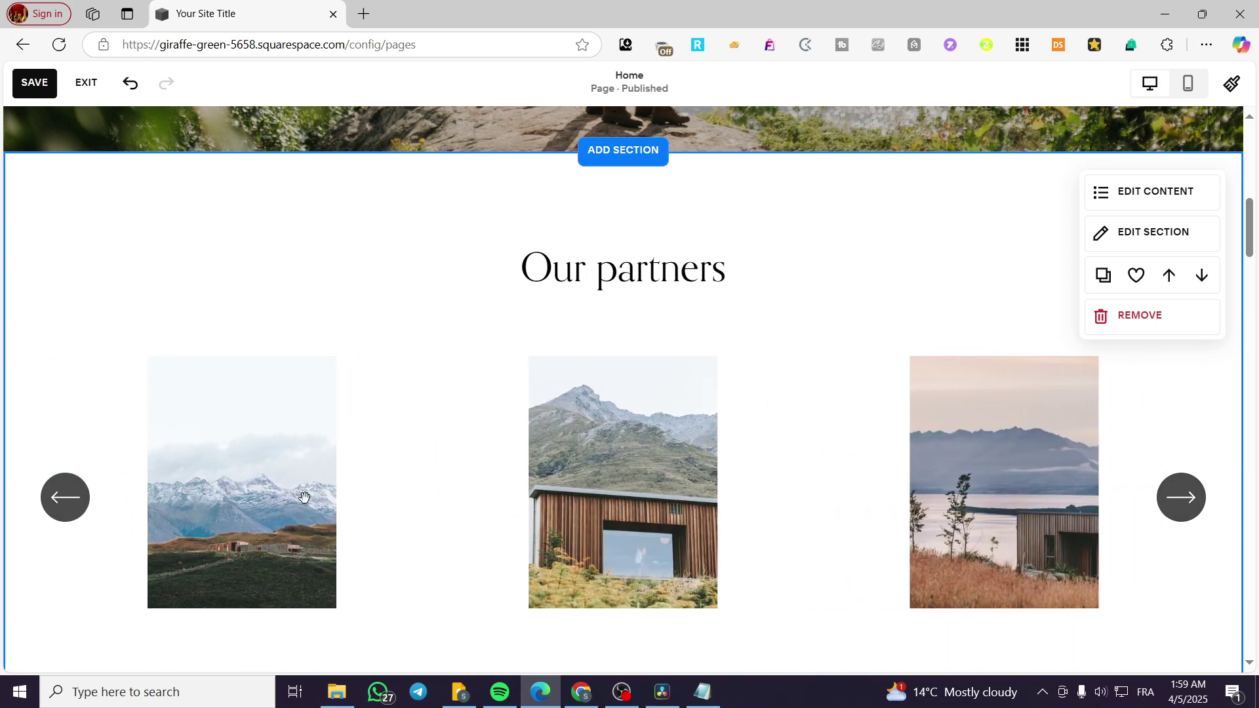
# - Review the format, background and color settings of the "Our partners" section
pyautogui.click(1183, 247)
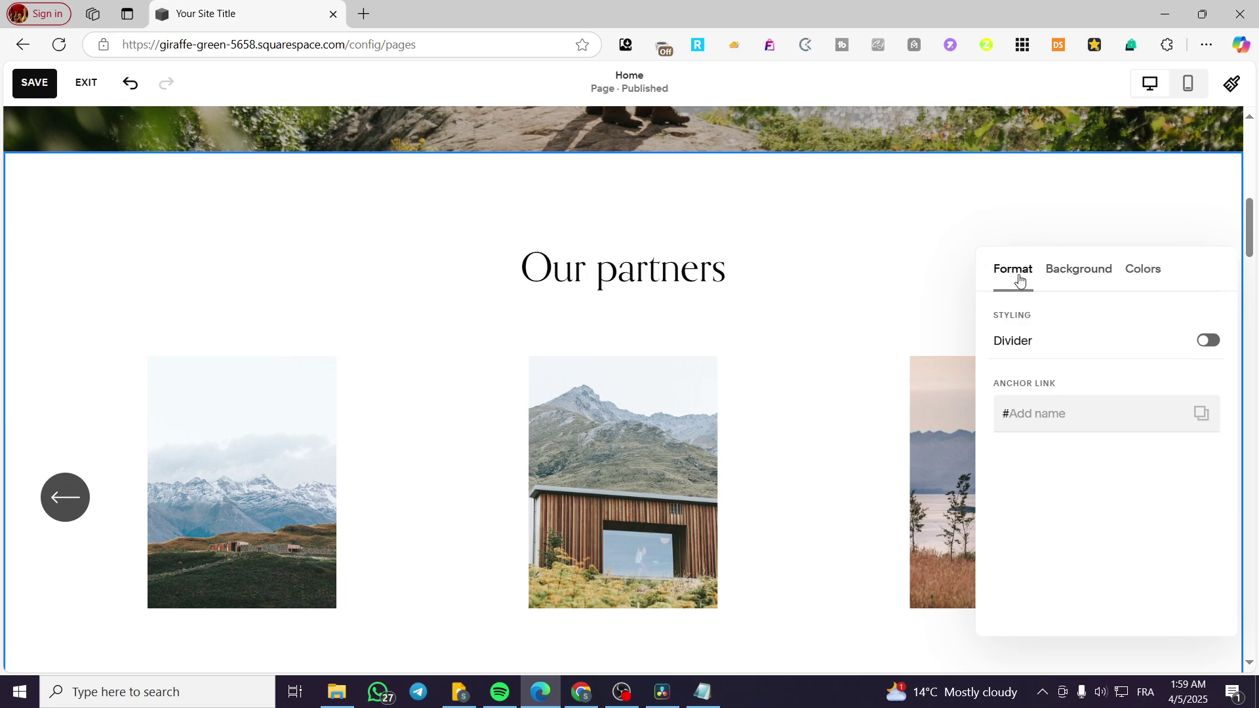
pyautogui.click(1090, 279)
pyautogui.click(1145, 276)
pyautogui.click(1004, 272)
pyautogui.click(903, 307)
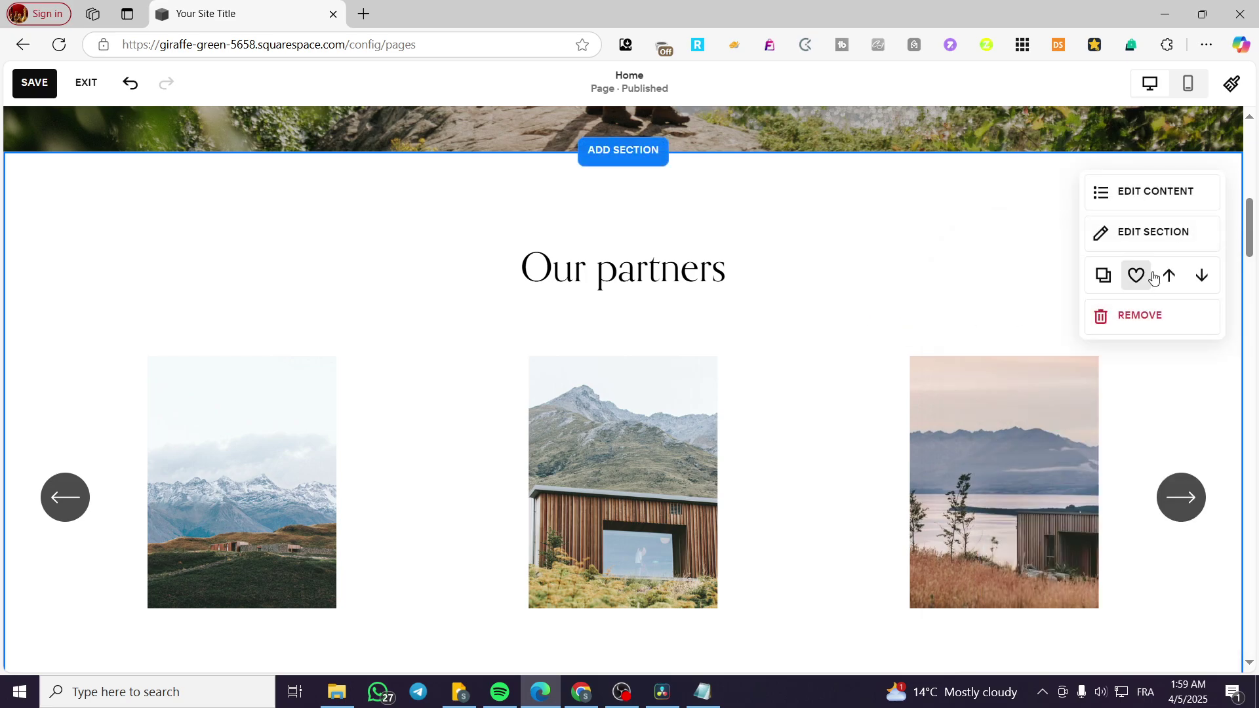
pyautogui.click(1152, 247)
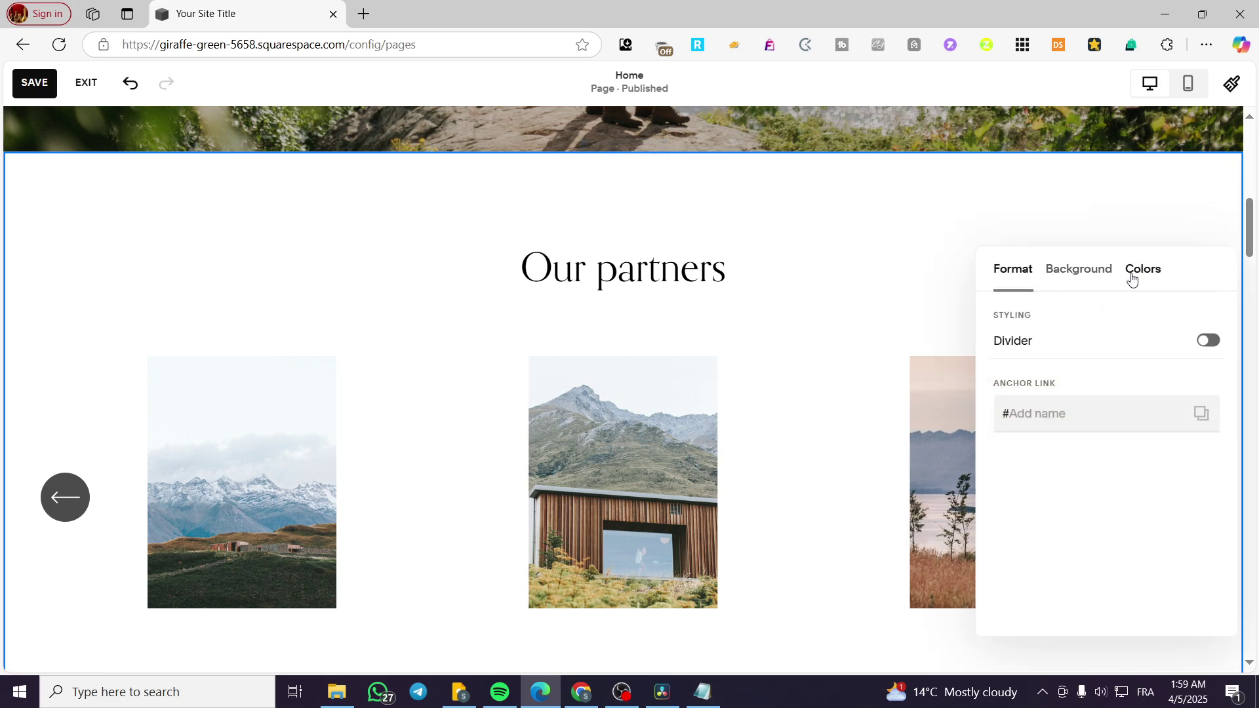
pyautogui.click(1132, 275)
pyautogui.click(1029, 271)
pyautogui.click(1076, 275)
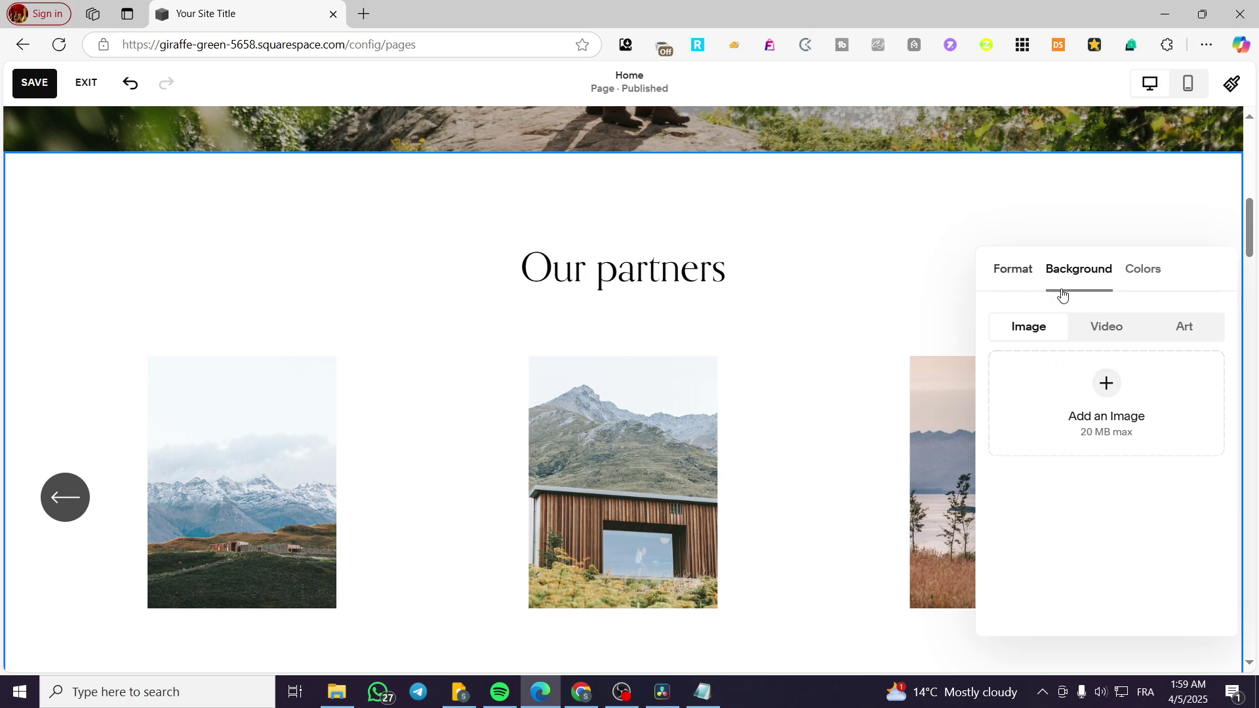
pyautogui.click(1020, 274)
pyautogui.click(798, 454)
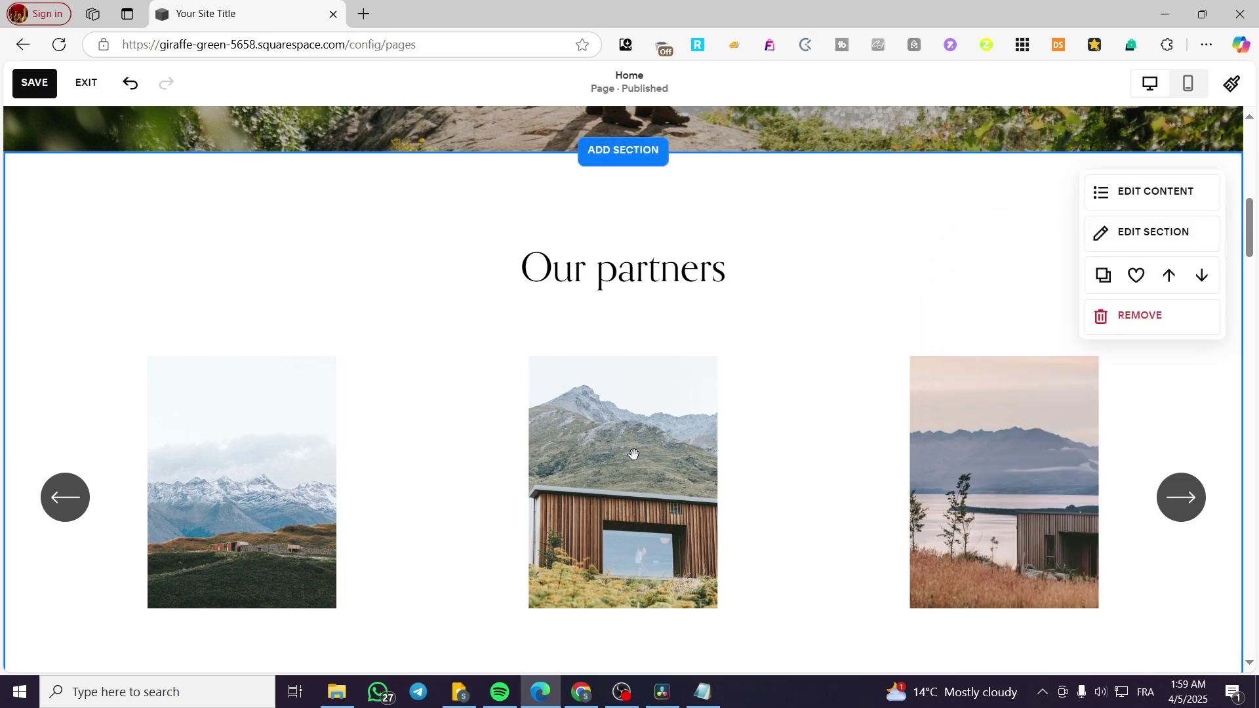
# - Review the content and design settings of the "Our partners" section, including its layout types, keeping the Carousel layout
pyautogui.click(1154, 193)
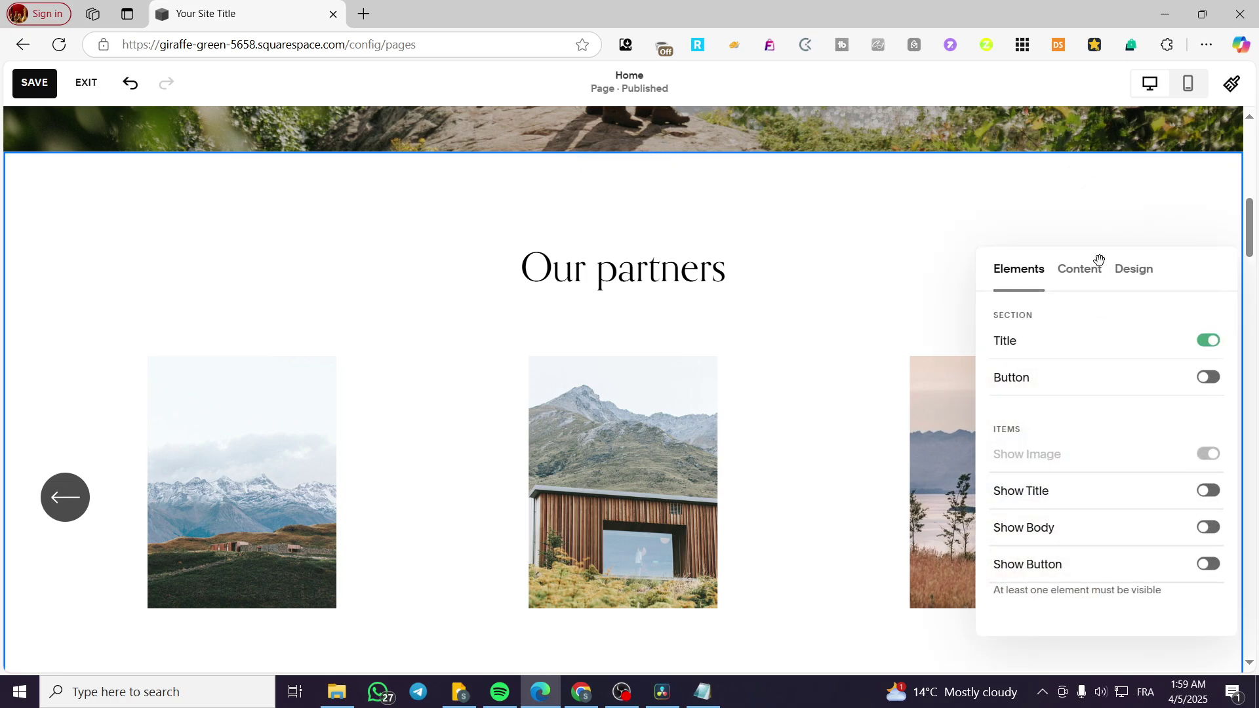
pyautogui.click(1058, 276)
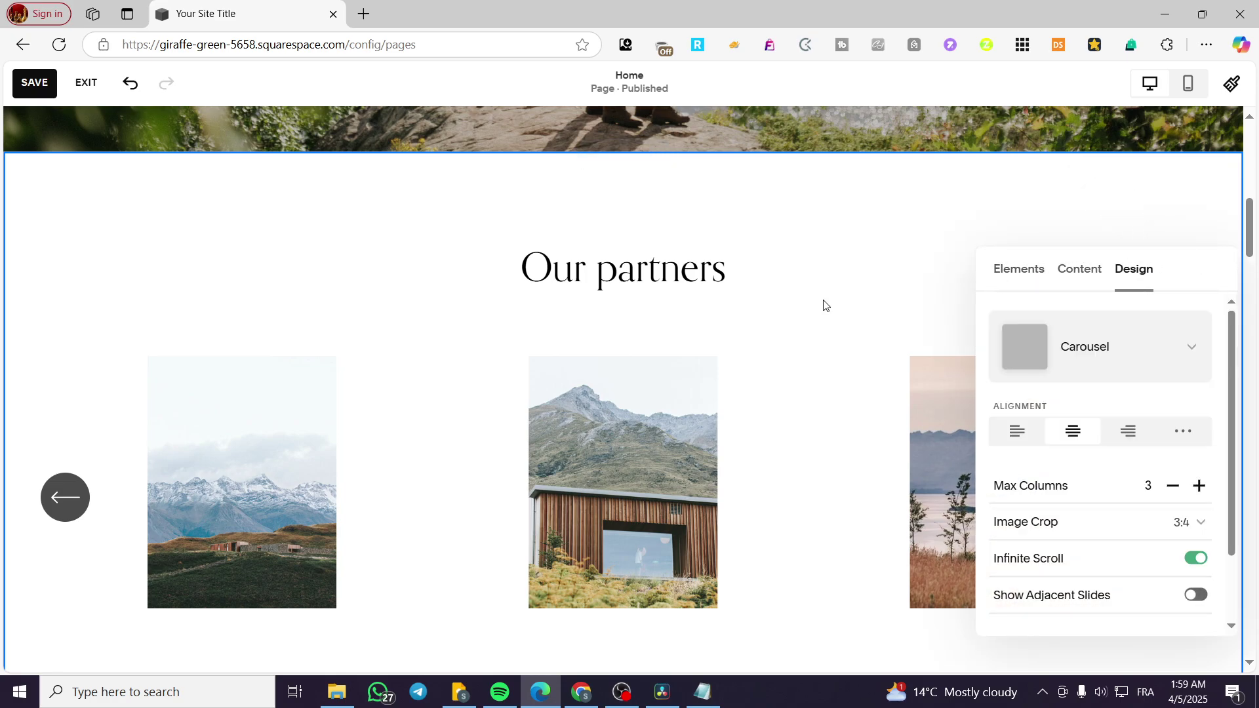
pyautogui.click(1161, 245)
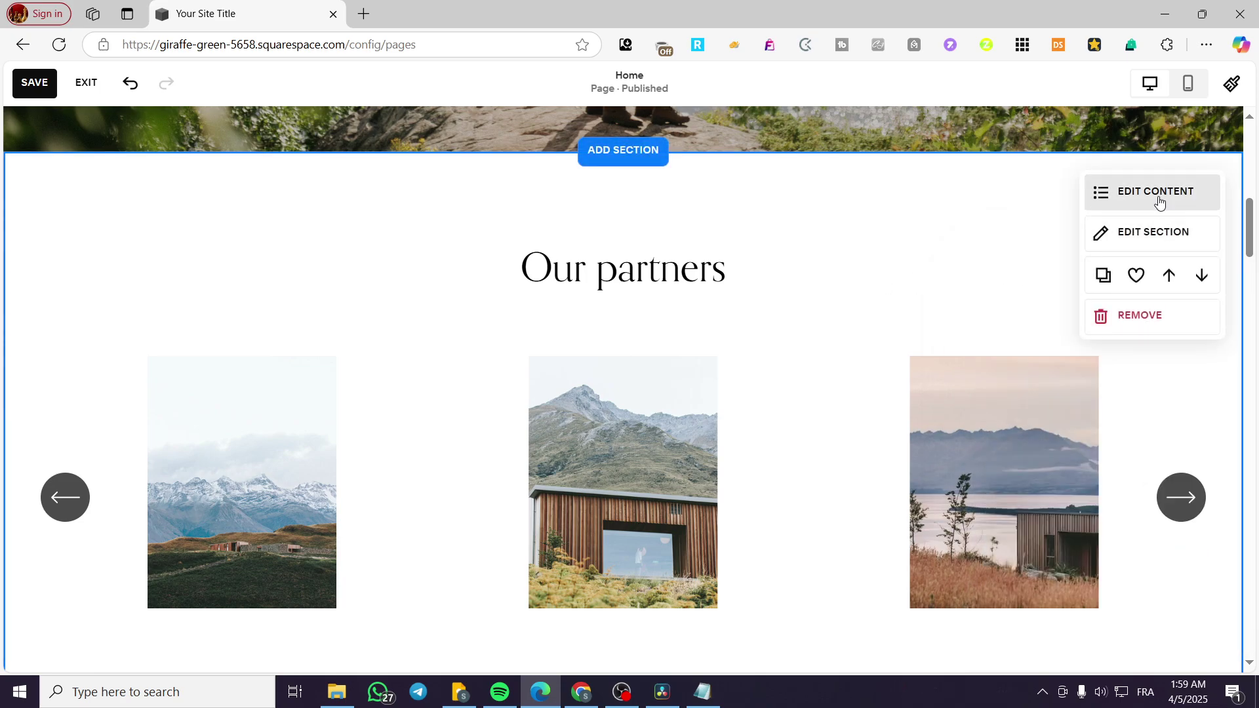
pyautogui.click(1152, 193)
pyautogui.click(1137, 280)
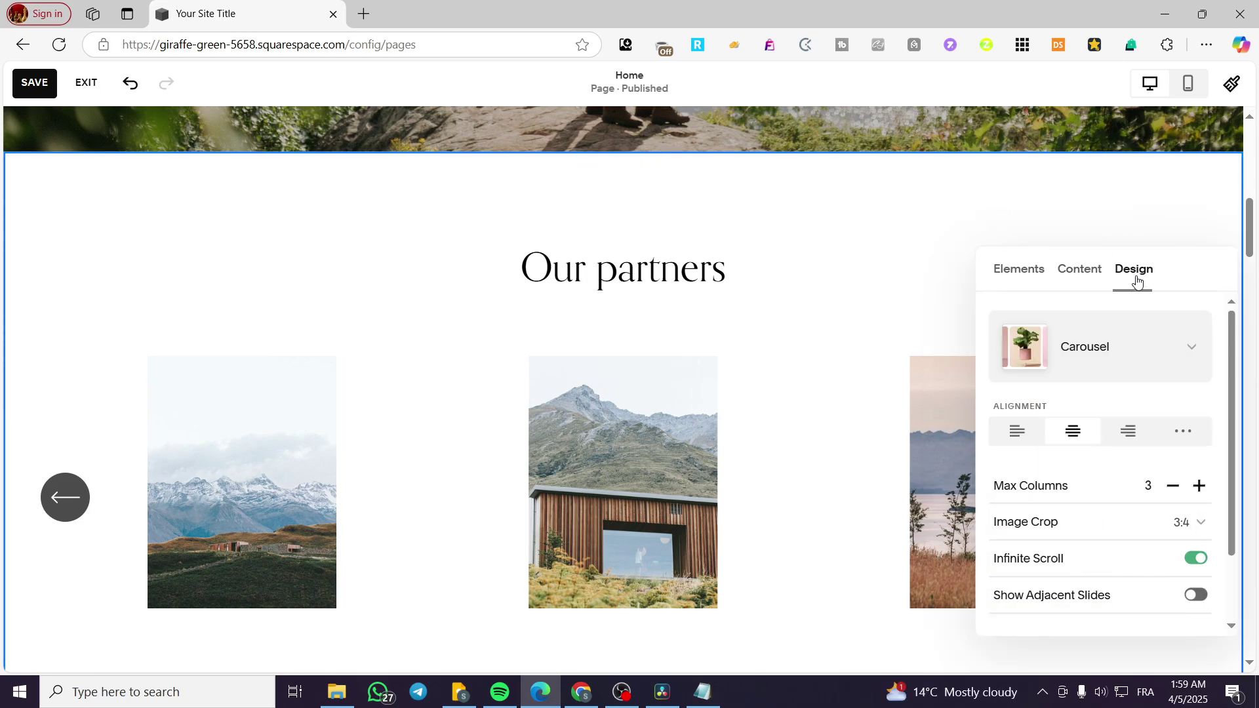
pyautogui.click(1128, 345)
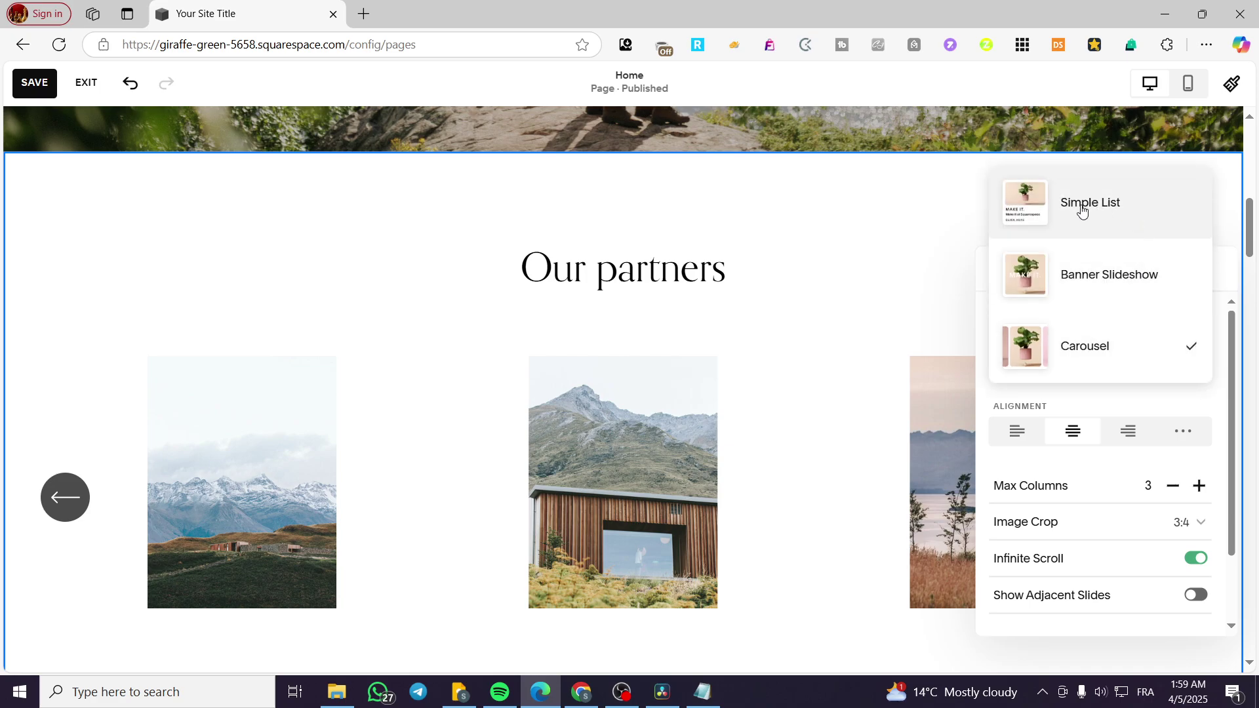
pyautogui.click(1102, 354)
pyautogui.click(919, 281)
# - Check the layout type and design settings of the carousel section below "Our partners" for comparison
pyautogui.scroll(-7, 745, 455)
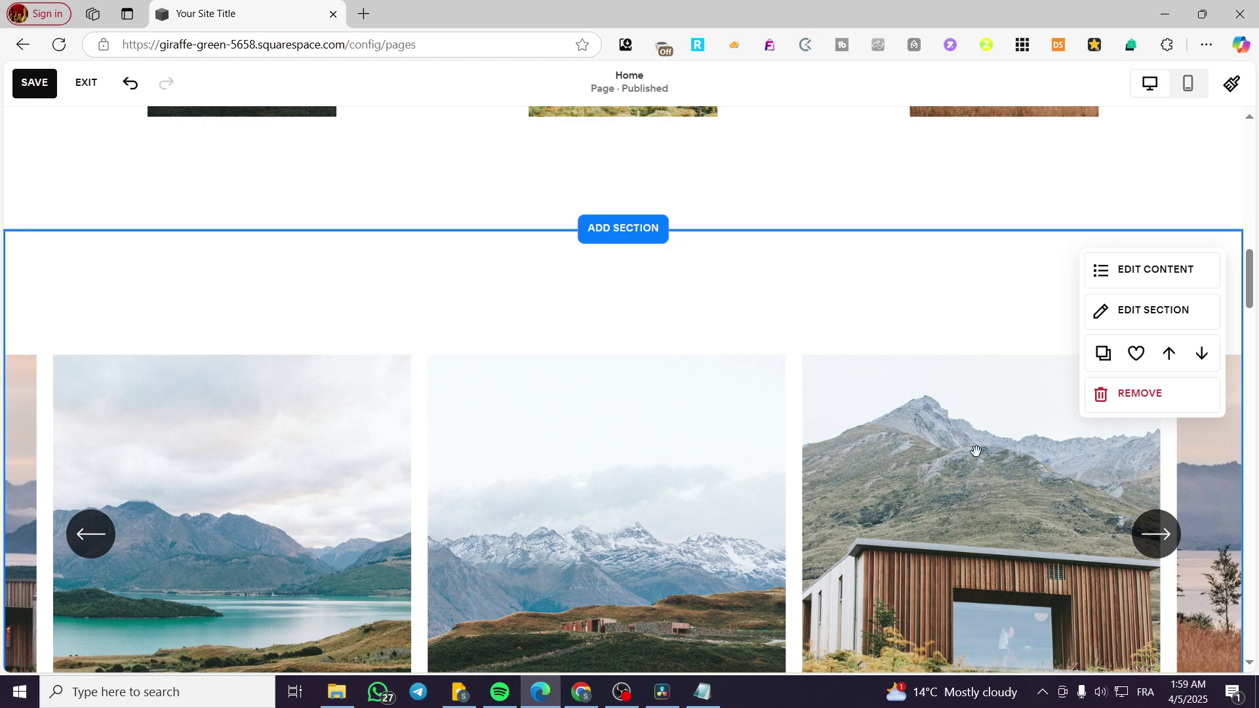
pyautogui.click(1149, 269)
pyautogui.click(1141, 270)
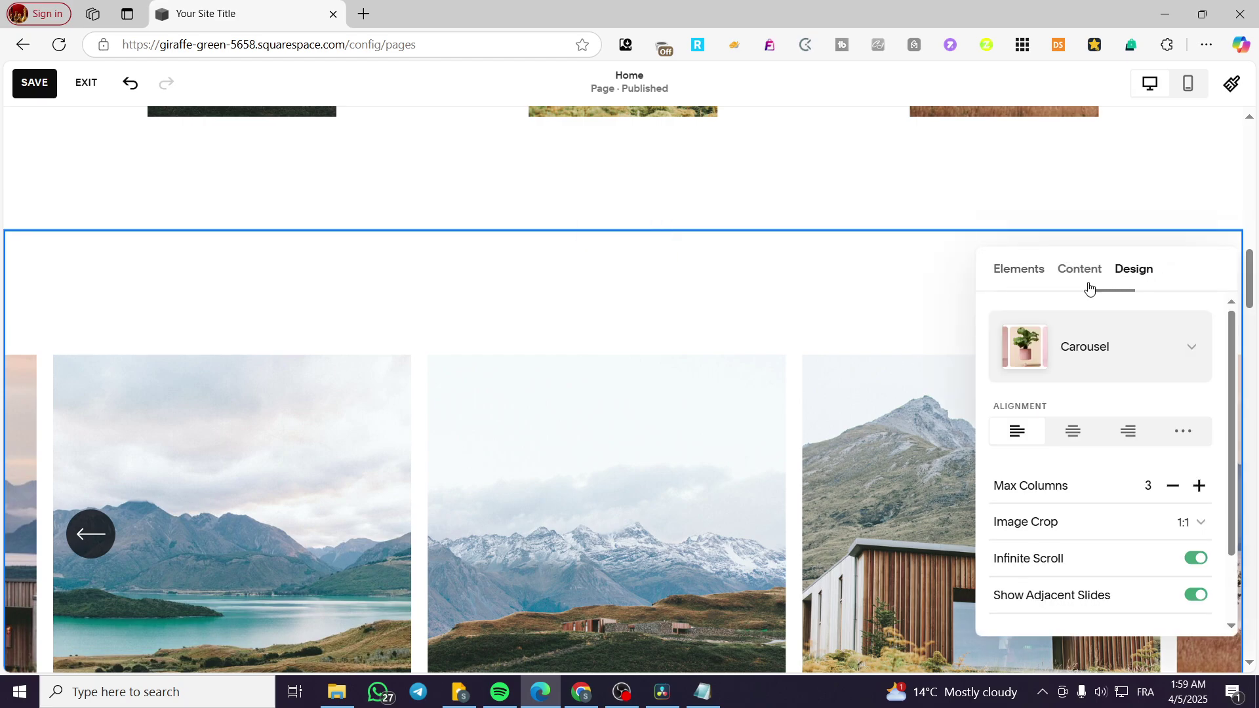
pyautogui.click(1102, 347)
pyautogui.click(886, 324)
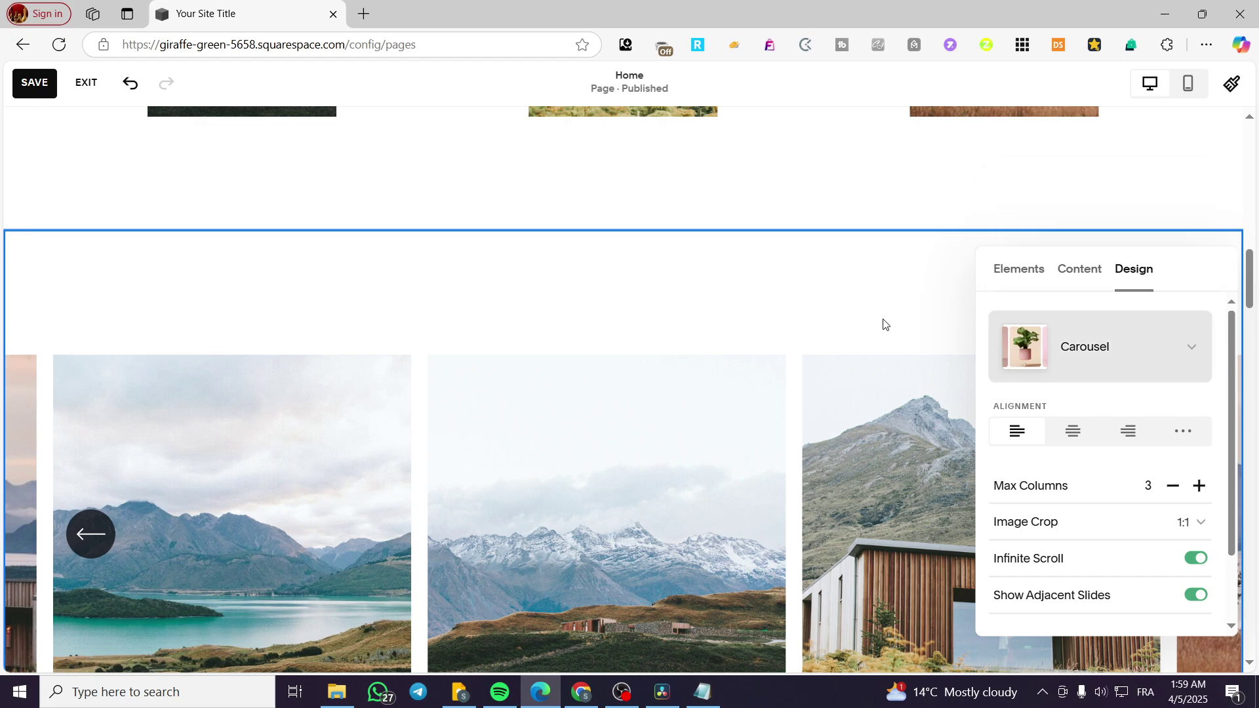
pyautogui.click(877, 329)
pyautogui.scroll(8, 859, 407)
pyautogui.scroll(-5, 867, 447)
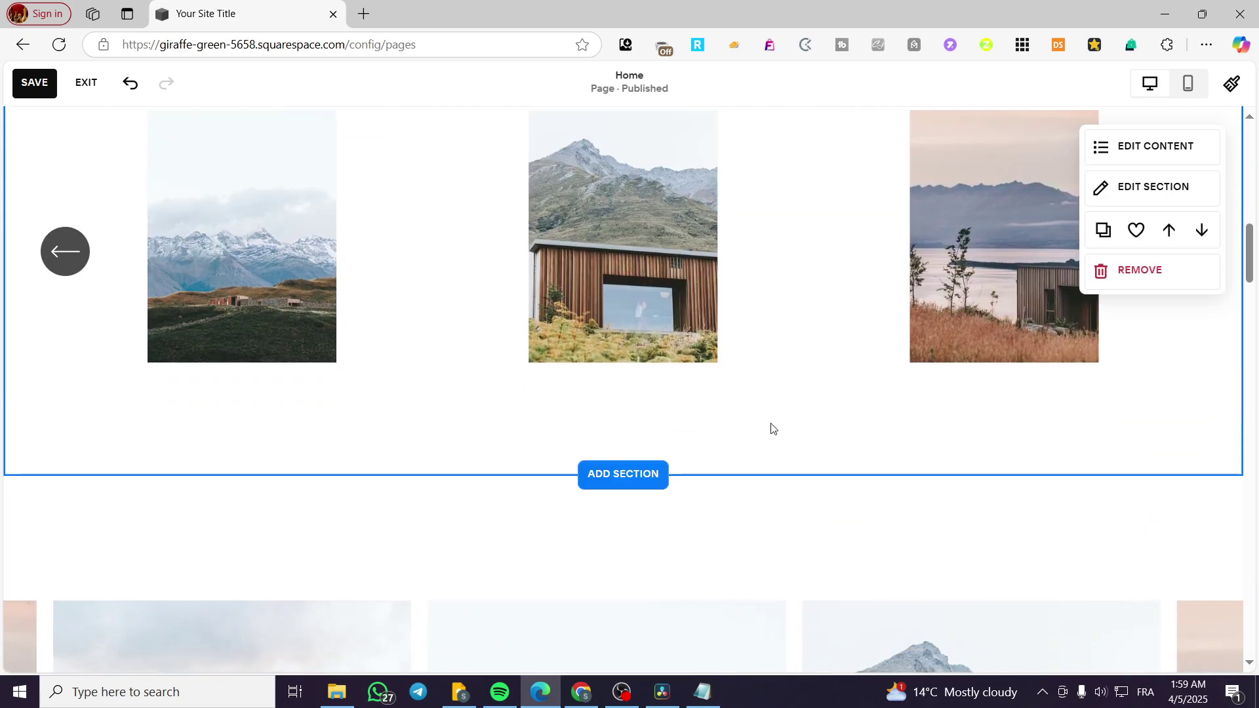
pyautogui.scroll(4, 770, 427)
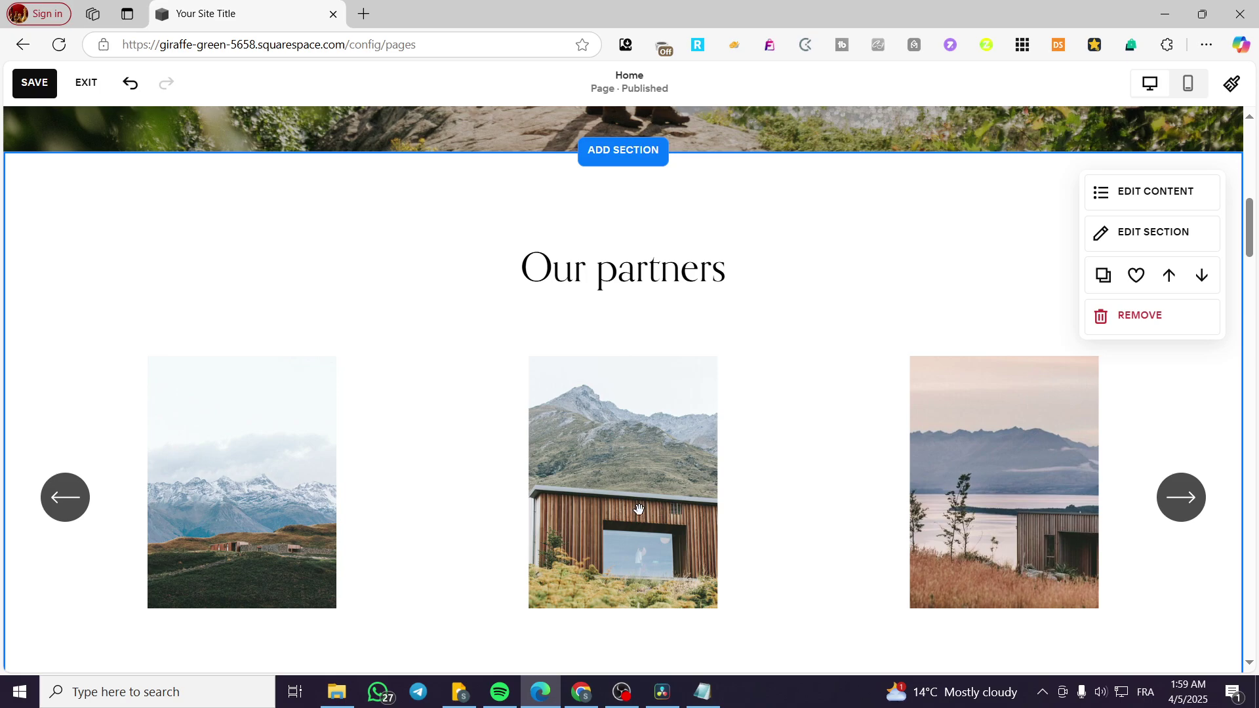
pyautogui.click(1156, 234)
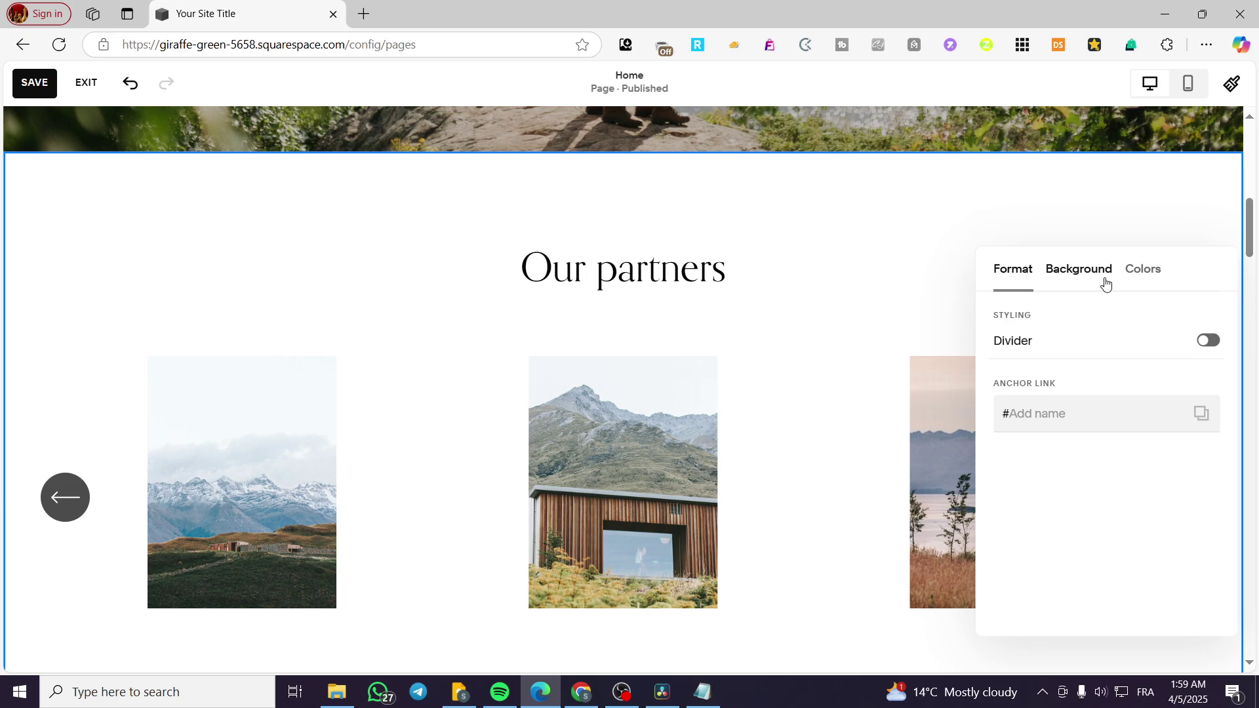
pyautogui.click(1103, 281)
pyautogui.click(902, 292)
# - Try showing a section button below the "Our partners" carousel, and remove it again
pyautogui.click(1152, 192)
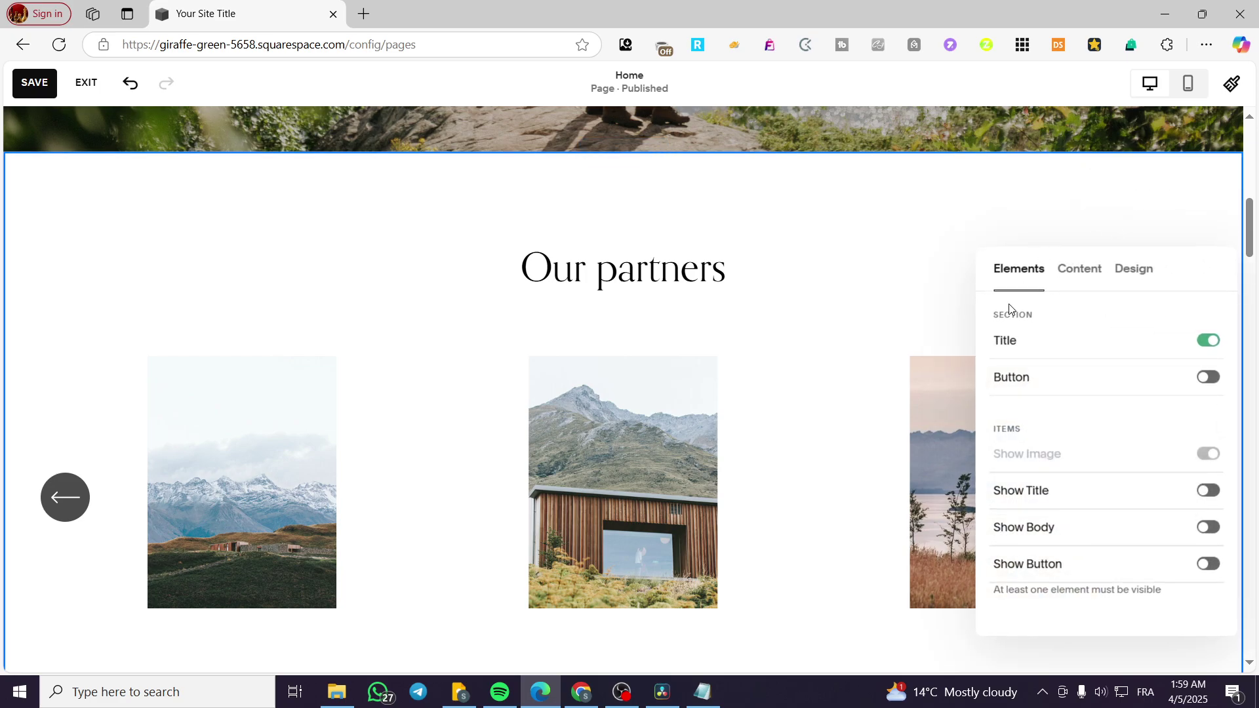
pyautogui.click(1209, 379)
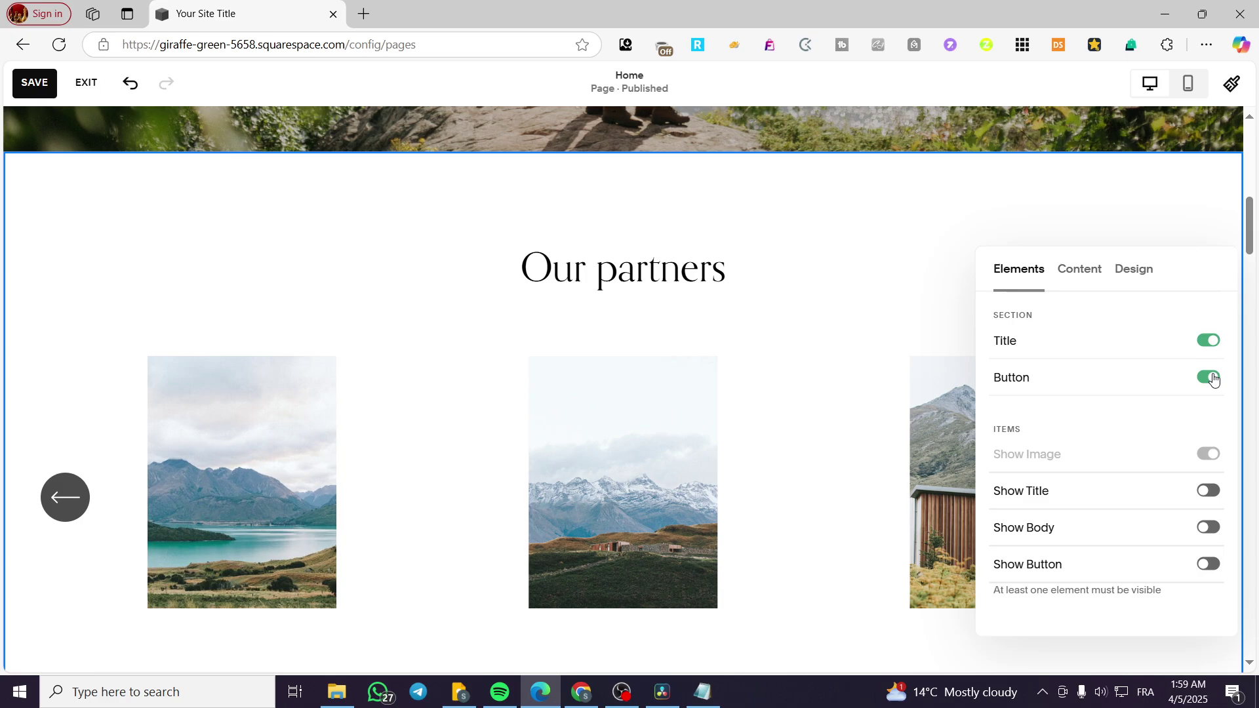
pyautogui.scroll(-4, 832, 464)
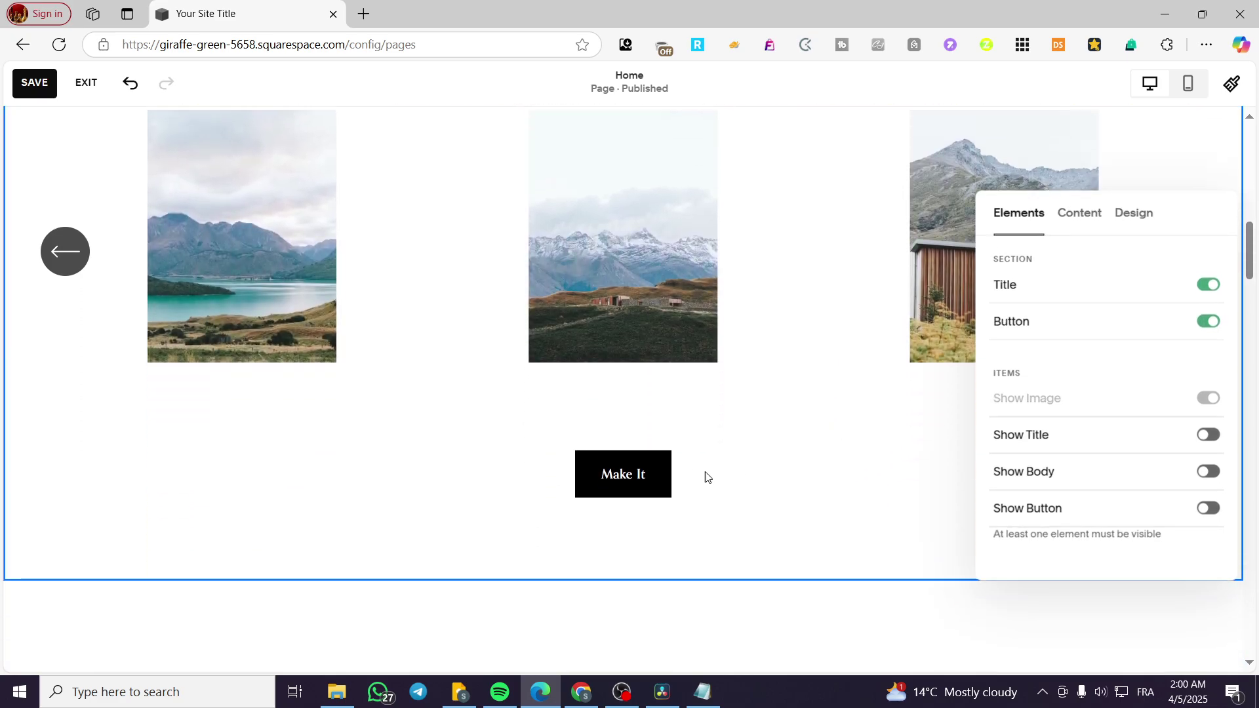
pyautogui.click(1209, 321)
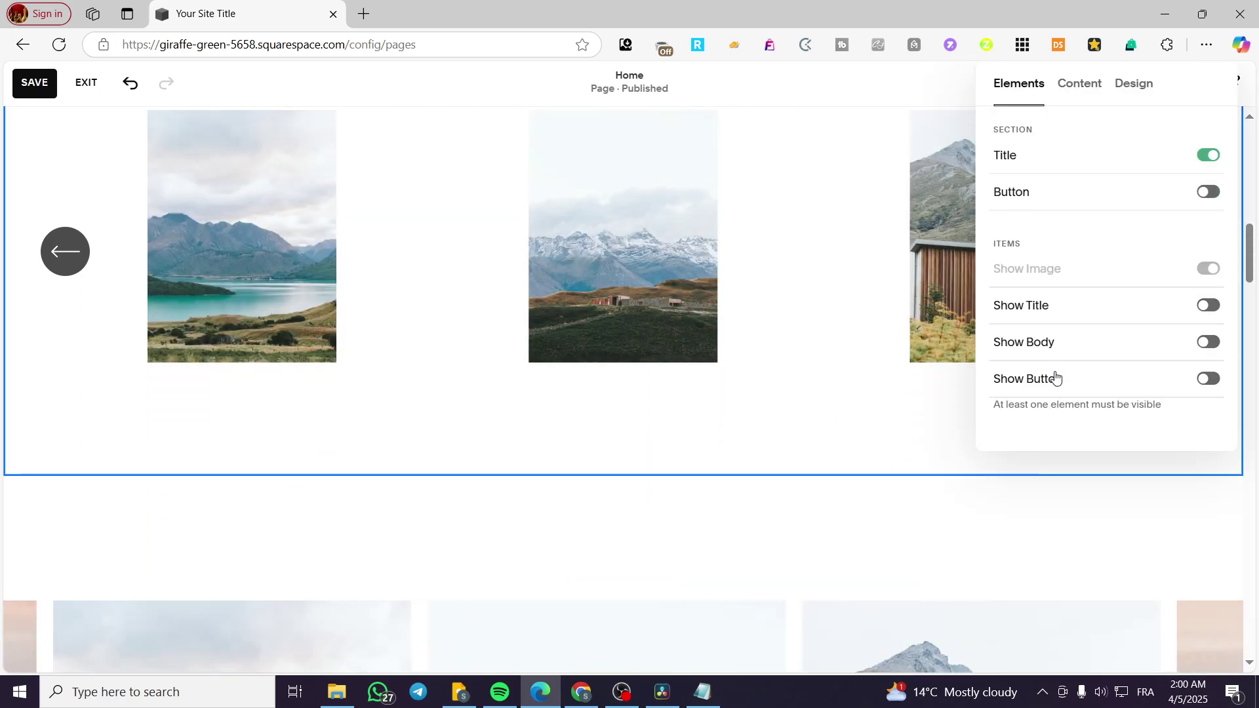
# - Try the 4:3, 2.4:1 and Original image crops on the "Our partners" carousel
pyautogui.click(1085, 80)
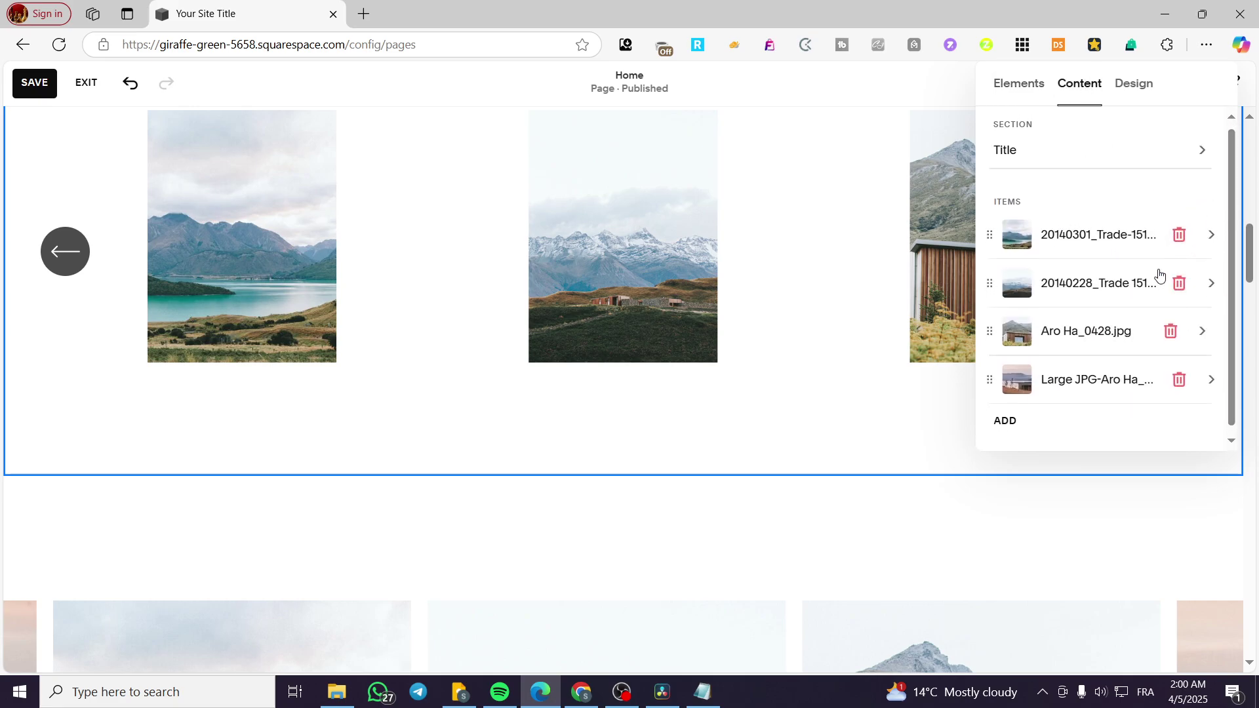
pyautogui.click(1132, 84)
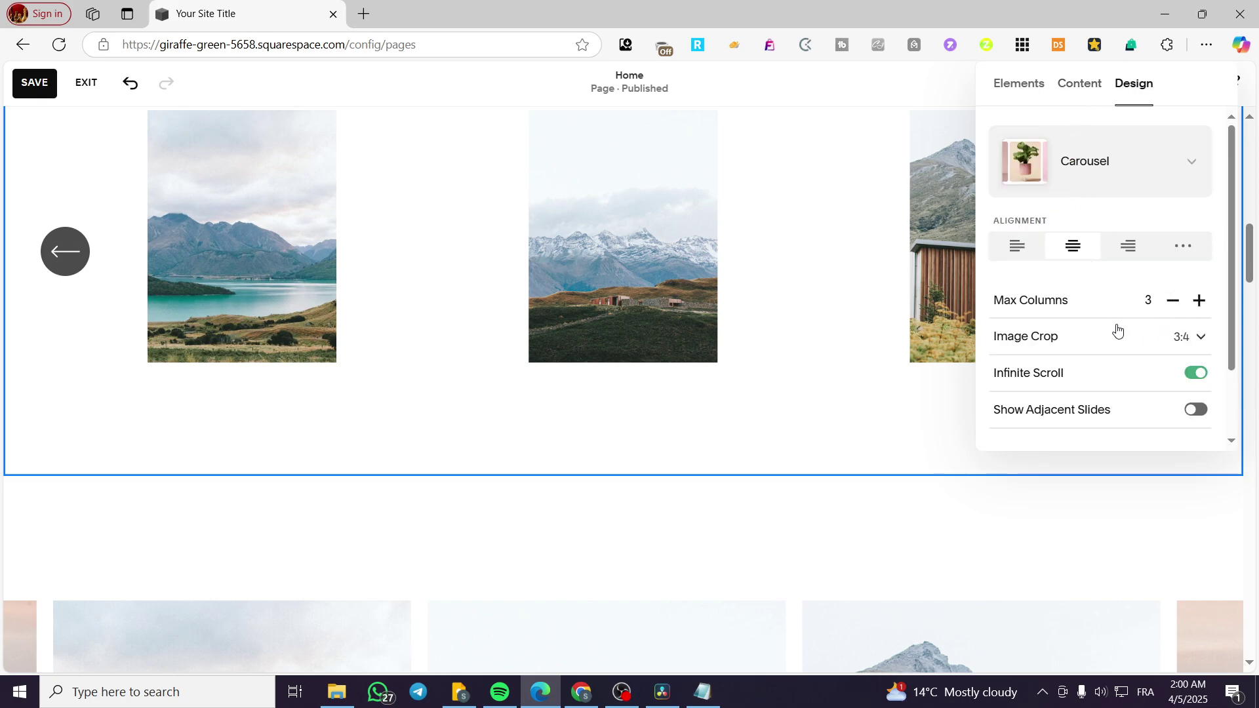
pyautogui.click(1190, 338)
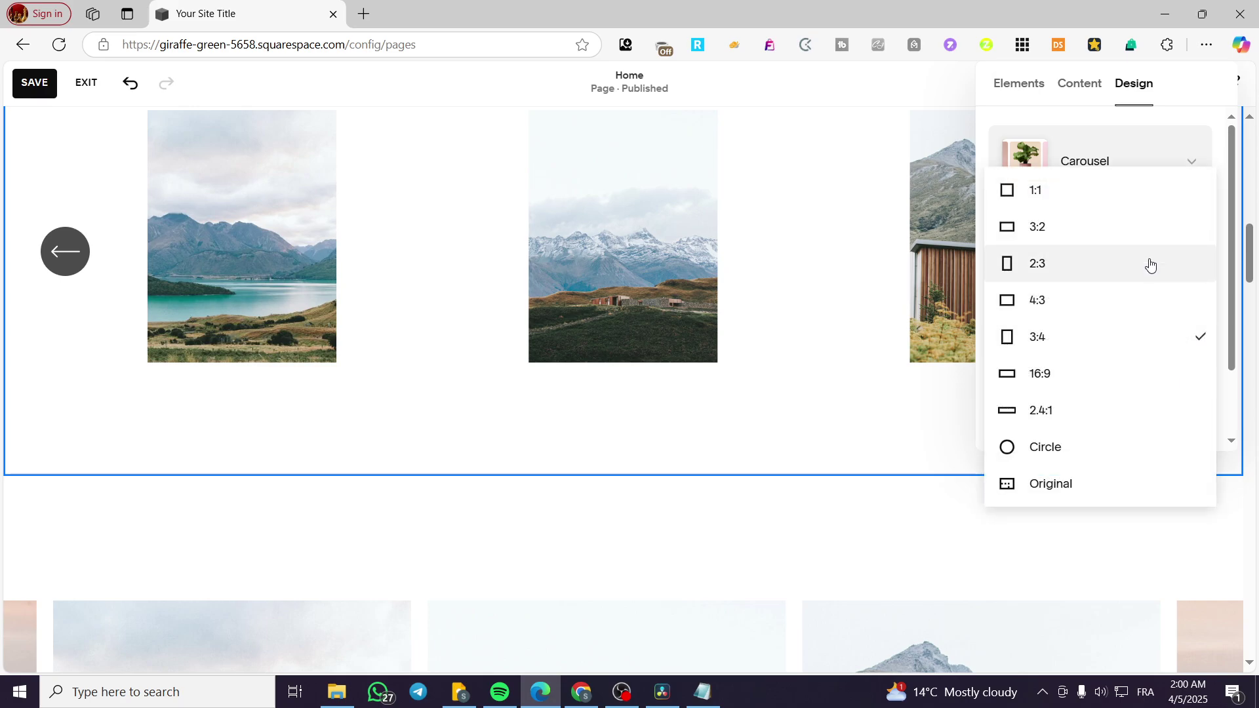
pyautogui.click(1132, 317)
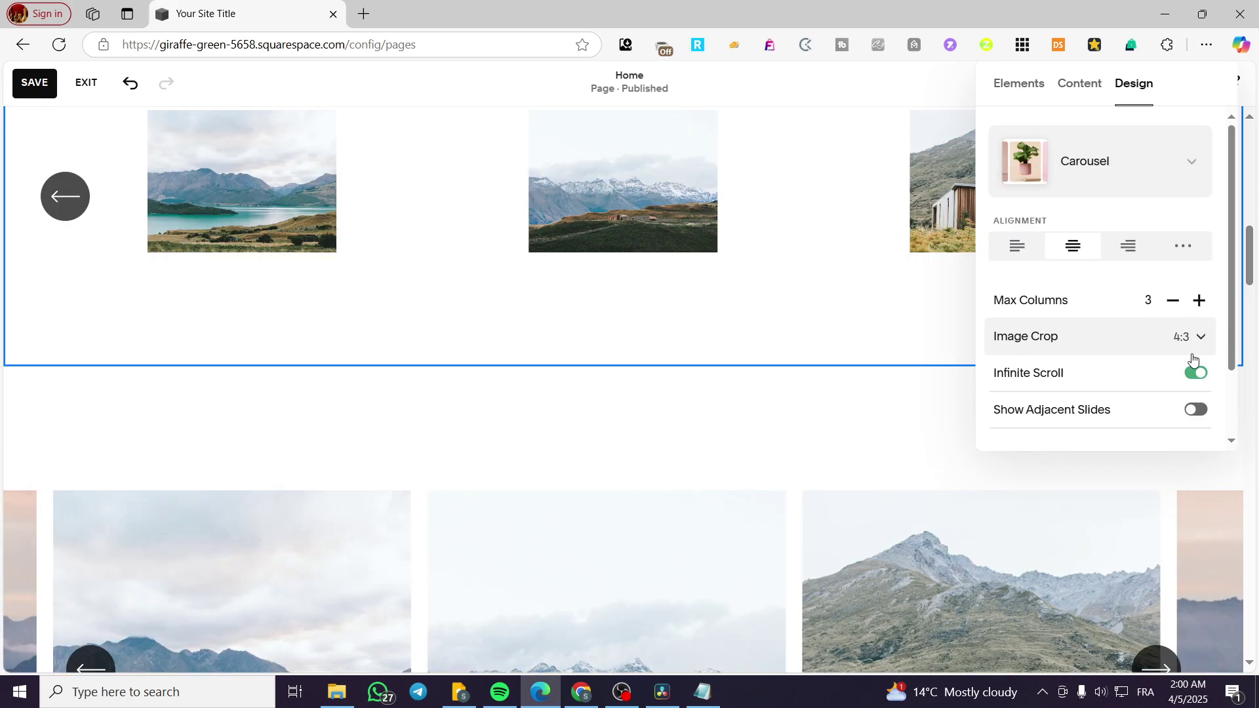
pyautogui.click(1156, 348)
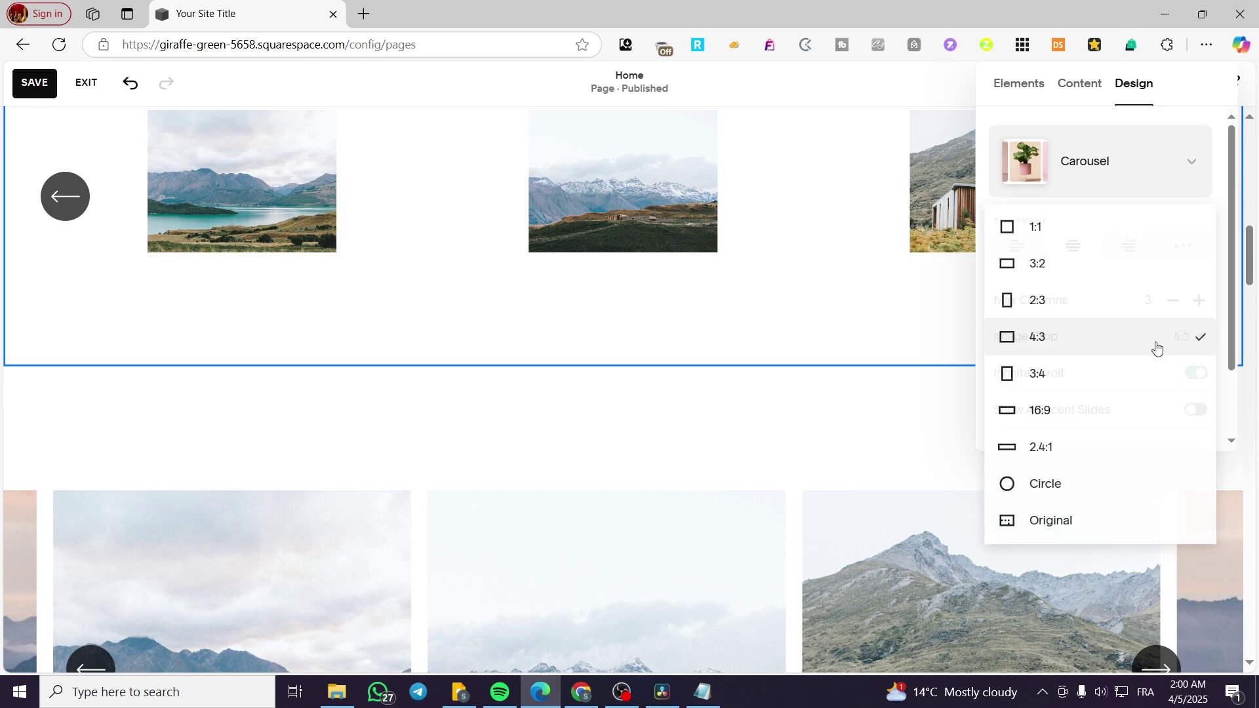
pyautogui.click(1113, 450)
pyautogui.click(1098, 336)
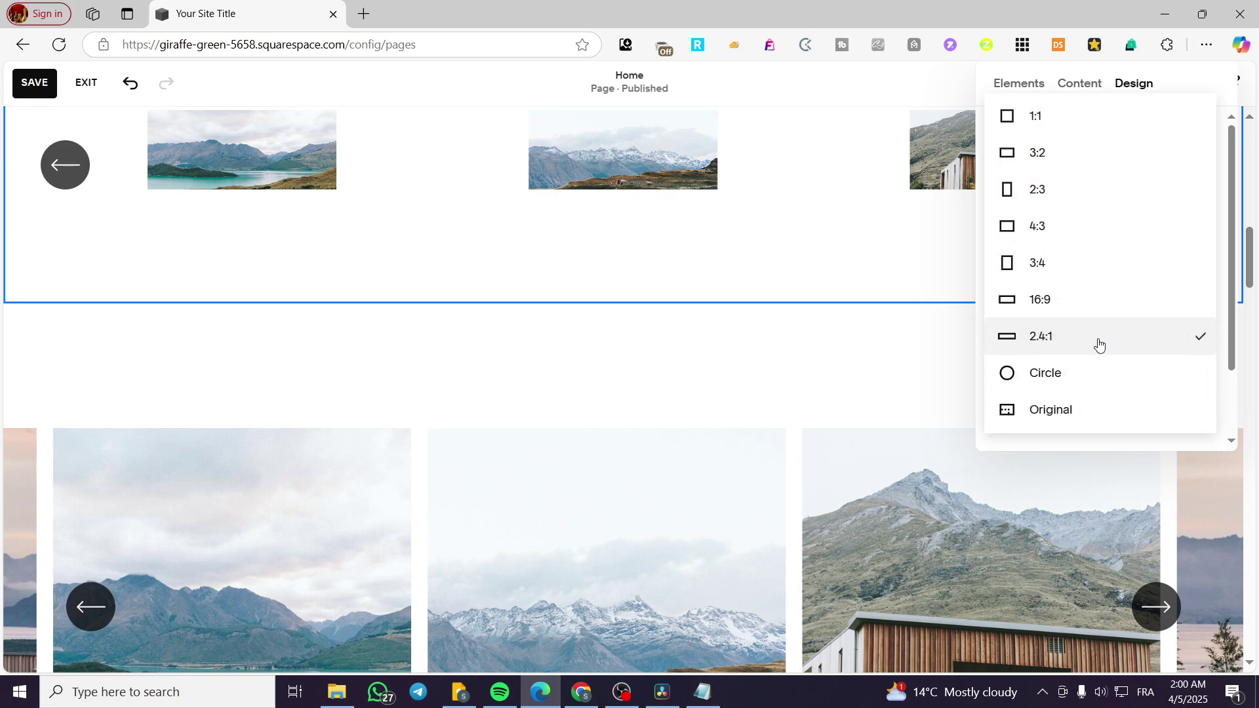
pyautogui.click(1085, 397)
pyautogui.scroll(-2, 1076, 390)
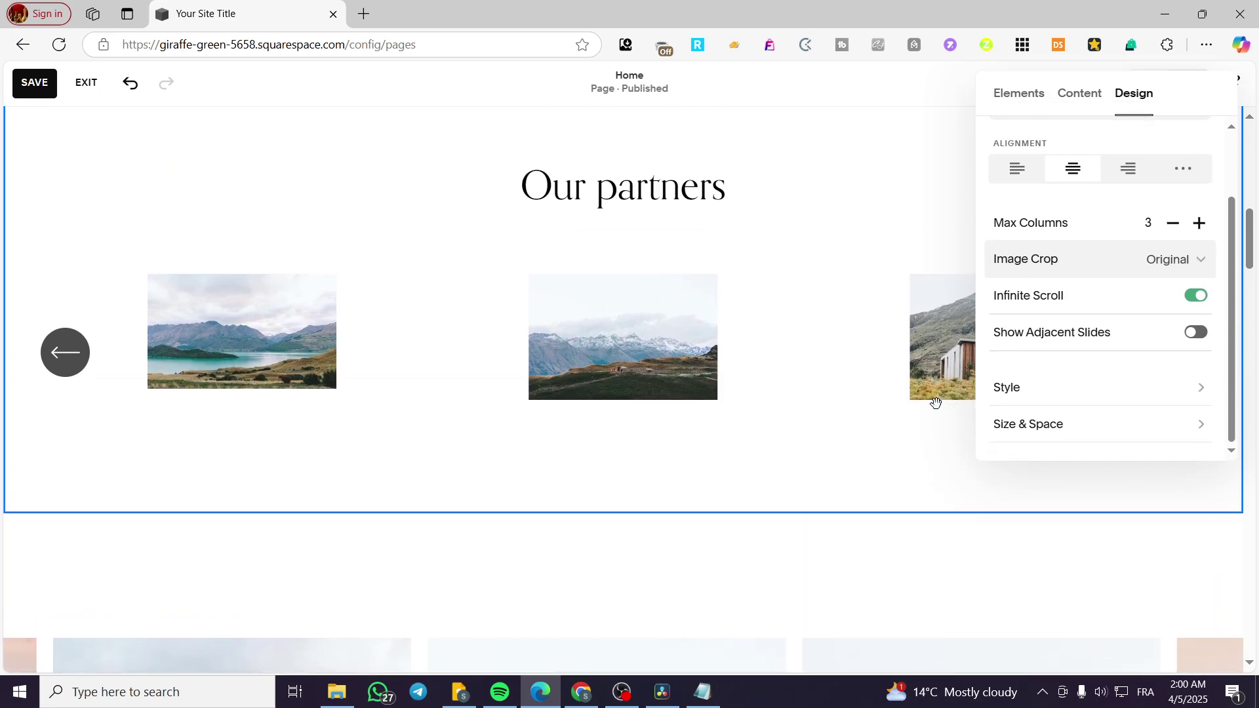
pyautogui.scroll(-1, 921, 397)
# - Set the image crop of the "Our partners" carousel to 1:1
pyautogui.click(1139, 257)
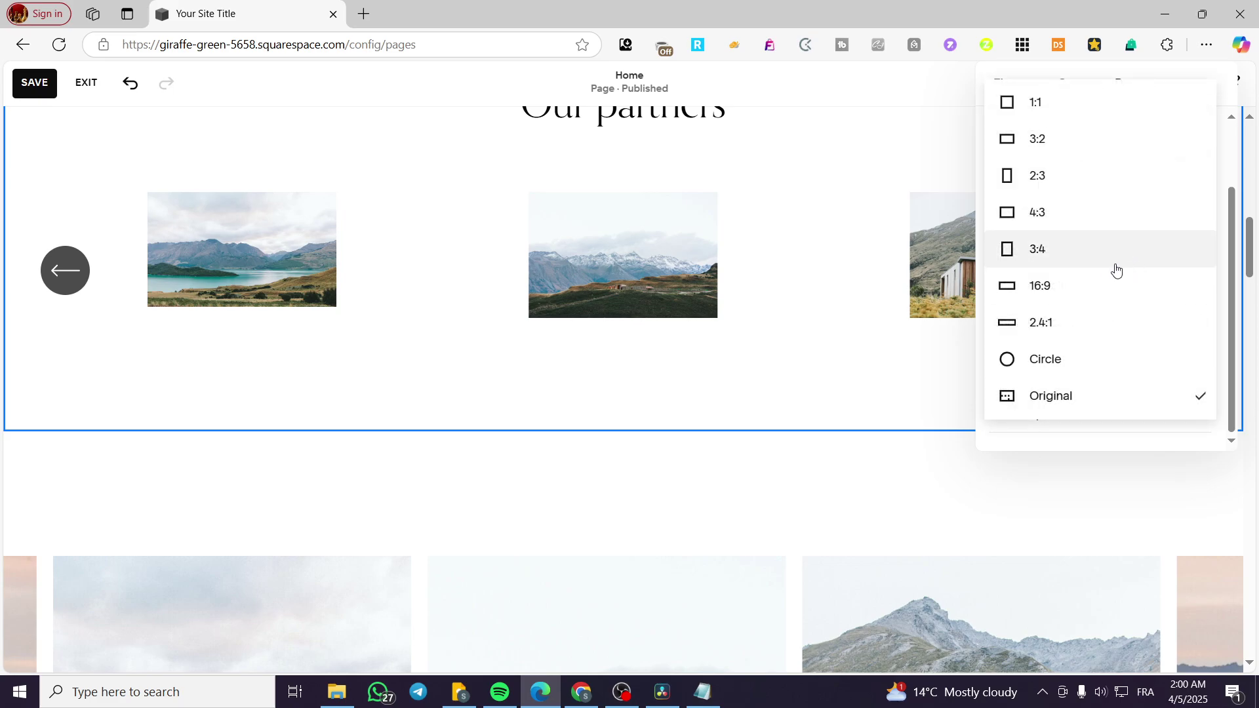
pyautogui.click(1107, 117)
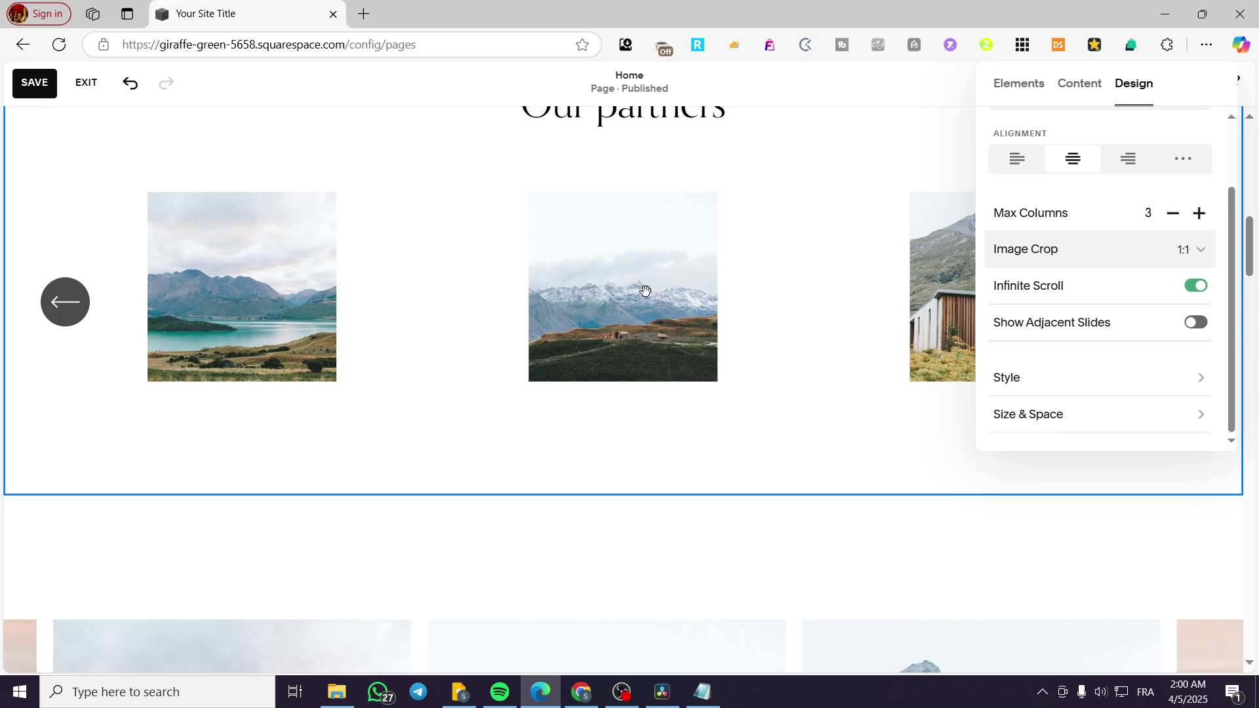
pyautogui.scroll(3, 764, 340)
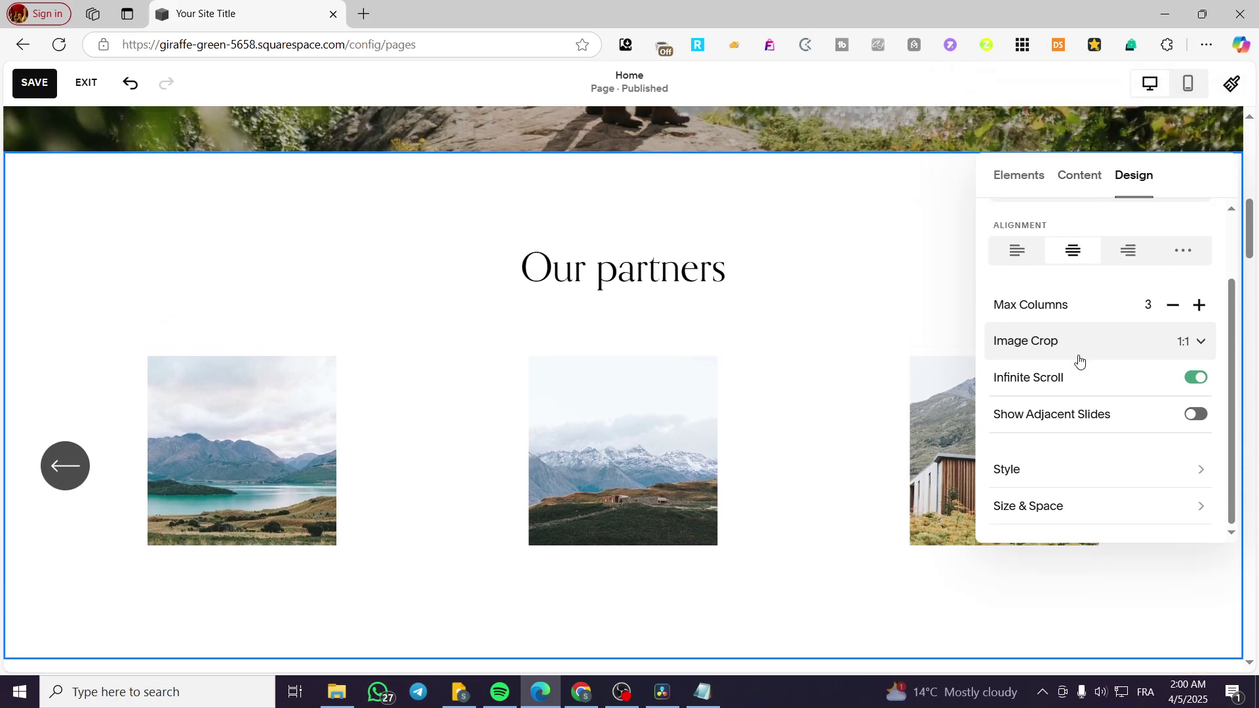
# - Set the "Our partners" carousel's media width to L and its space between elements to L
pyautogui.click(1075, 518)
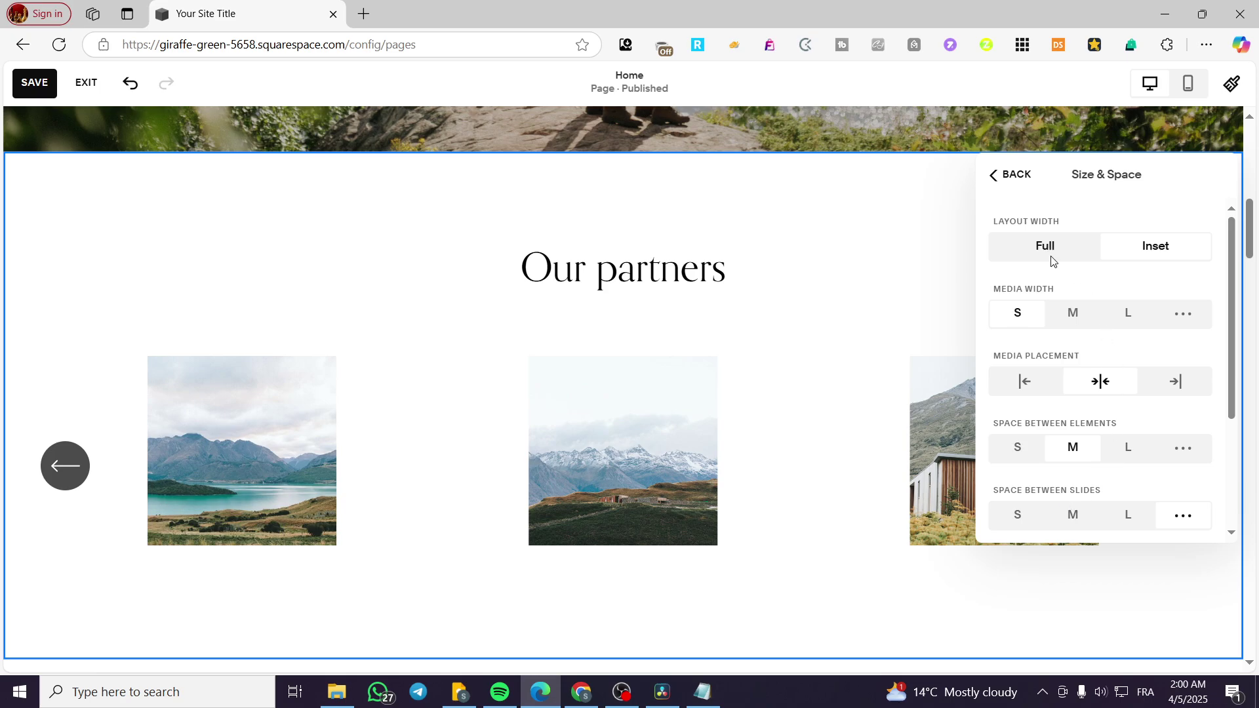
pyautogui.click(1082, 325)
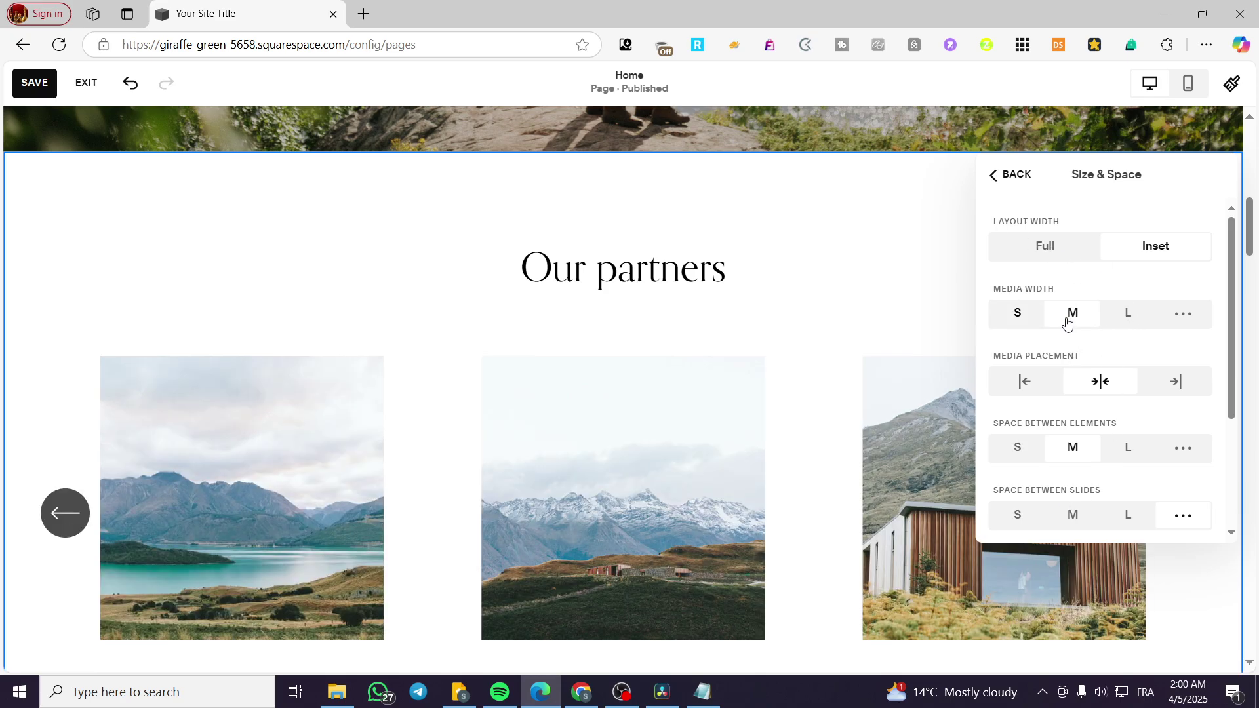
pyautogui.click(1134, 316)
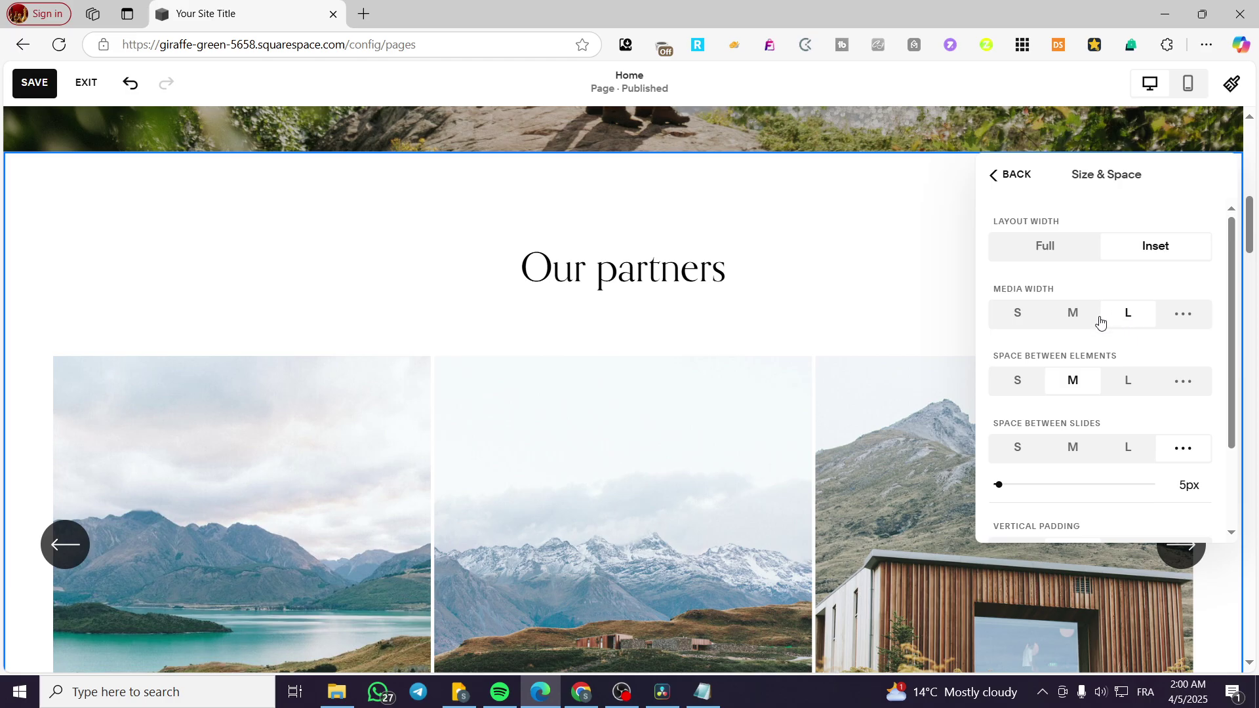
pyautogui.scroll(-3, 720, 463)
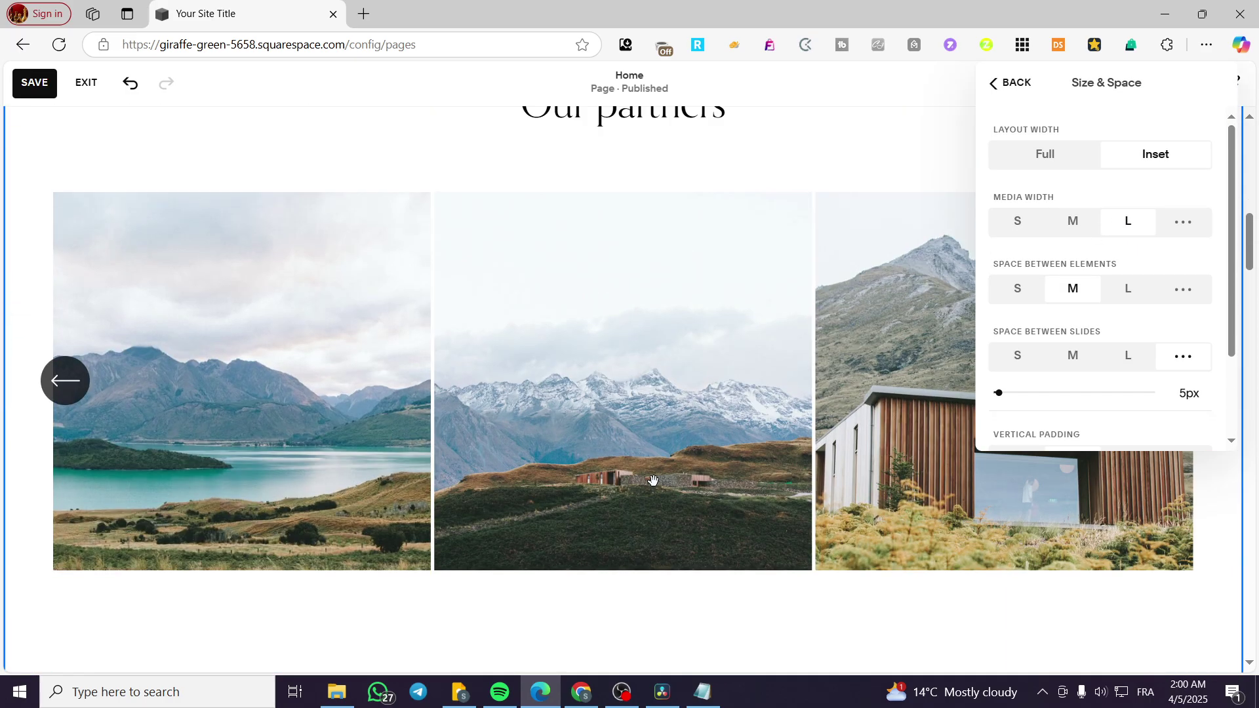
pyautogui.click(1127, 289)
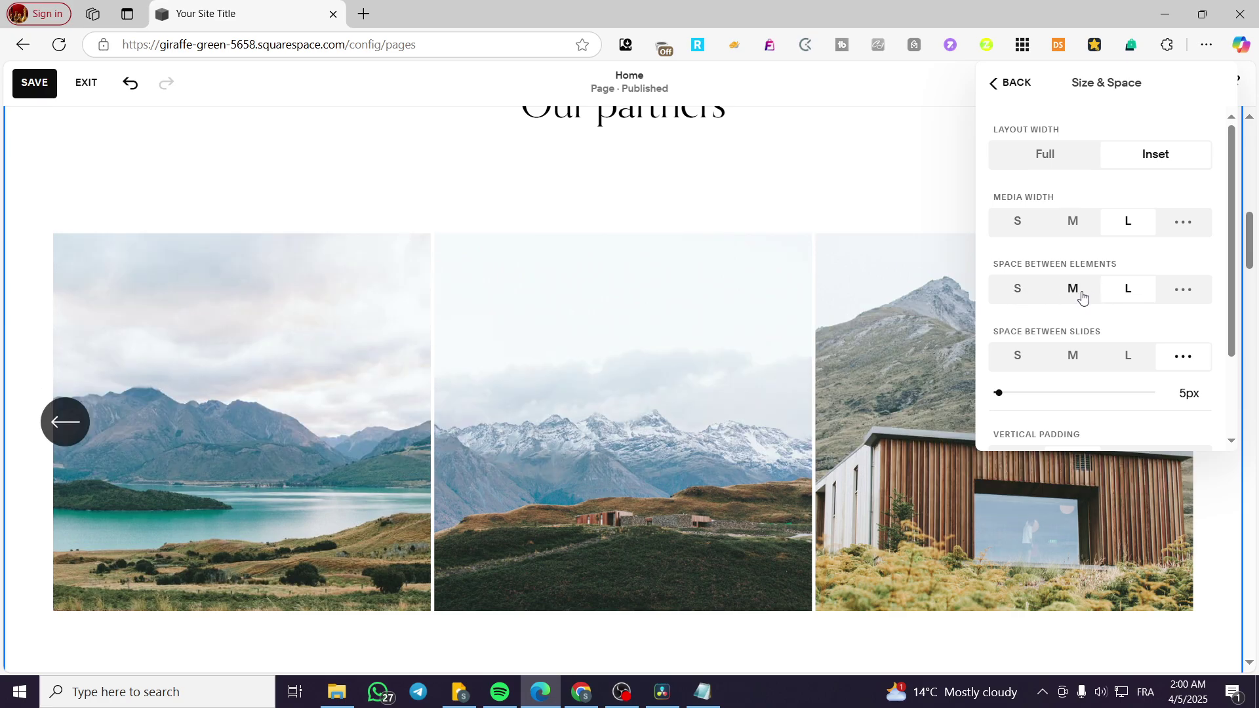
# - Set the "Our partners" carousel's space between elements, space between slides and vertical padding to S
pyautogui.click(1017, 297)
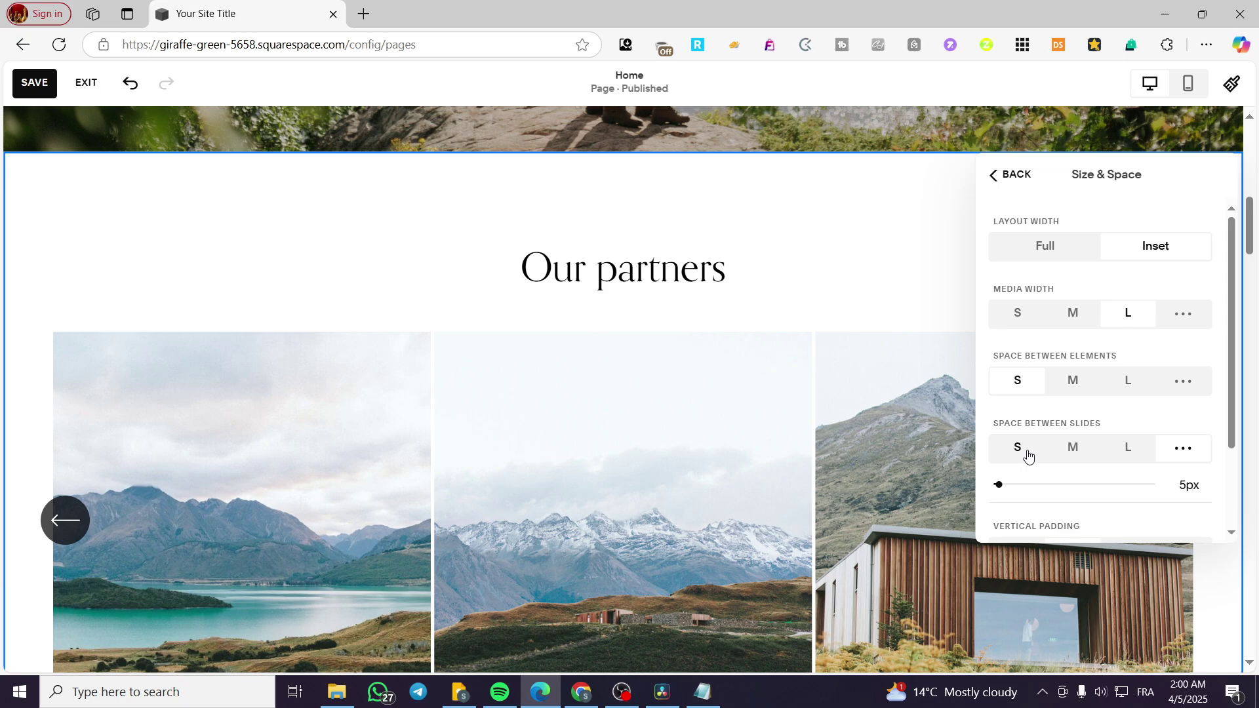
pyautogui.scroll(-2, 1036, 446)
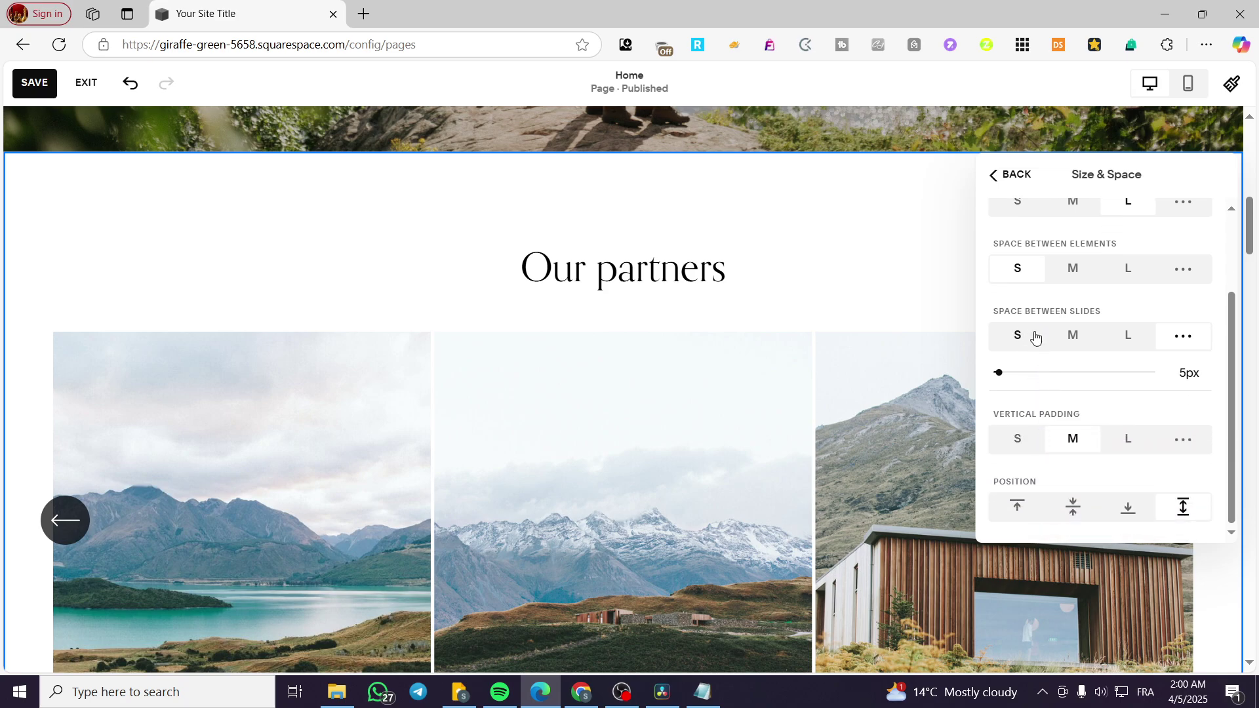
pyautogui.click(1073, 335)
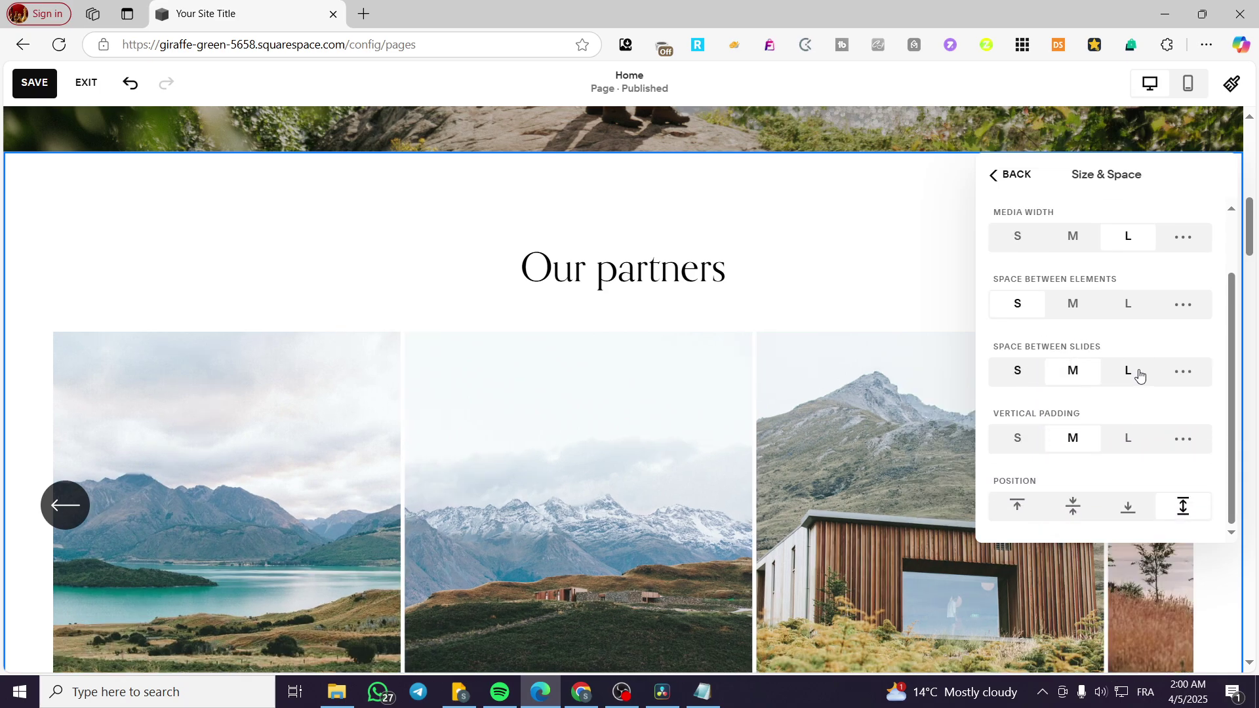
pyautogui.click(1128, 438)
pyautogui.click(1028, 447)
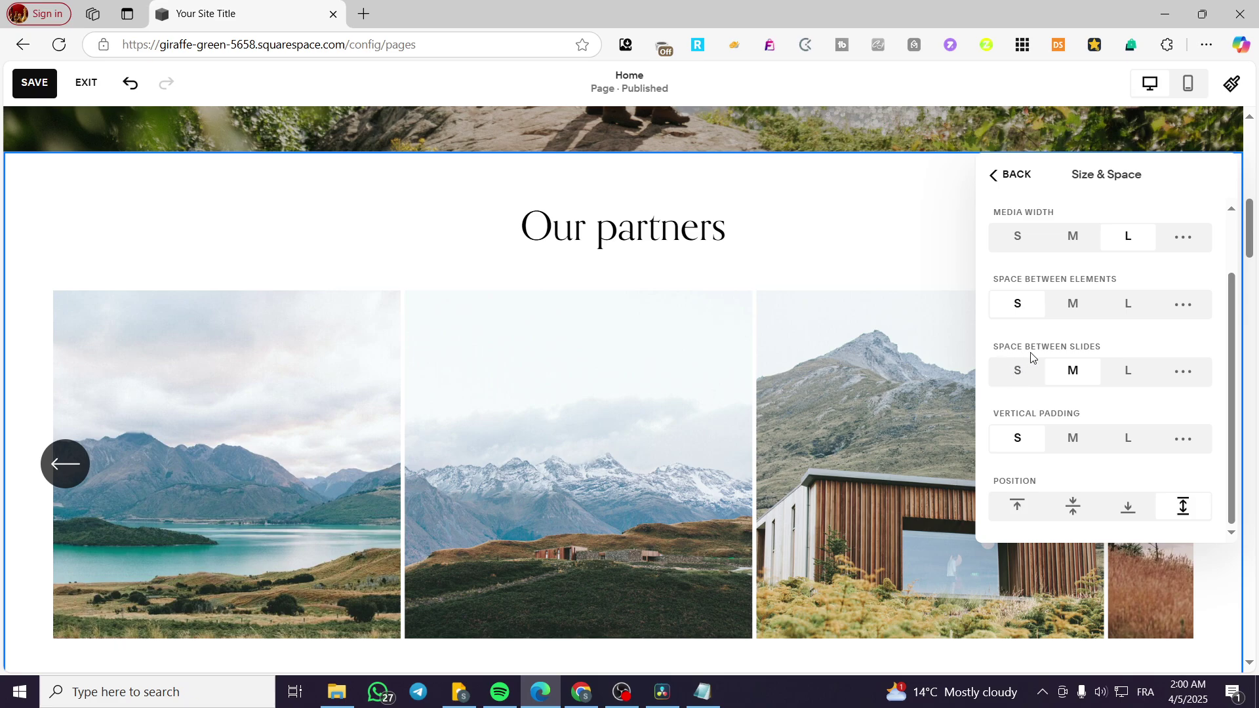
pyautogui.click(1015, 375)
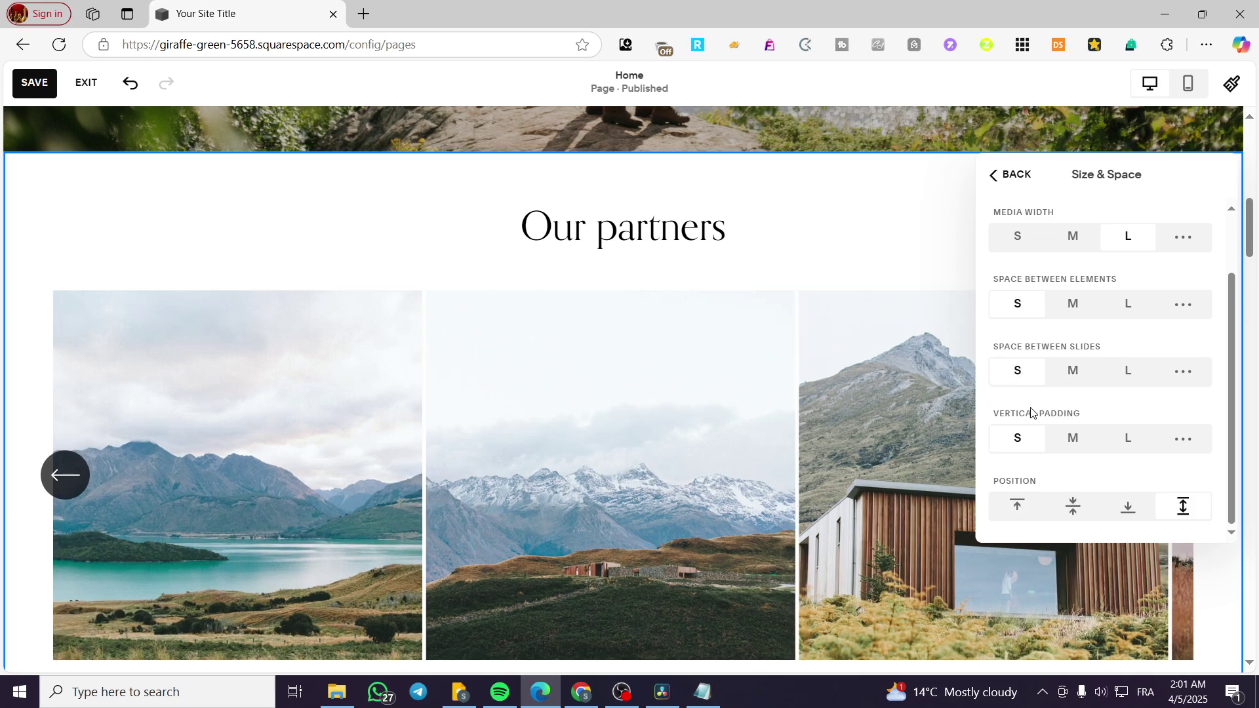
pyautogui.click(786, 265)
# - Advance through the "Our partners" slides to check how the carousel moves in the editor
pyautogui.click(1181, 490)
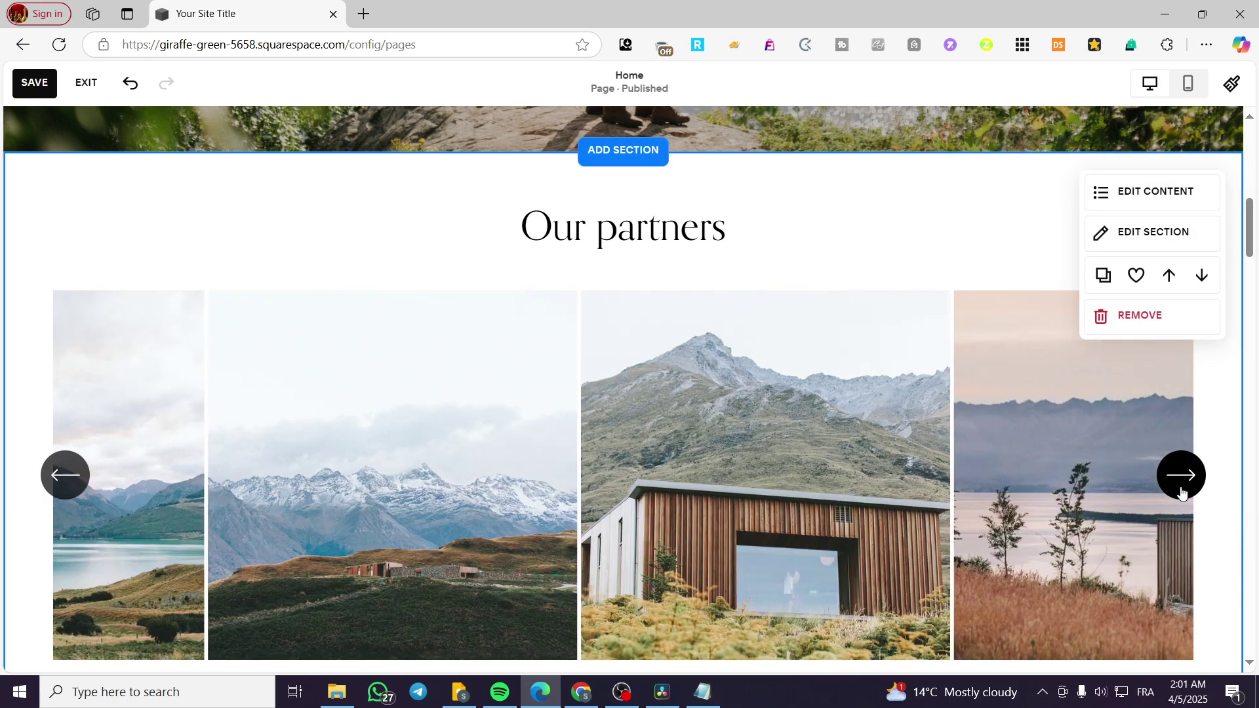
pyautogui.click(1181, 475)
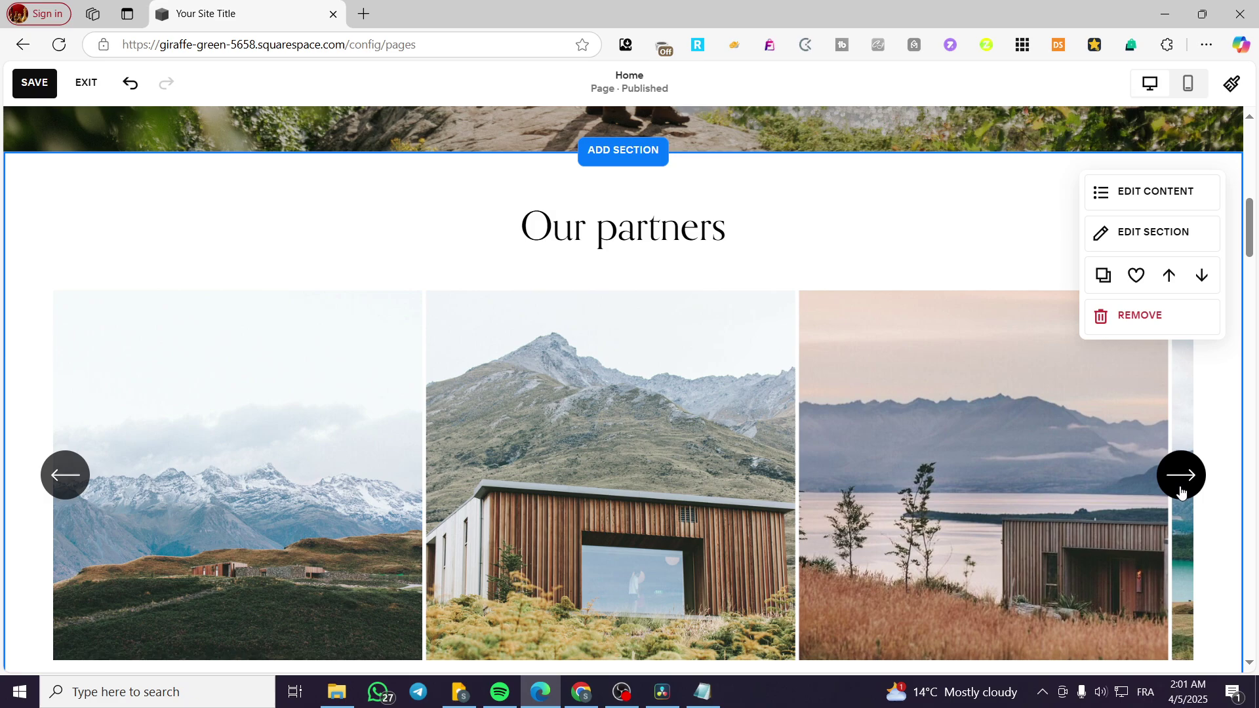
pyautogui.click(1181, 490)
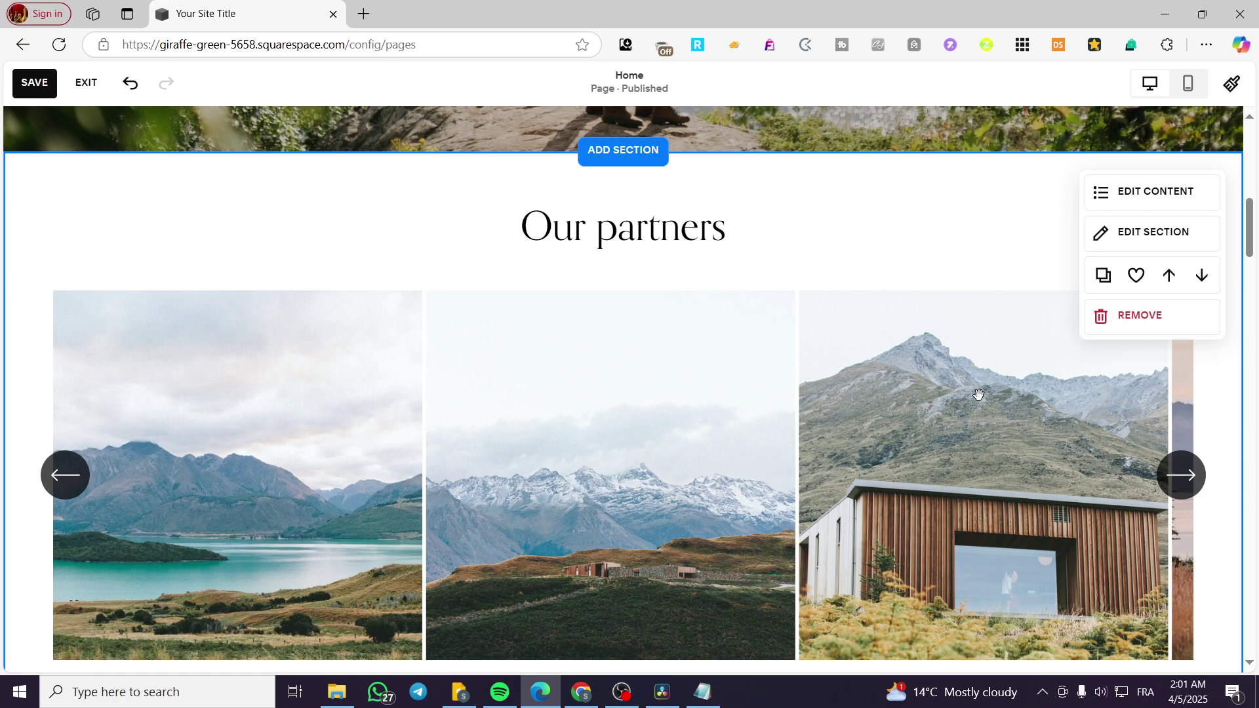
# - Add a fifth item to the content of the "Our partners" carousel
pyautogui.click(1148, 191)
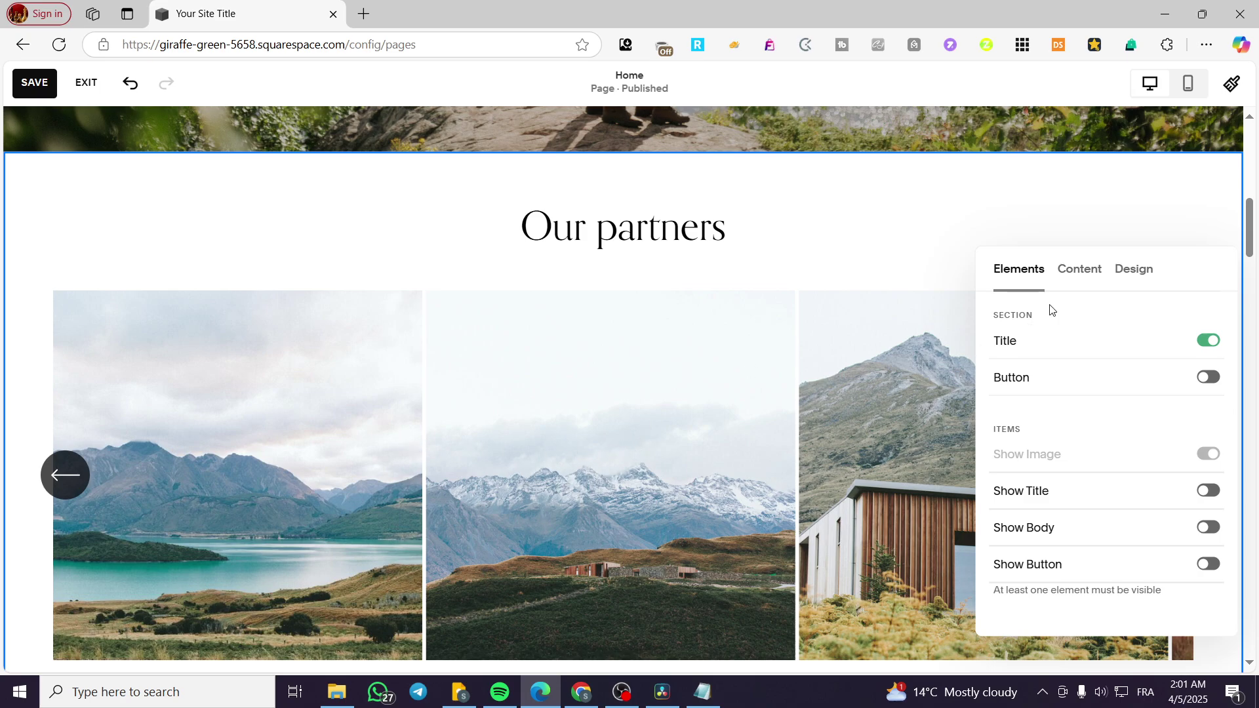
pyautogui.click(1089, 270)
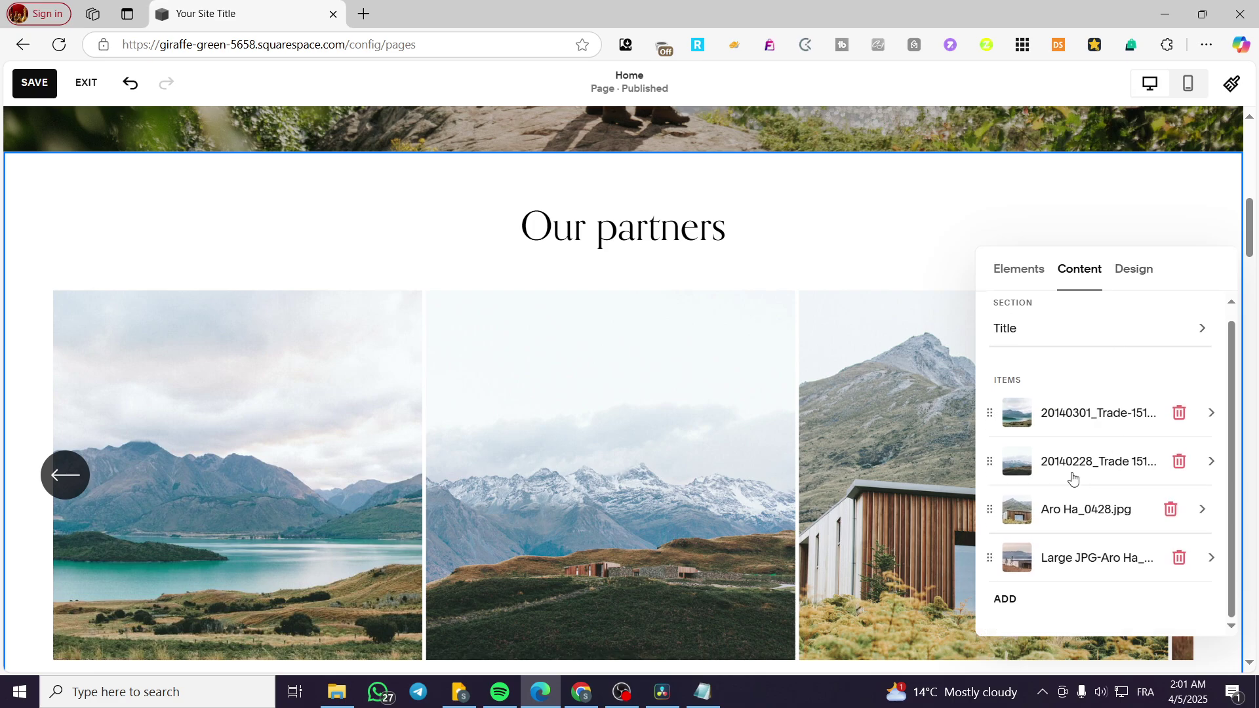
pyautogui.click(1006, 599)
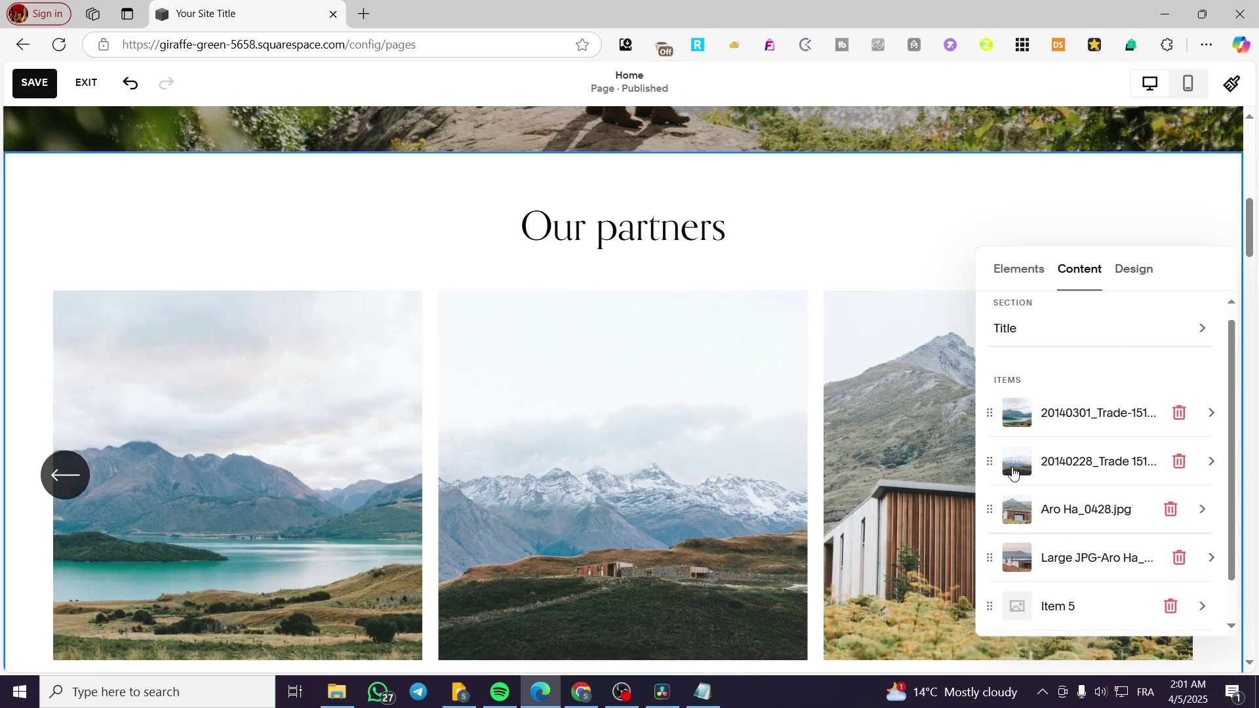
# - Give the new fifth carousel item the image unsplash-image-xsGxhtAsfSA.jpg from the library
pyautogui.click(1067, 607)
pyautogui.click(1108, 332)
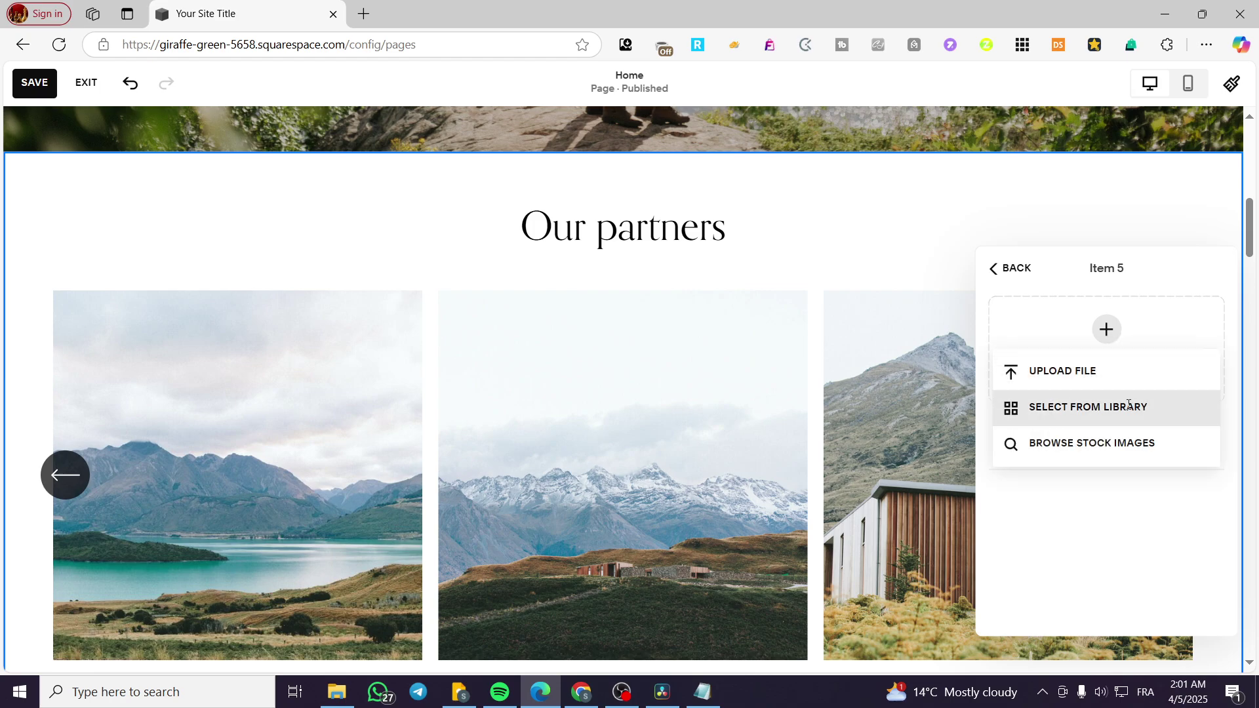
pyautogui.click(1137, 407)
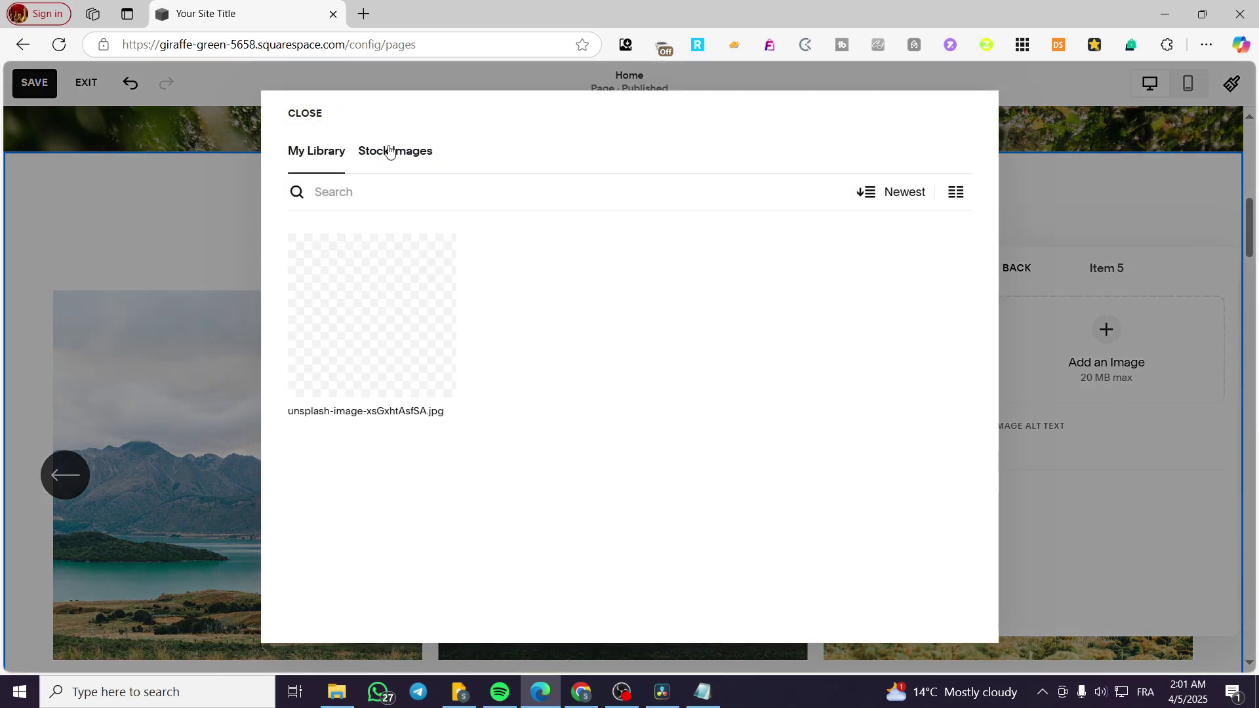
pyautogui.click(386, 354)
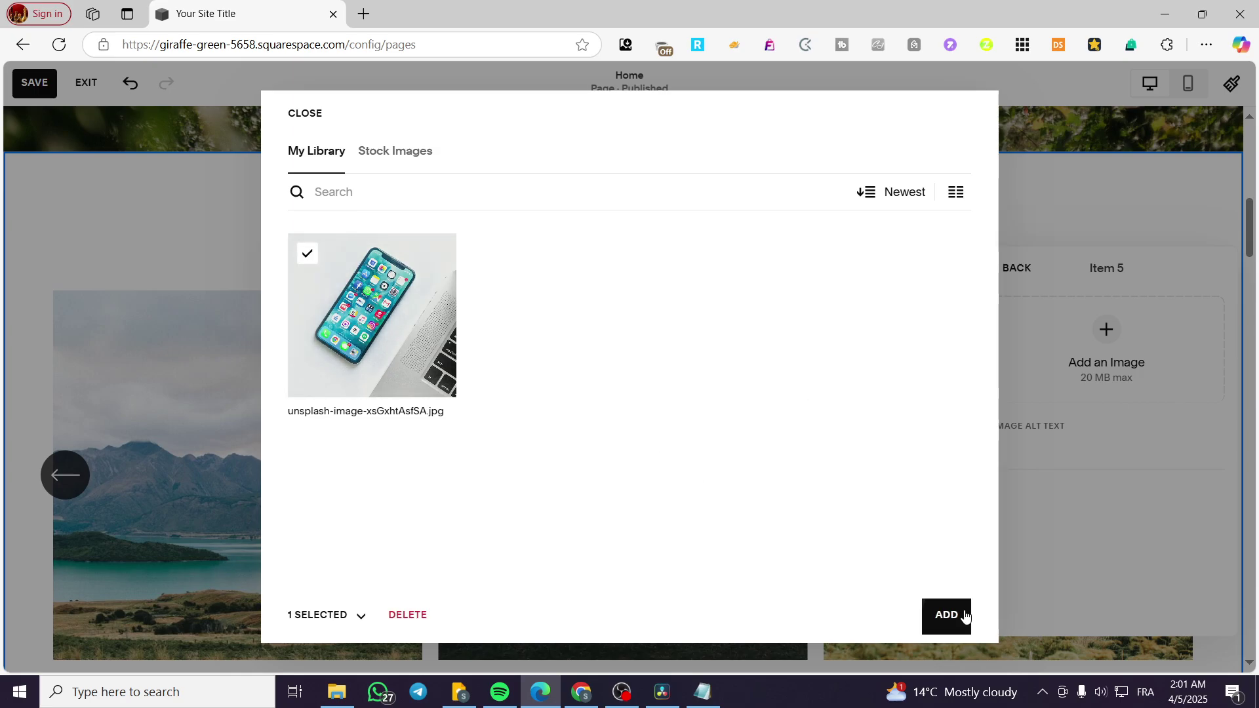
pyautogui.click(1088, 536)
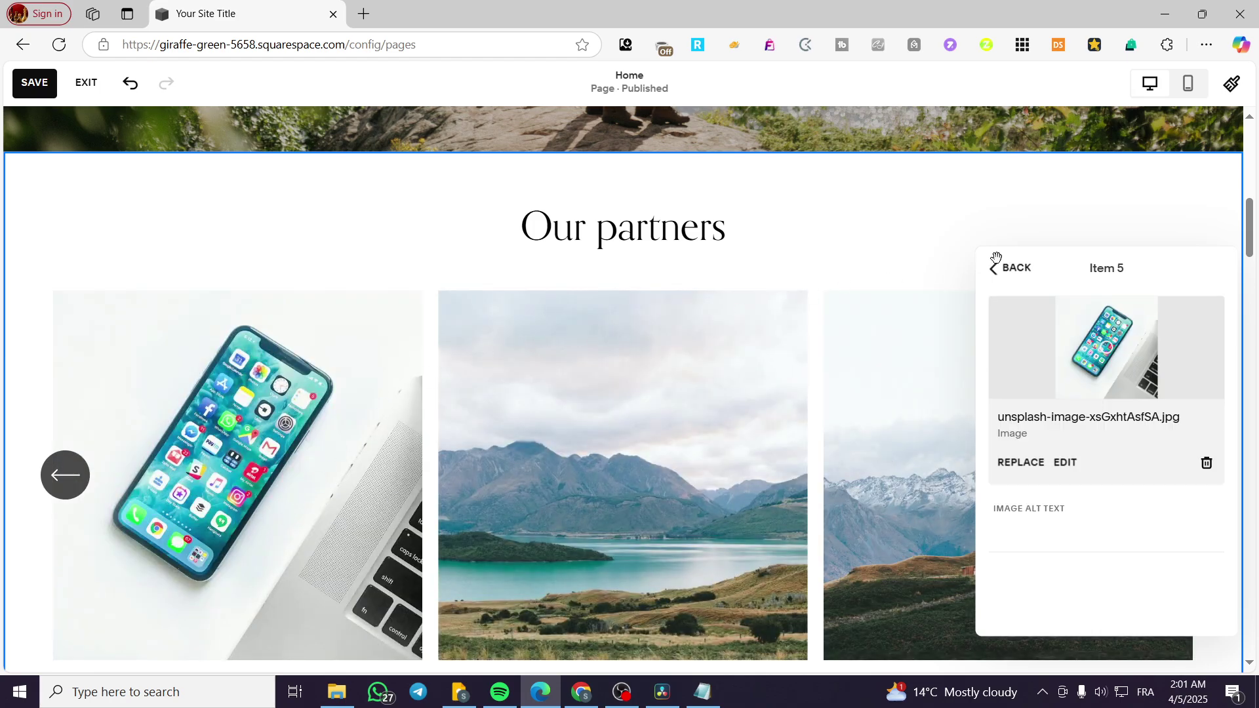
pyautogui.click(1075, 226)
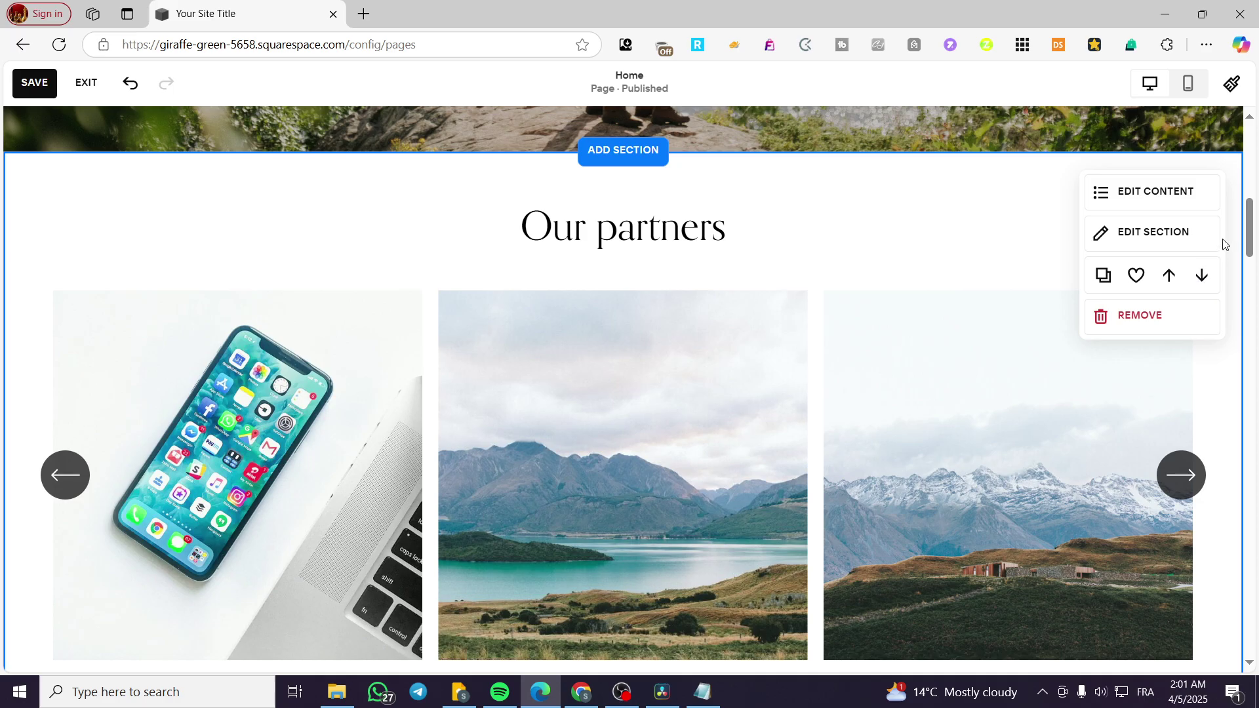
# - Save the changes to the Home page and exit the page editor
pyautogui.scroll(3, 512, 324)
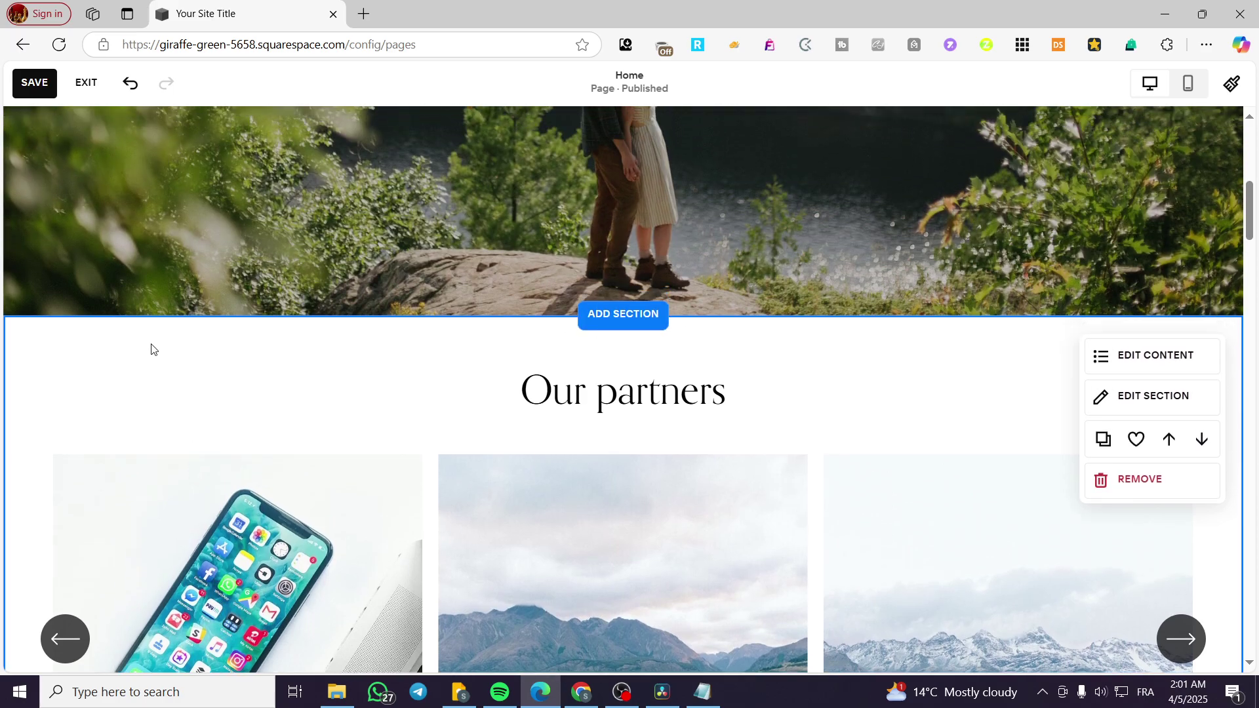
pyautogui.click(34, 82)
pyautogui.scroll(-10, 679, 549)
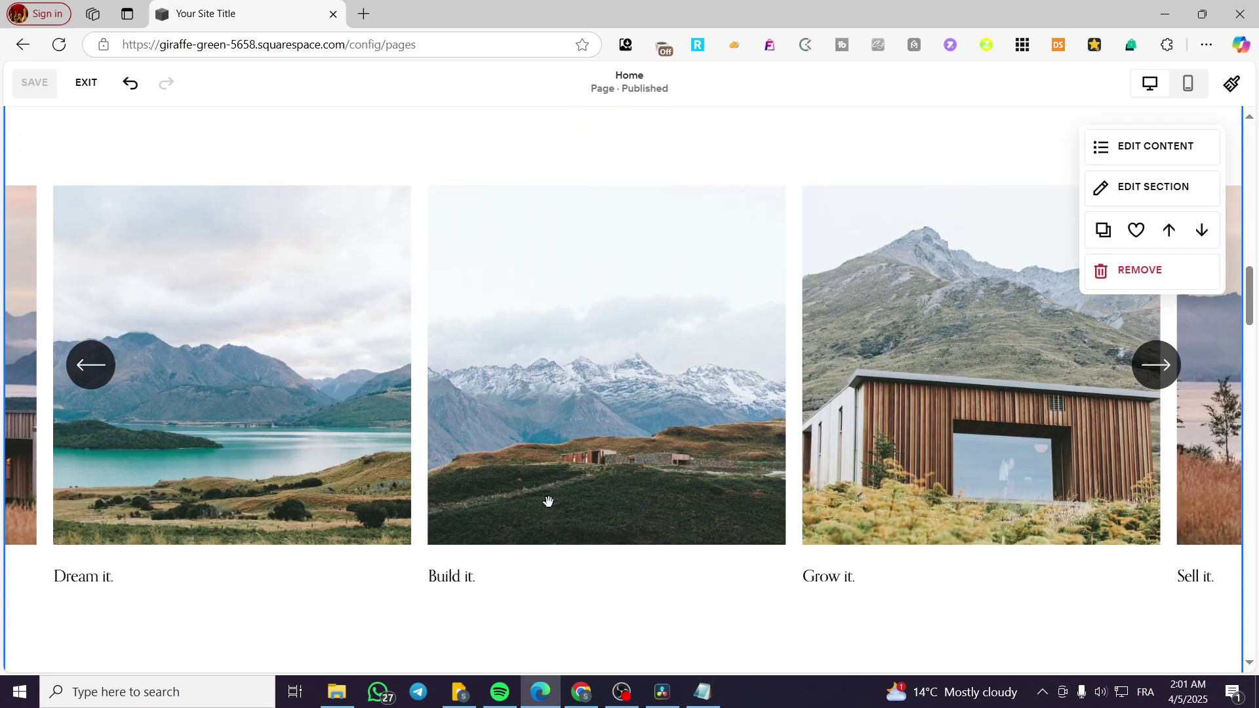
pyautogui.scroll(5, 767, 495)
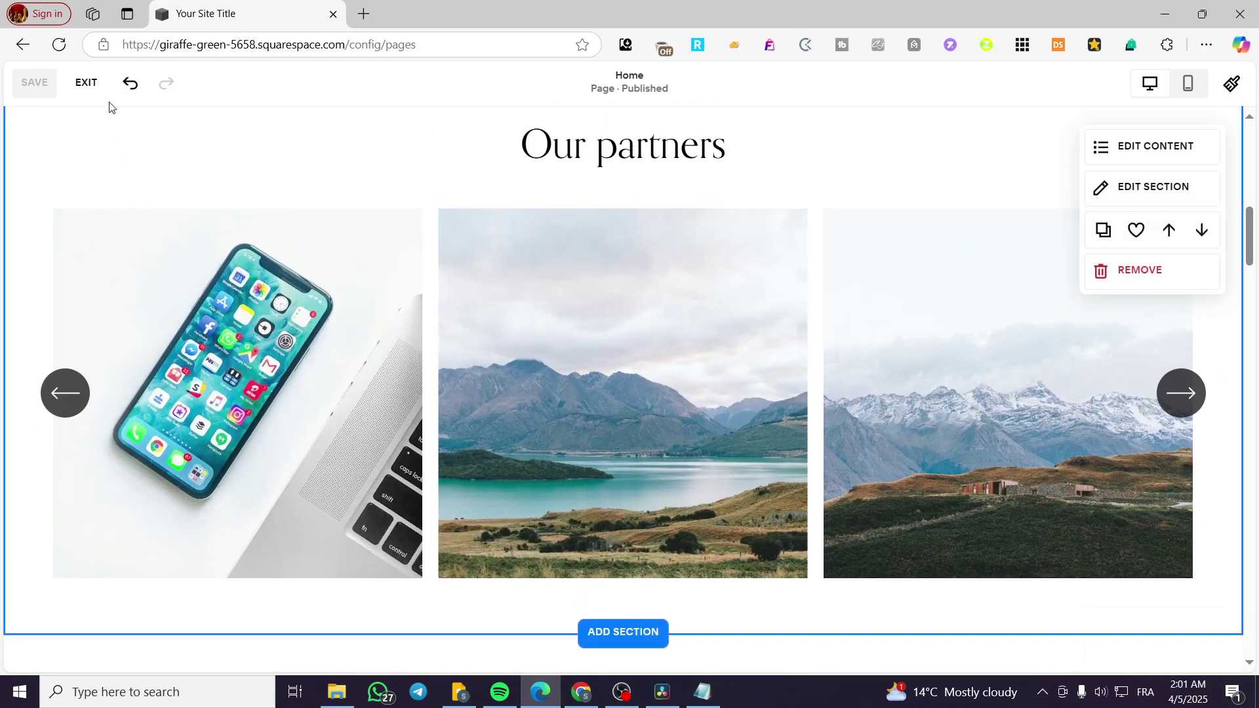
pyautogui.click(86, 83)
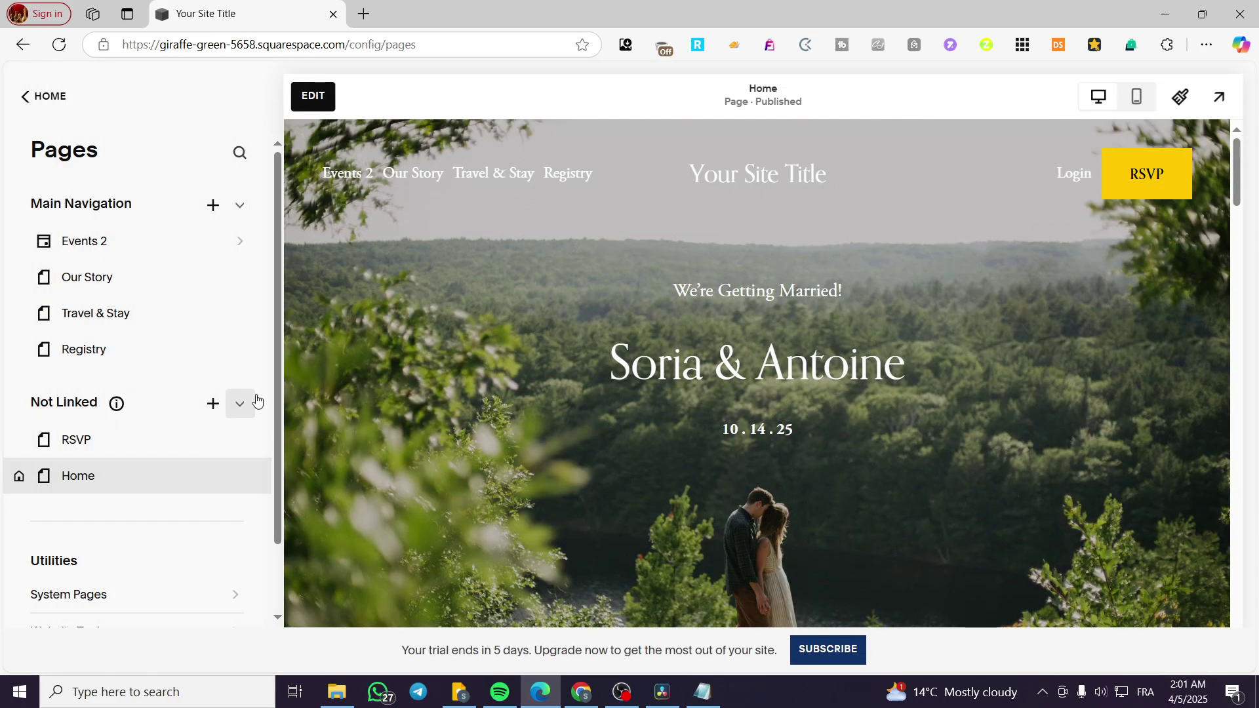
# - Compare how the "Our partners" carousel and the carousel below it behave in the Home page preview
pyautogui.scroll(-4, 609, 392)
pyautogui.scroll(-5, 609, 392)
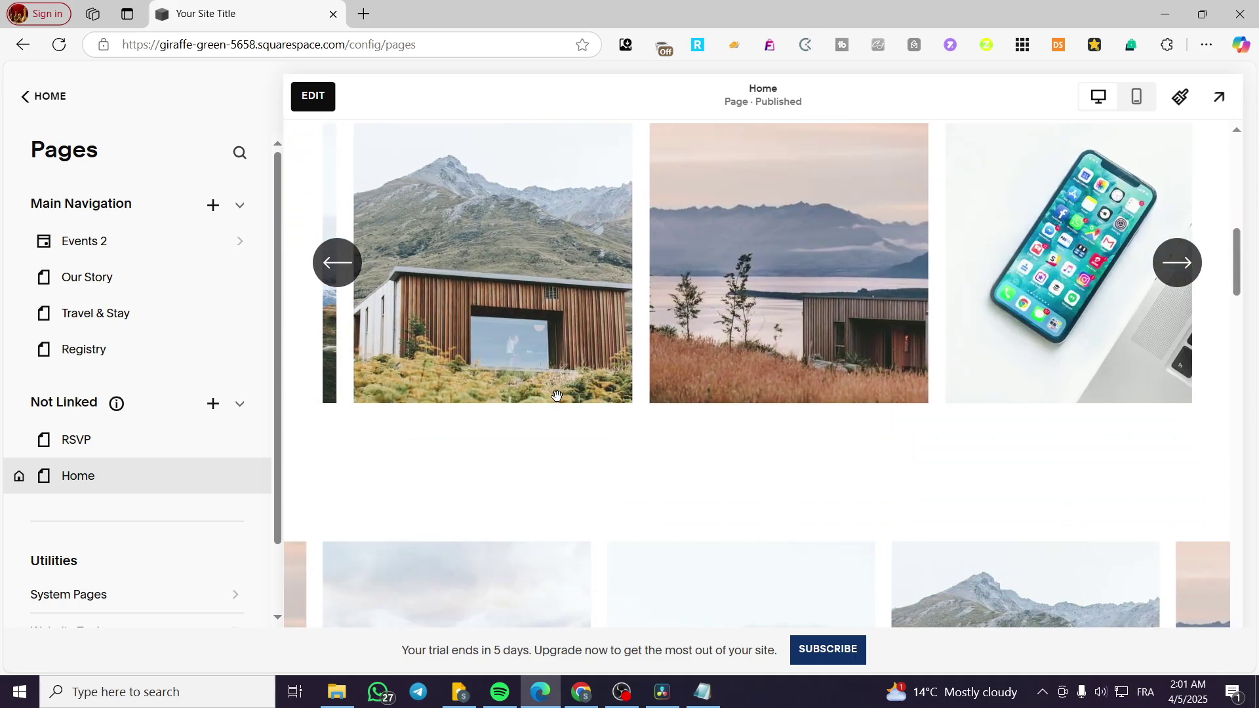
pyautogui.scroll(-5, 686, 495)
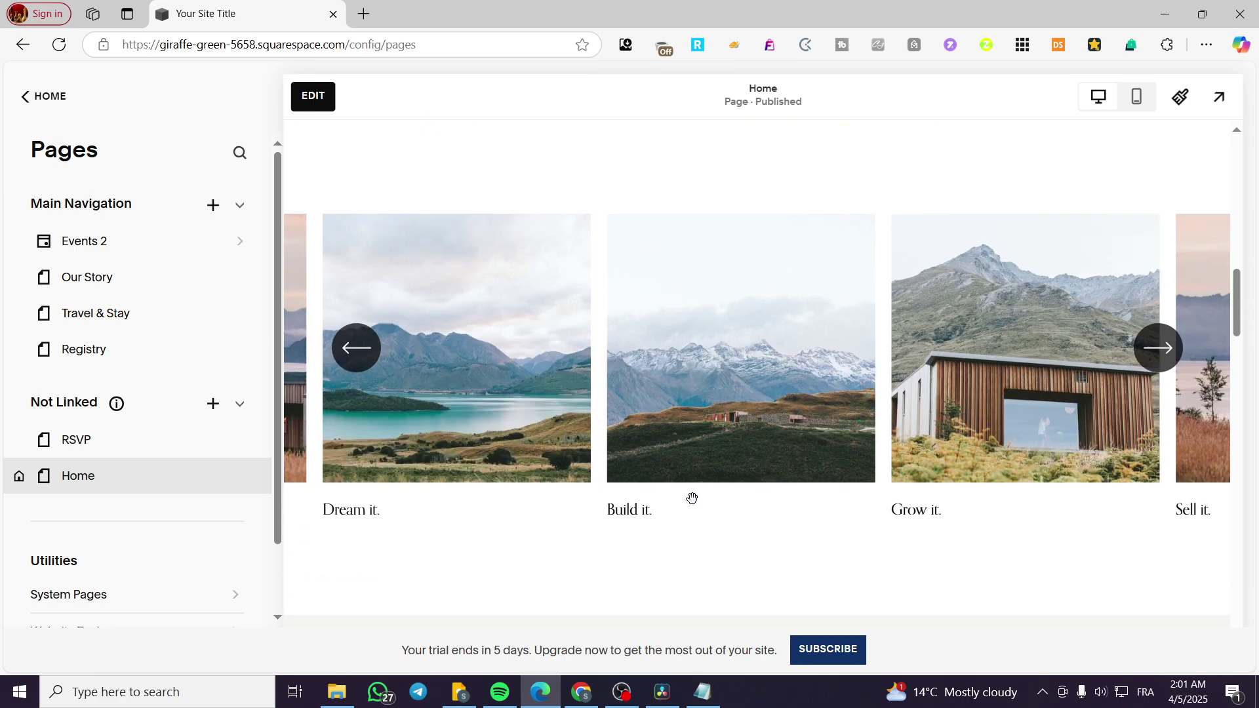
pyautogui.scroll(3, 719, 502)
pyautogui.scroll(1, 656, 459)
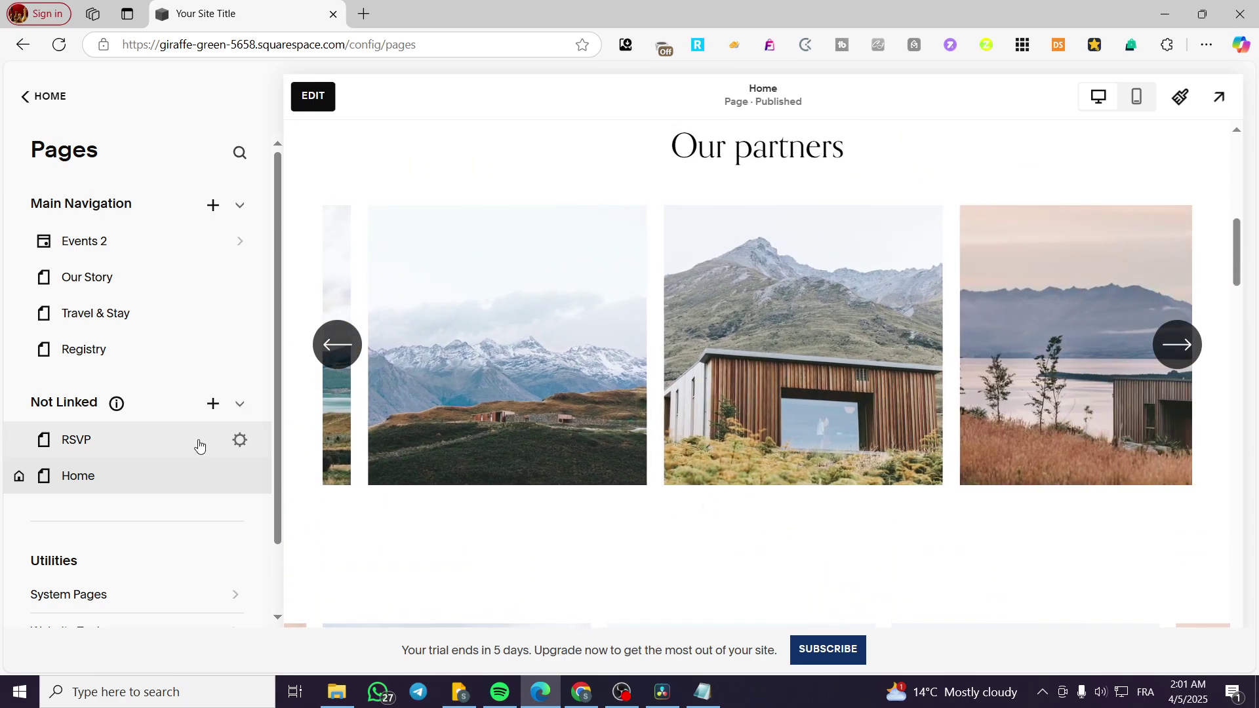
# - Delete the whole page header code injection script from the Home page's advanced settings and save
pyautogui.click(240, 476)
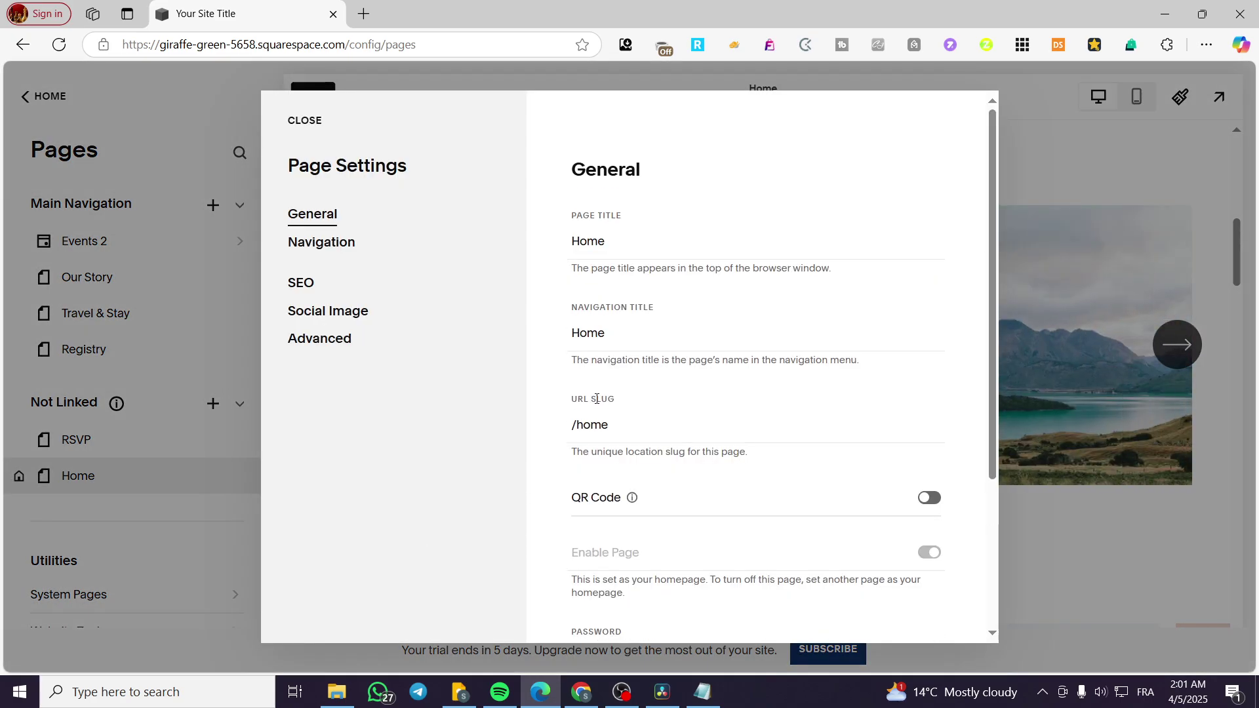
pyautogui.click(319, 338)
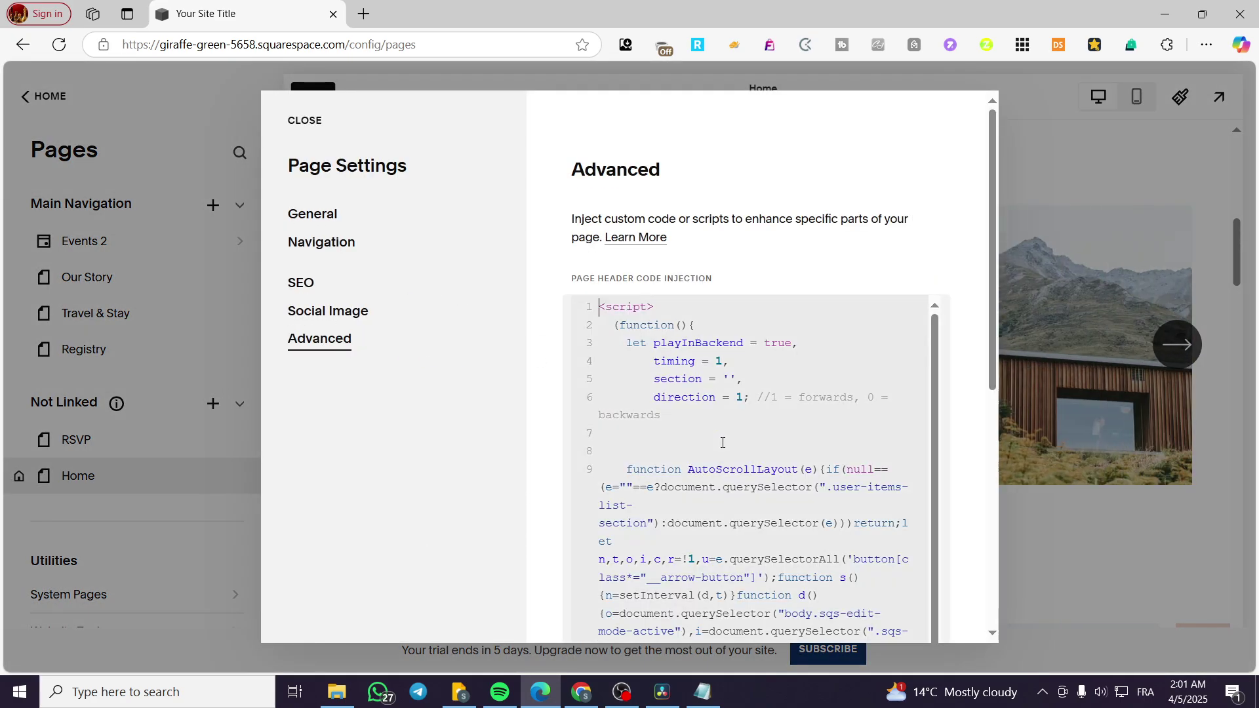
pyautogui.hotkey('ctrl', 'a')
pyautogui.press('BackSpace')
pyautogui.click(301, 120)
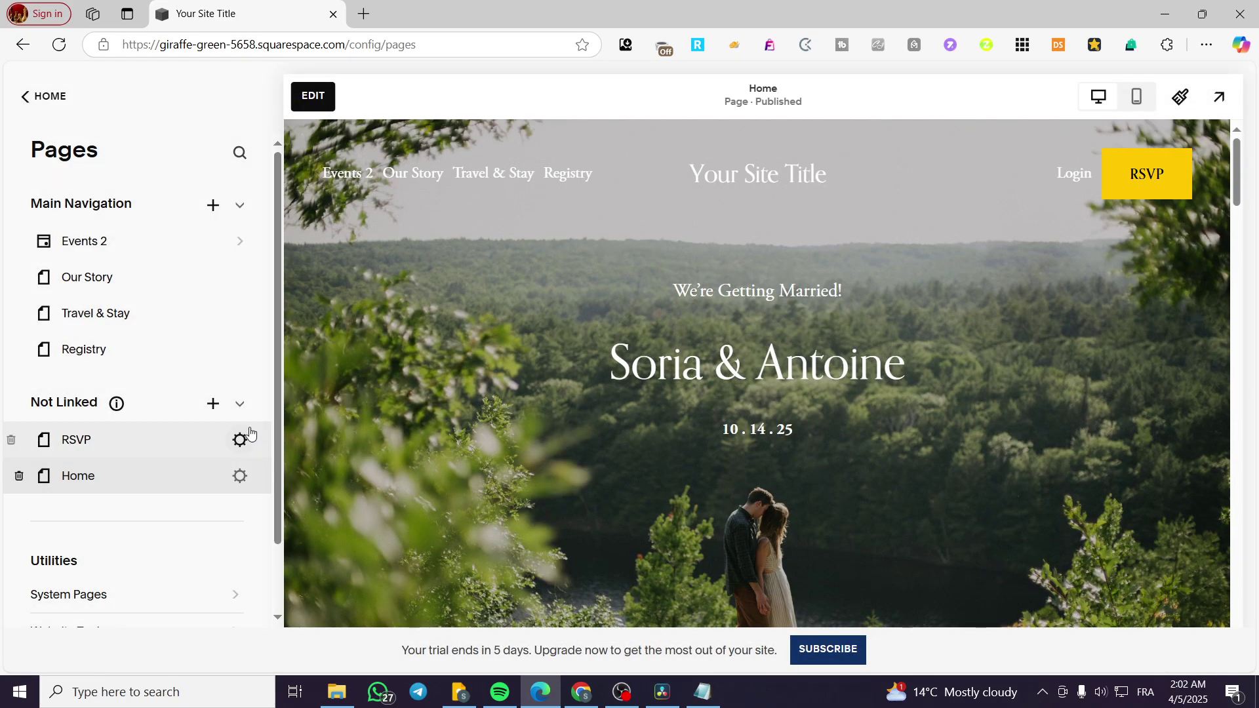
# - Page through the slides of both Home page carousels to check their movement without the script
pyautogui.scroll(-2, 256, 423)
pyautogui.scroll(-10, 506, 421)
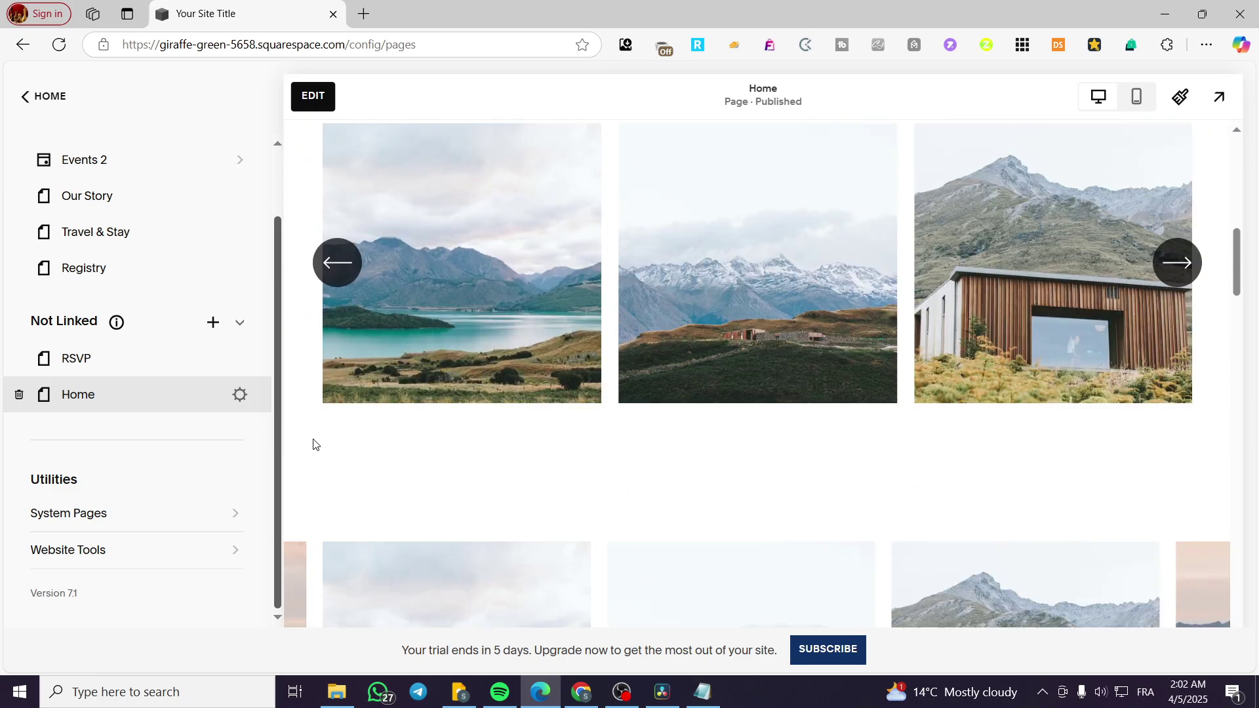
pyautogui.click(1175, 266)
pyautogui.click(1181, 262)
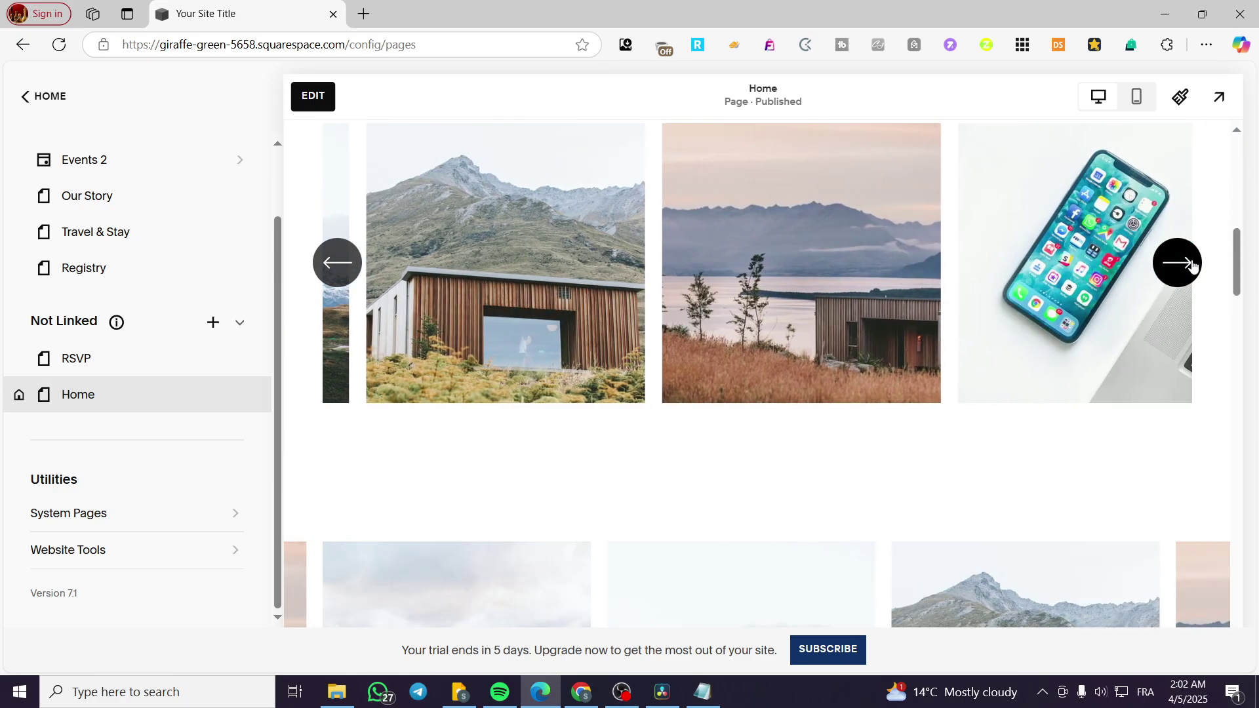
pyautogui.click(1188, 264)
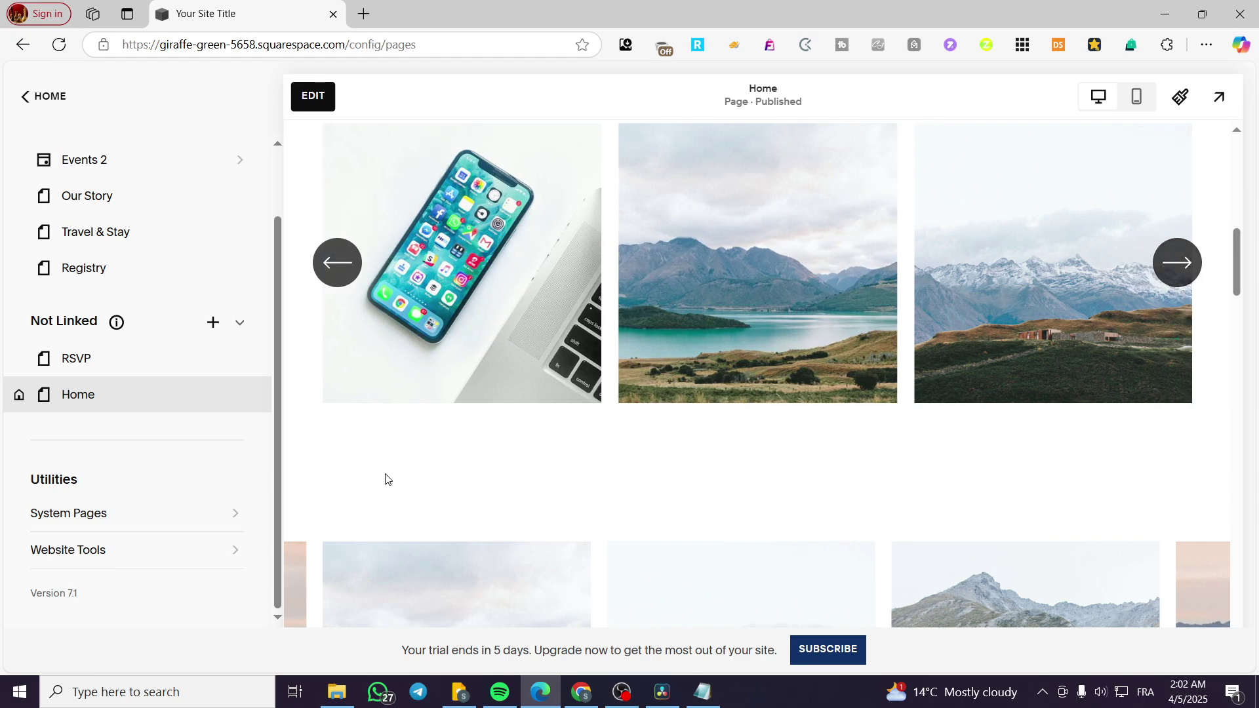
pyautogui.click(337, 262)
pyautogui.scroll(-5, 787, 497)
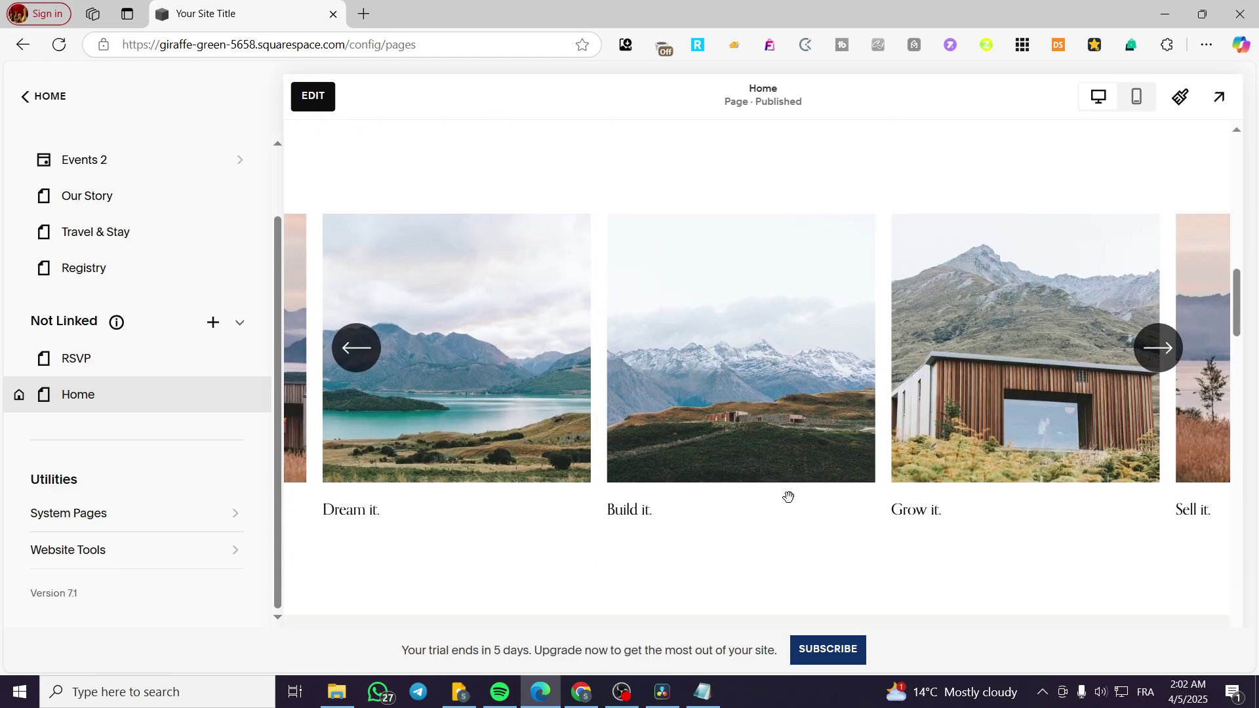
pyautogui.doubleClick(1158, 348)
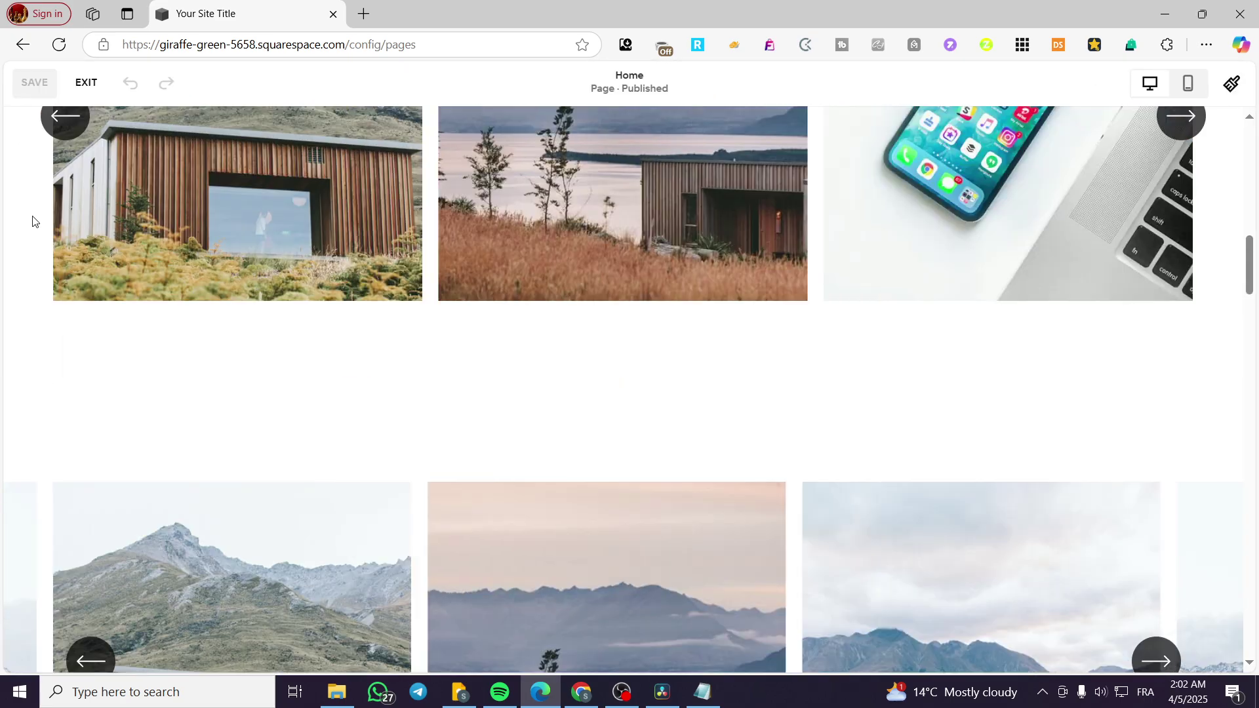
# - Exit the page editor and look over the two carousels in the Home page preview again
pyautogui.click(86, 83)
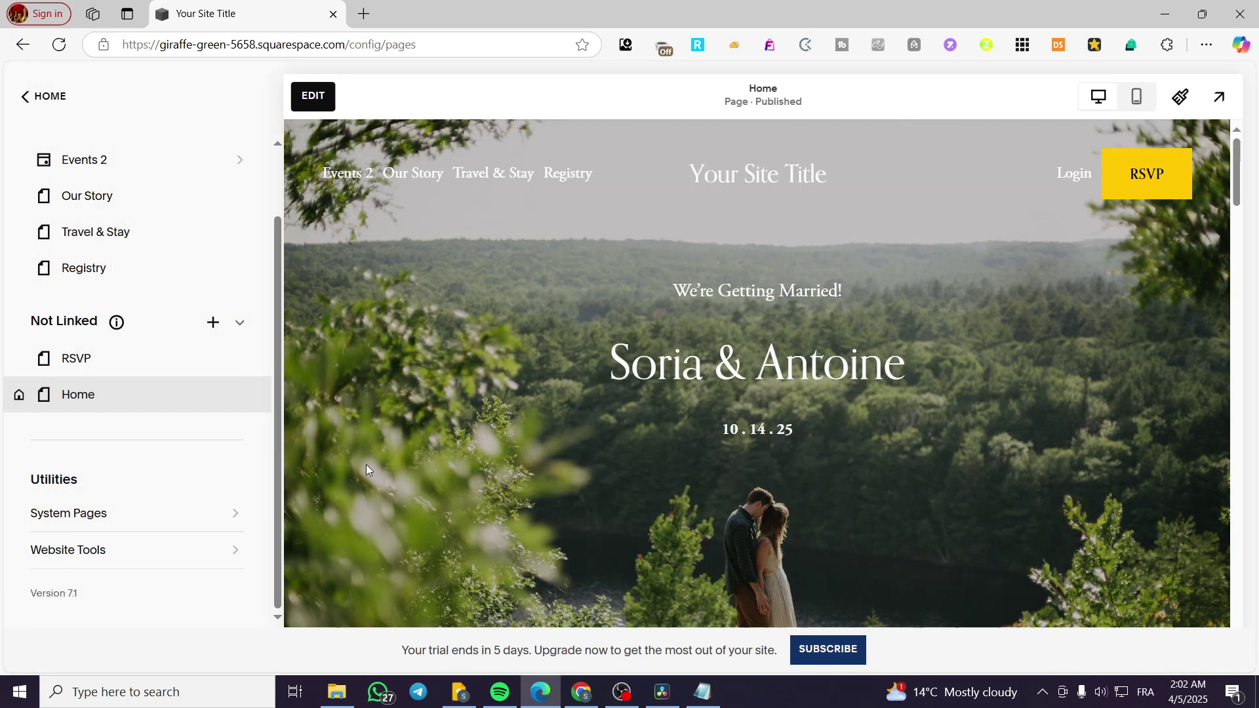
pyautogui.scroll(-3, 441, 460)
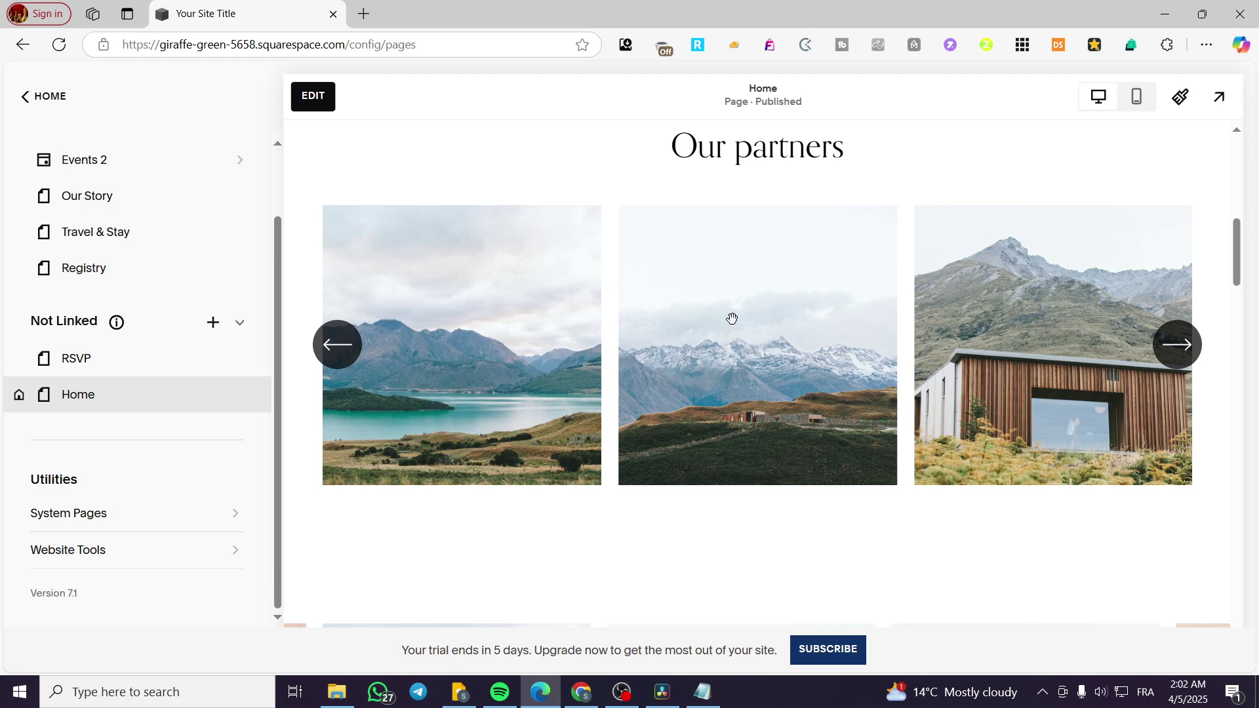
pyautogui.scroll(-3, 768, 326)
pyautogui.scroll(3, 776, 387)
pyautogui.scroll(-3, 810, 515)
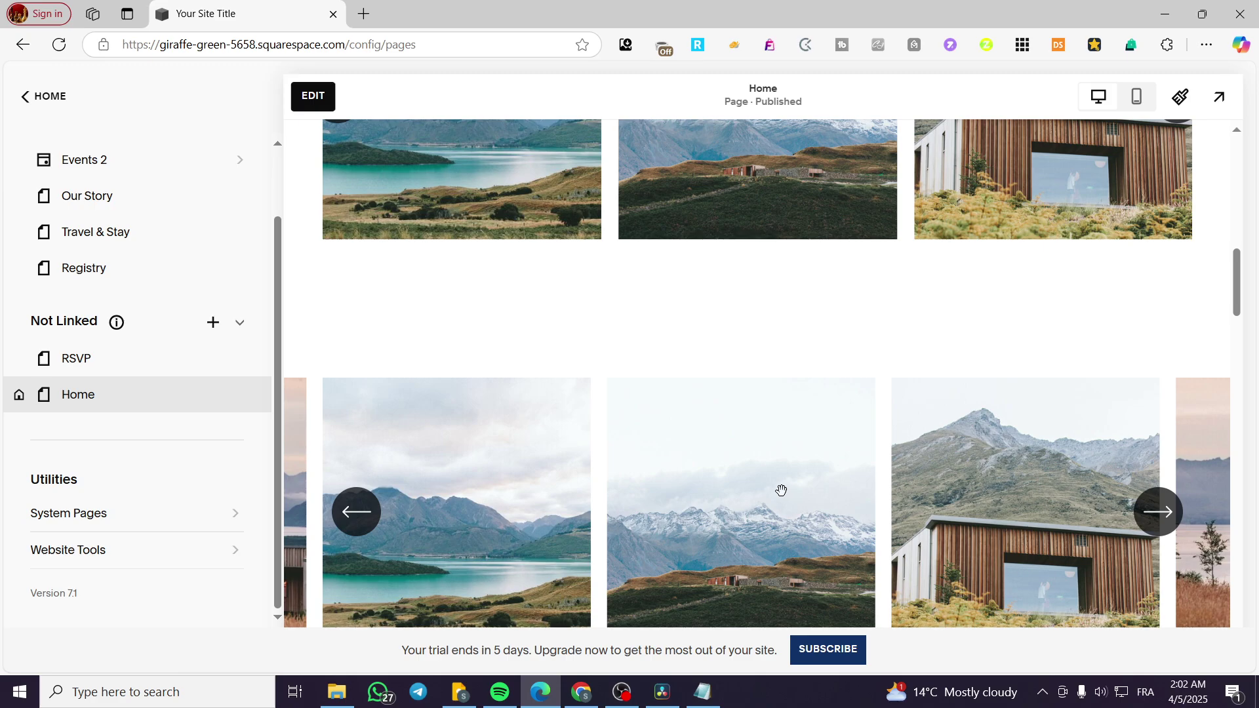
pyautogui.scroll(2, 781, 491)
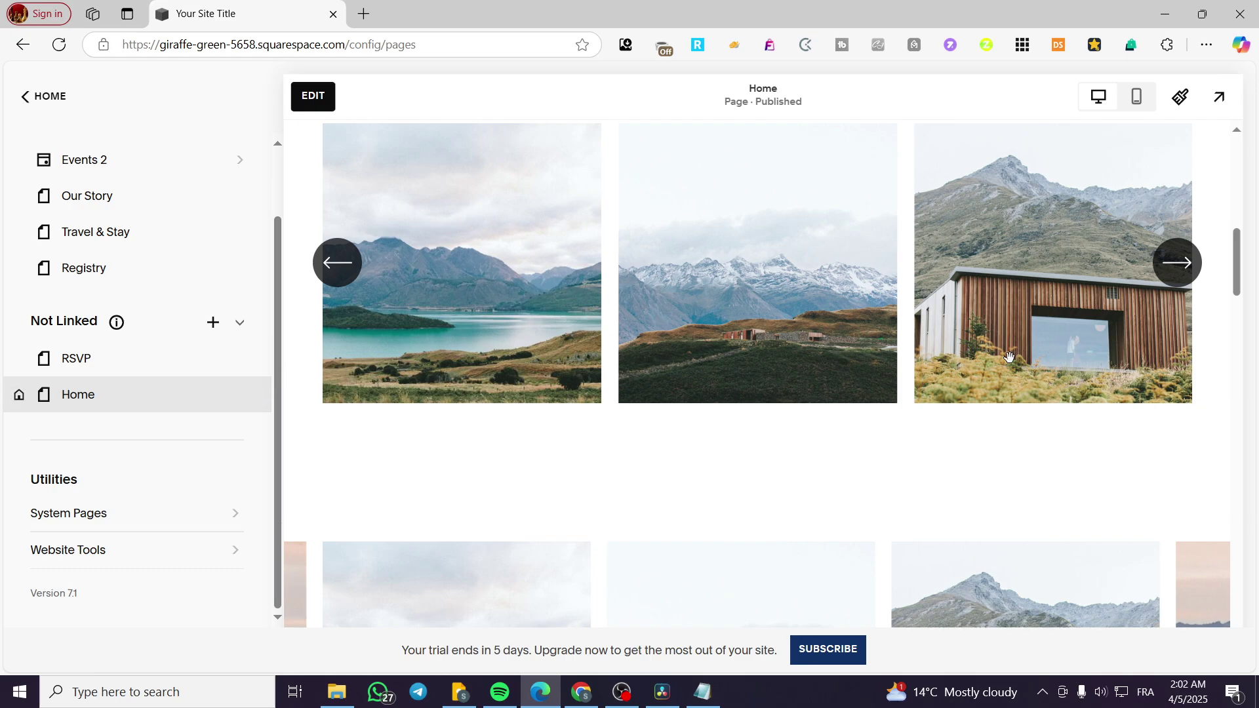
# - Open the Home page's advanced settings and go to the empty page header code injection field
pyautogui.click(239, 393)
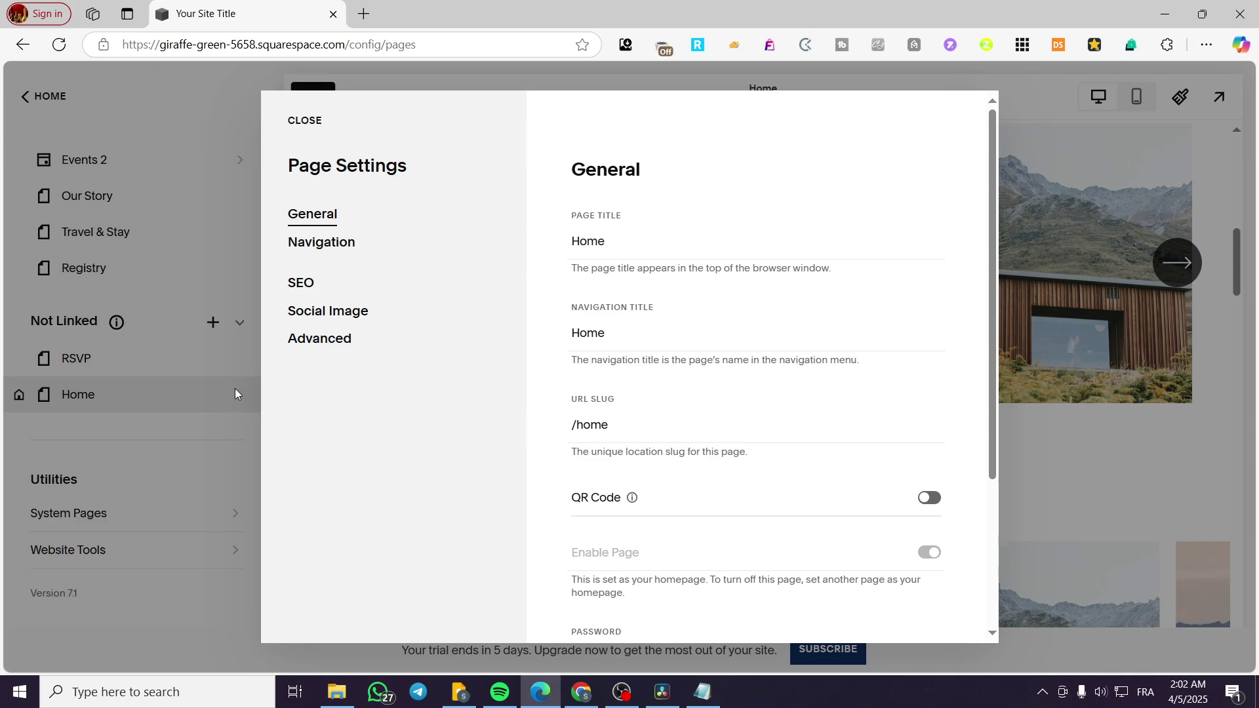
pyautogui.click(305, 344)
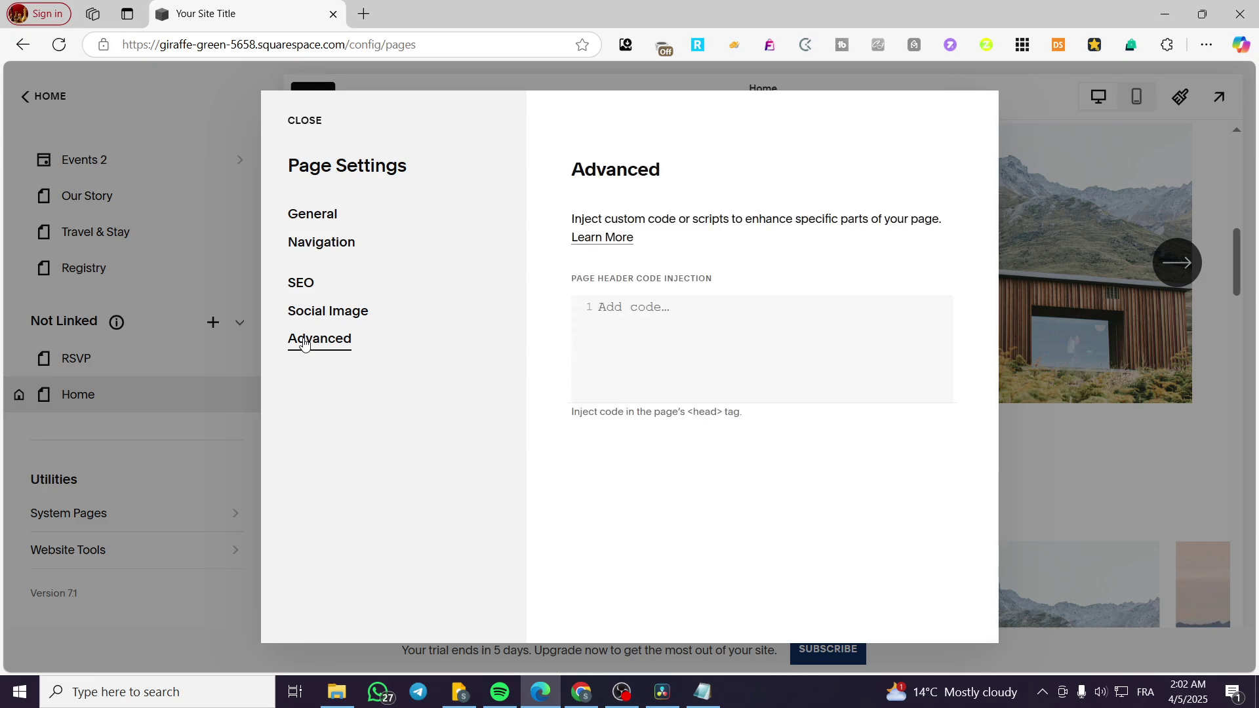
pyautogui.moveTo(573, 282); pyautogui.dragTo(730, 283)
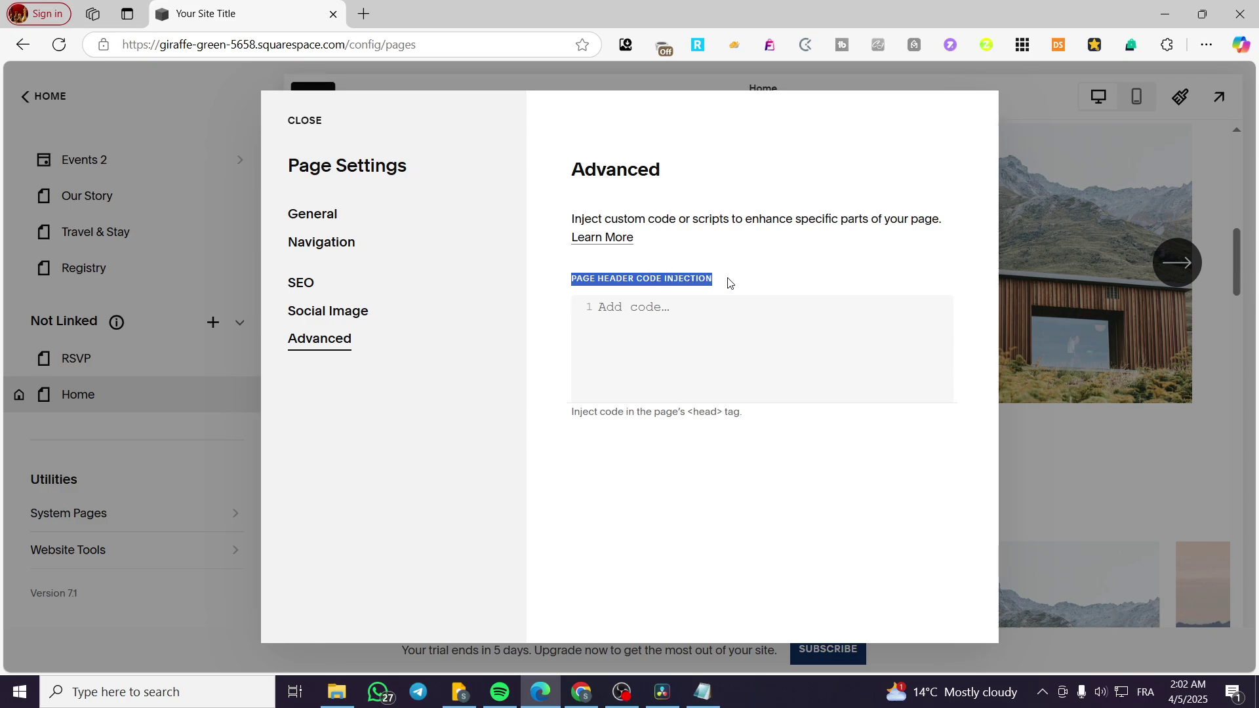
pyautogui.click(615, 283)
pyautogui.click(636, 331)
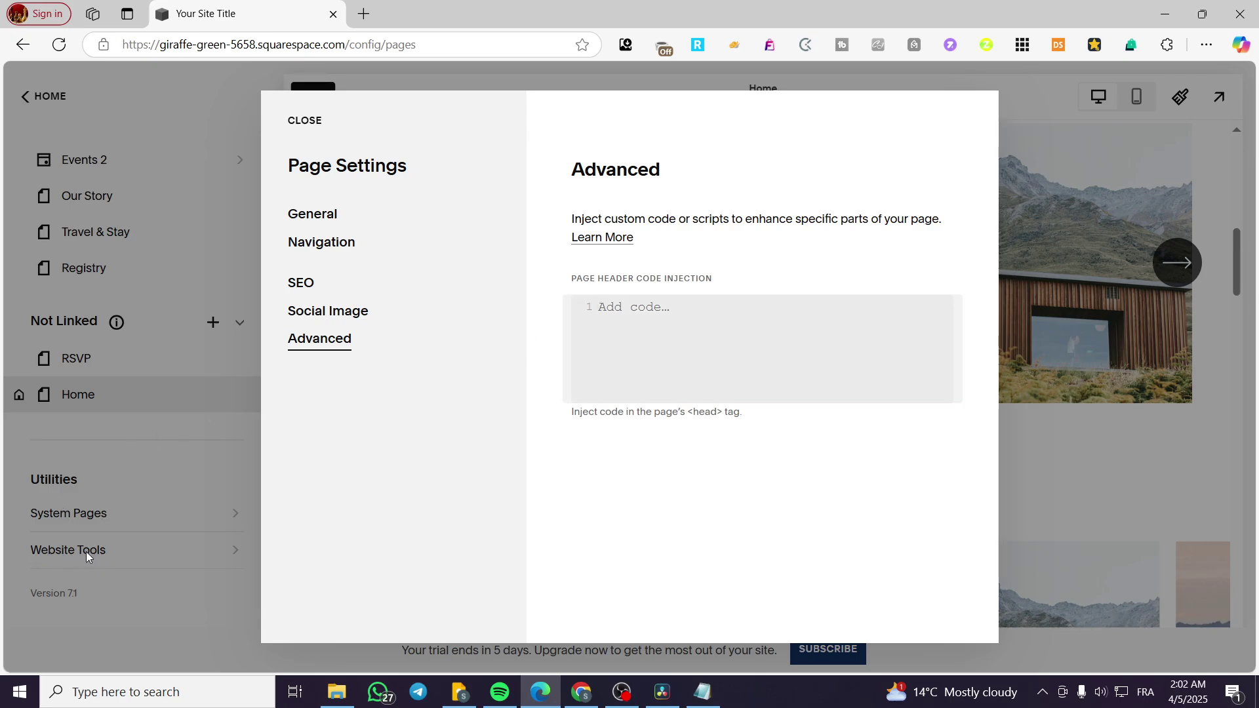
# - Switch to the Notepad text document and copy the entire auto-scroll script, from the opening to the closing script tag
pyautogui.click(702, 691)
pyautogui.moveTo(695, 227); pyautogui.dragTo(840, 576)
pyautogui.rightClick(841, 576)
pyautogui.click(886, 497)
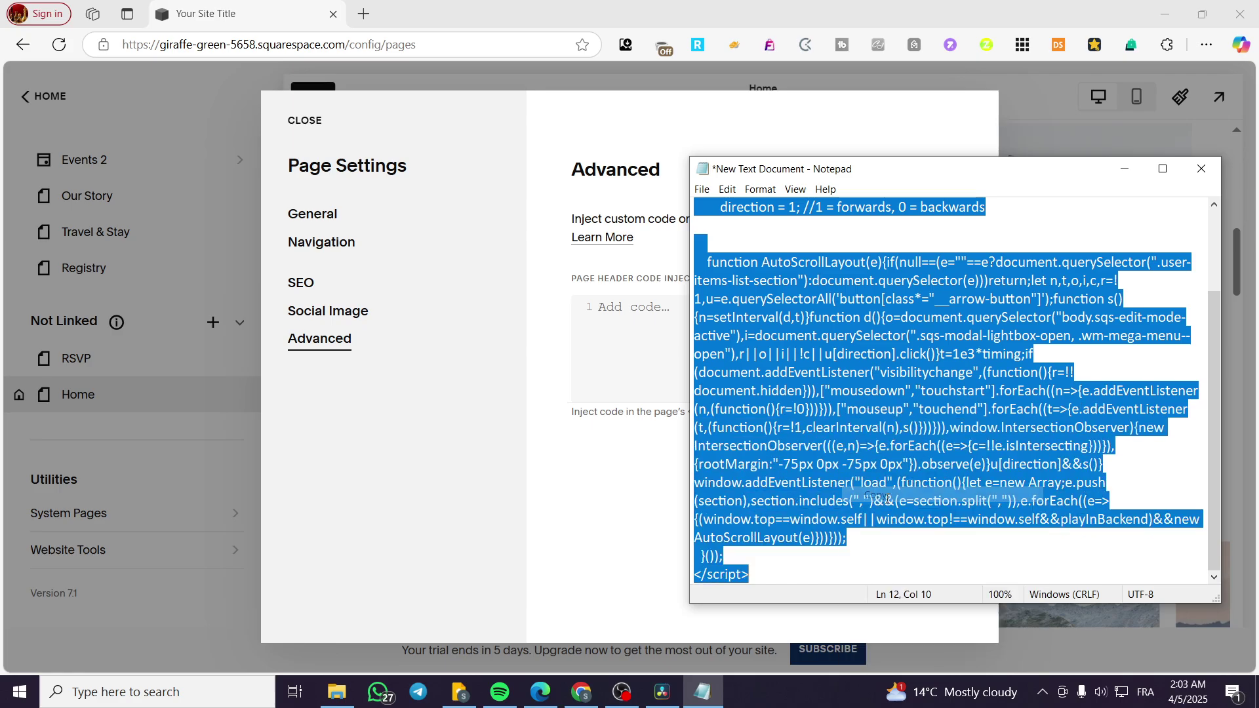
pyautogui.click(866, 484)
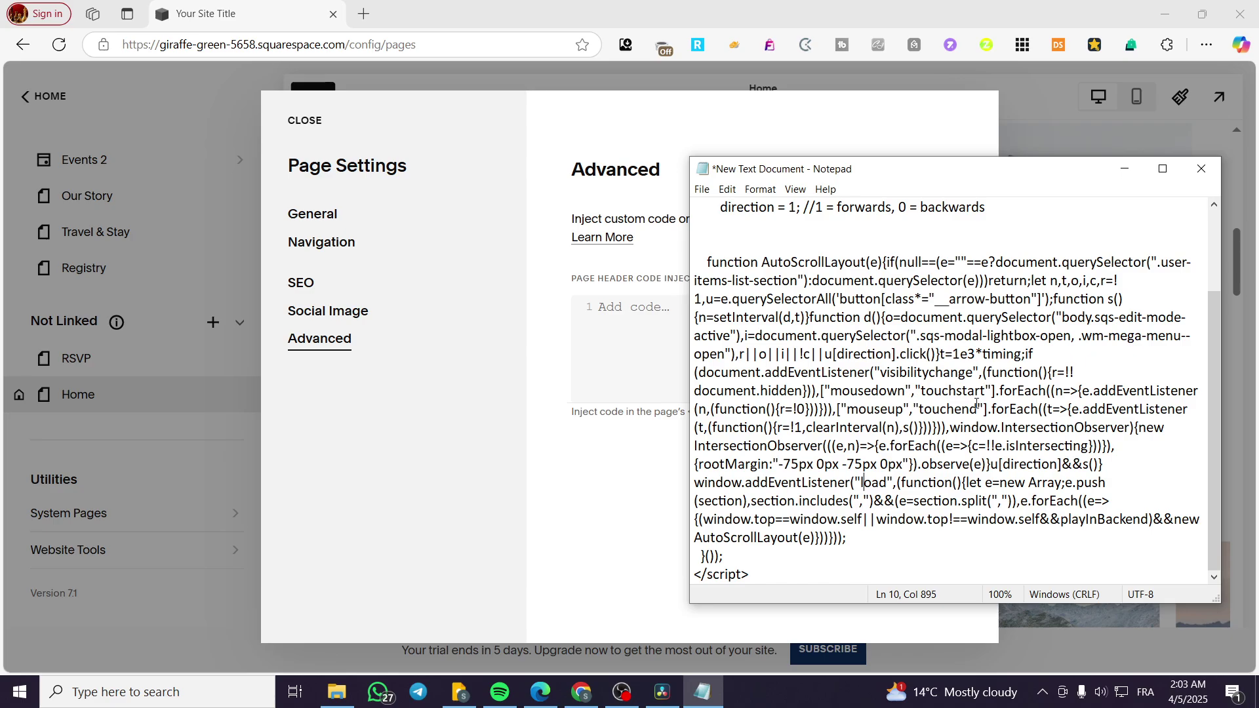
pyautogui.scroll(2, 976, 404)
# - Paste the auto-scroll script into the Home page's header code injection, save, and check the "Our partners" carousel in the preview
pyautogui.click(659, 315)
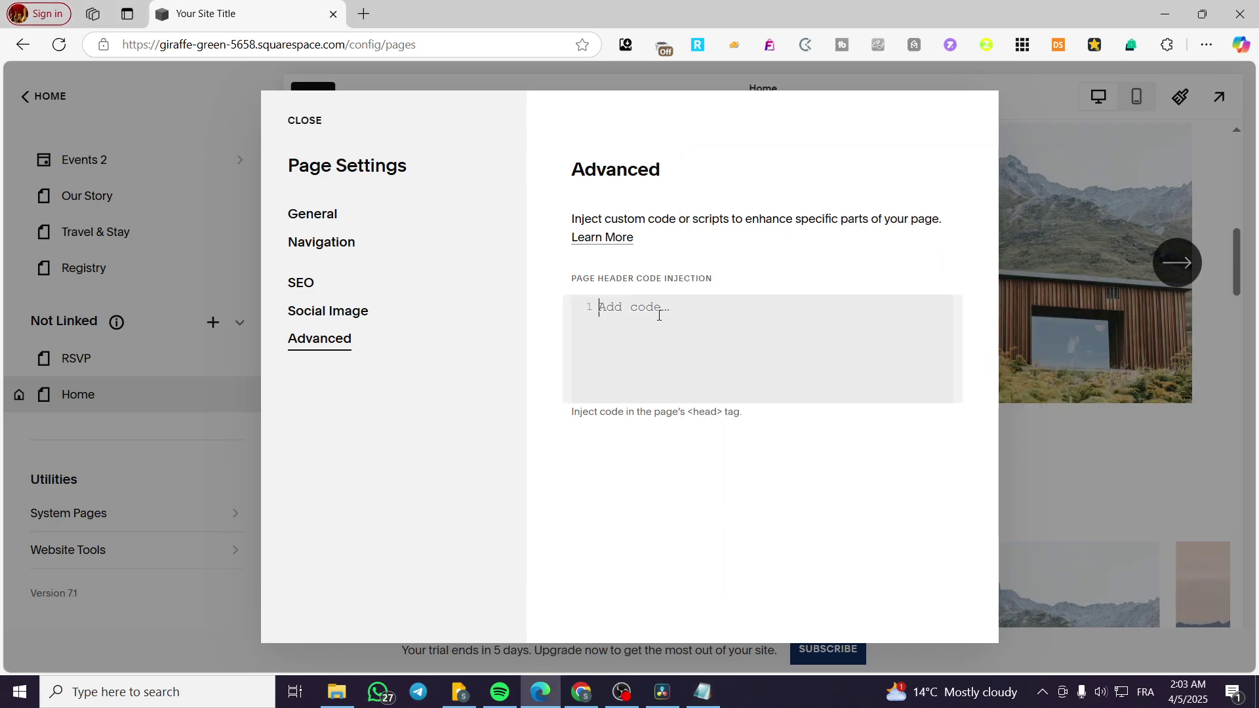
pyautogui.hotkey('ctrl', 'v')
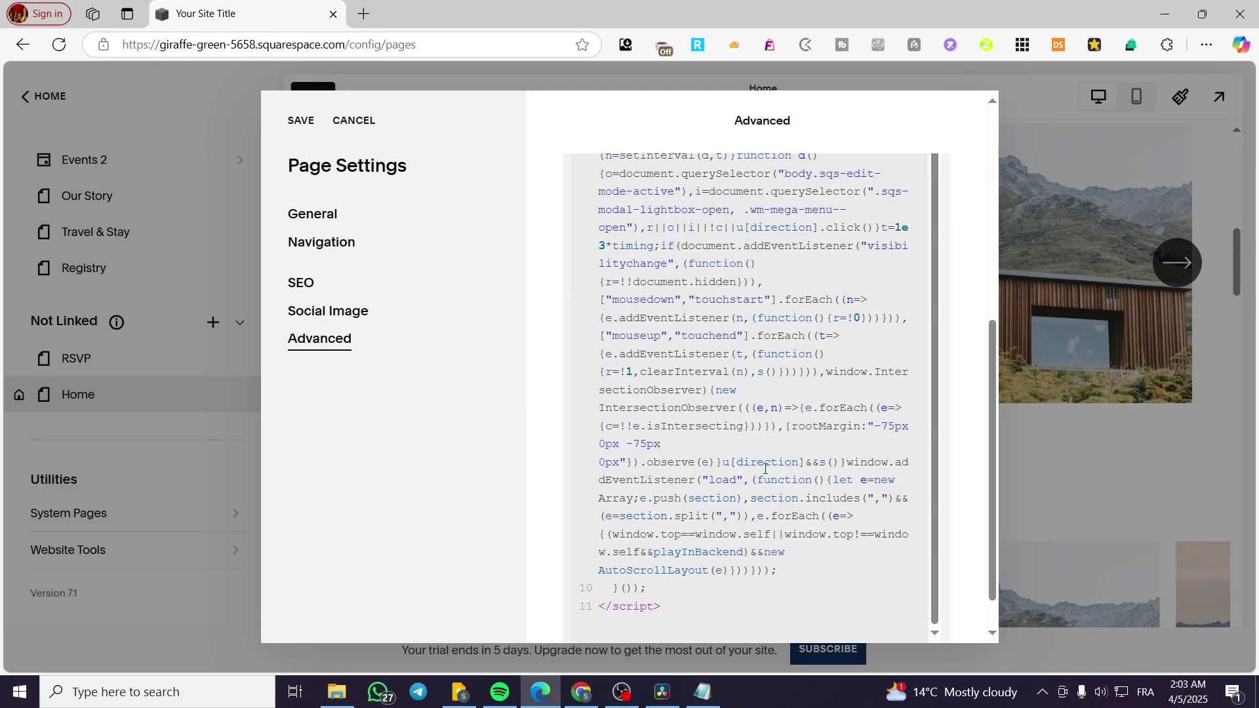
pyautogui.scroll(1, 765, 468)
pyautogui.scroll(10, 755, 446)
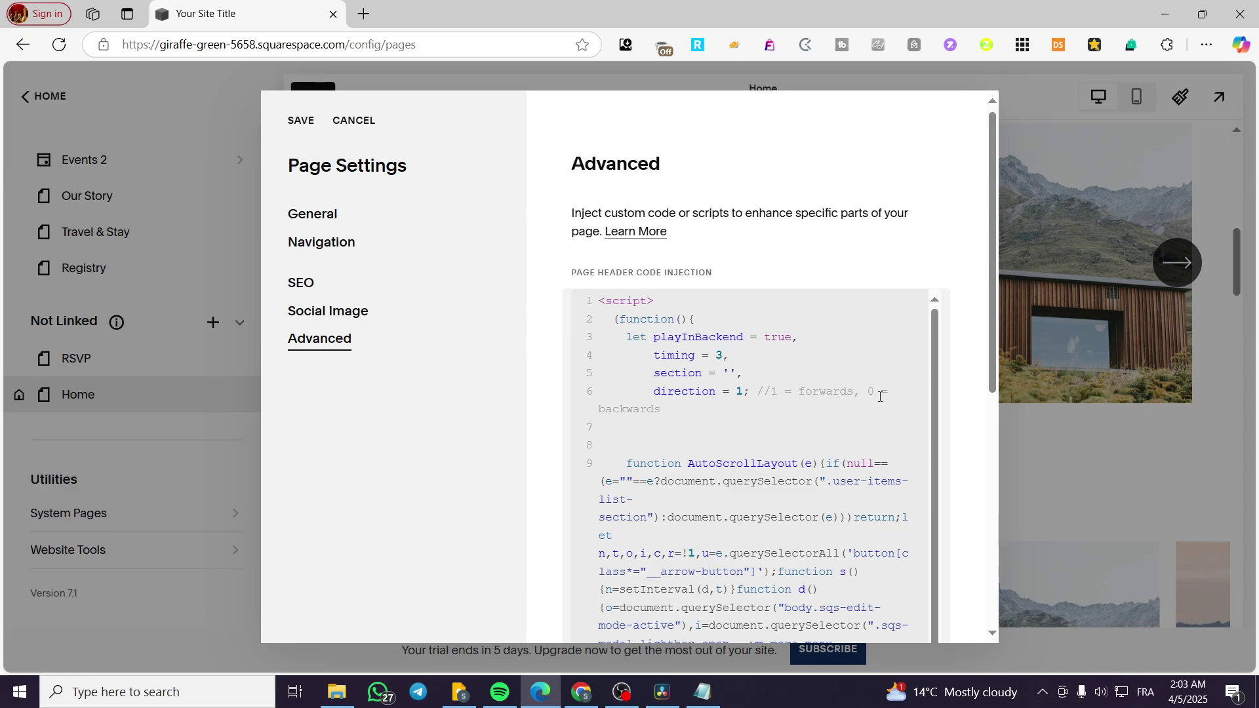
pyautogui.click(717, 355)
pyautogui.click(298, 122)
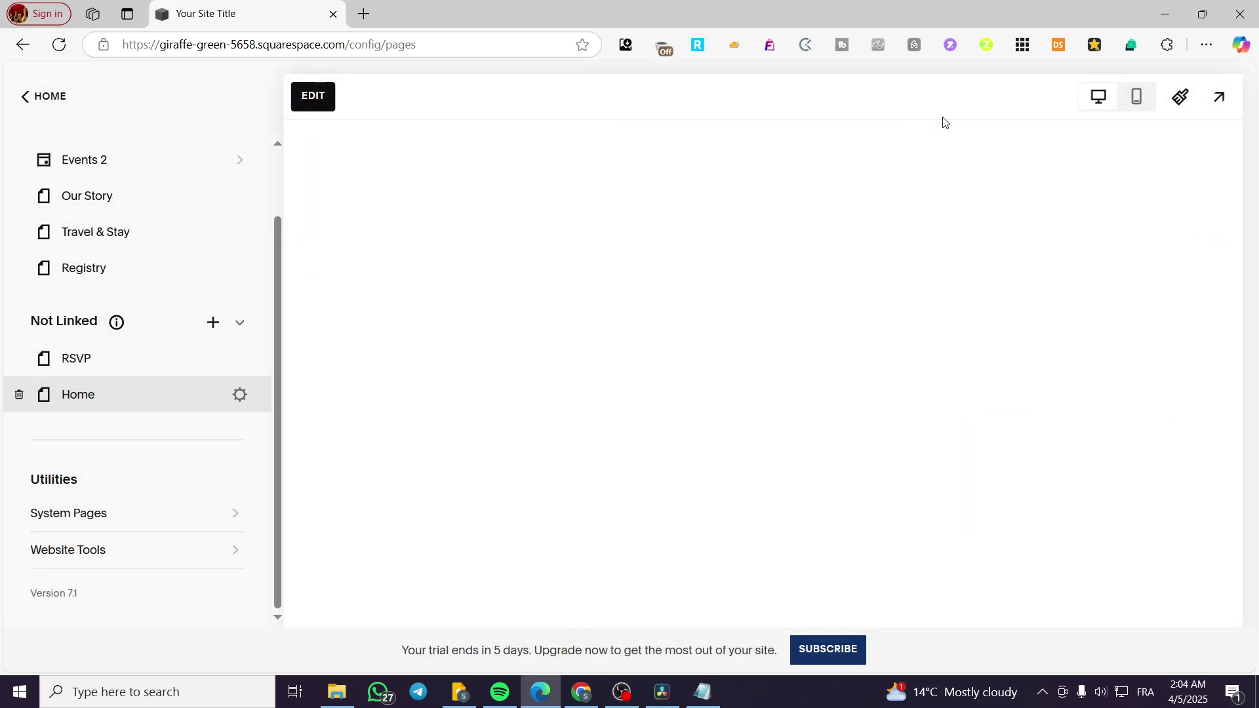
pyautogui.scroll(-10, 584, 432)
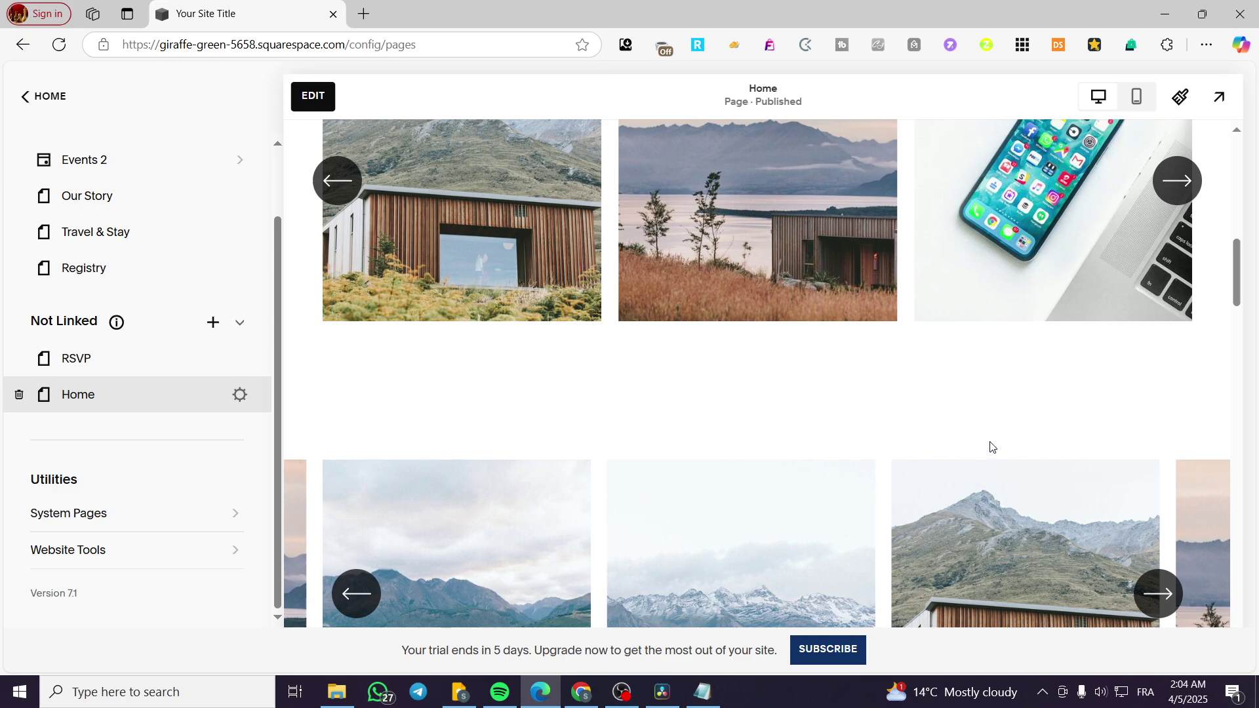
pyautogui.scroll(4, 663, 391)
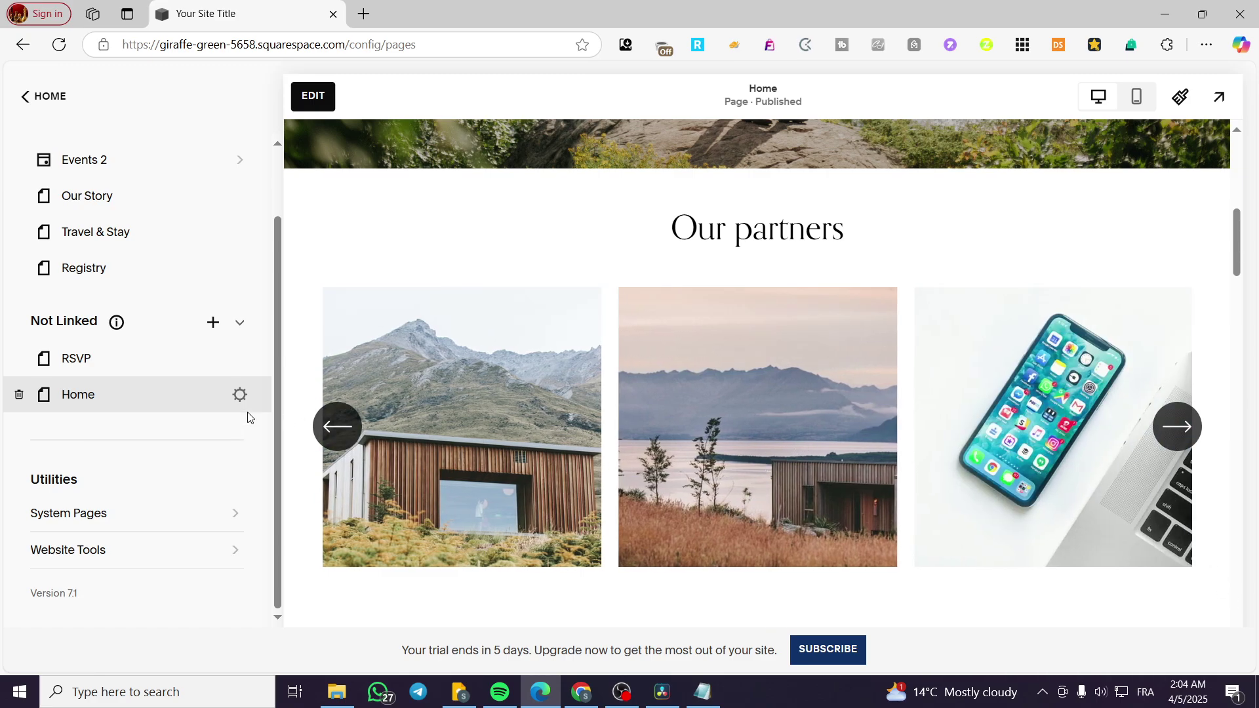
# - Set the timing value in the Home page's header script to 1, save, and check the "Our partners" carousel's scrolling speed
pyautogui.click(239, 394)
pyautogui.click(343, 342)
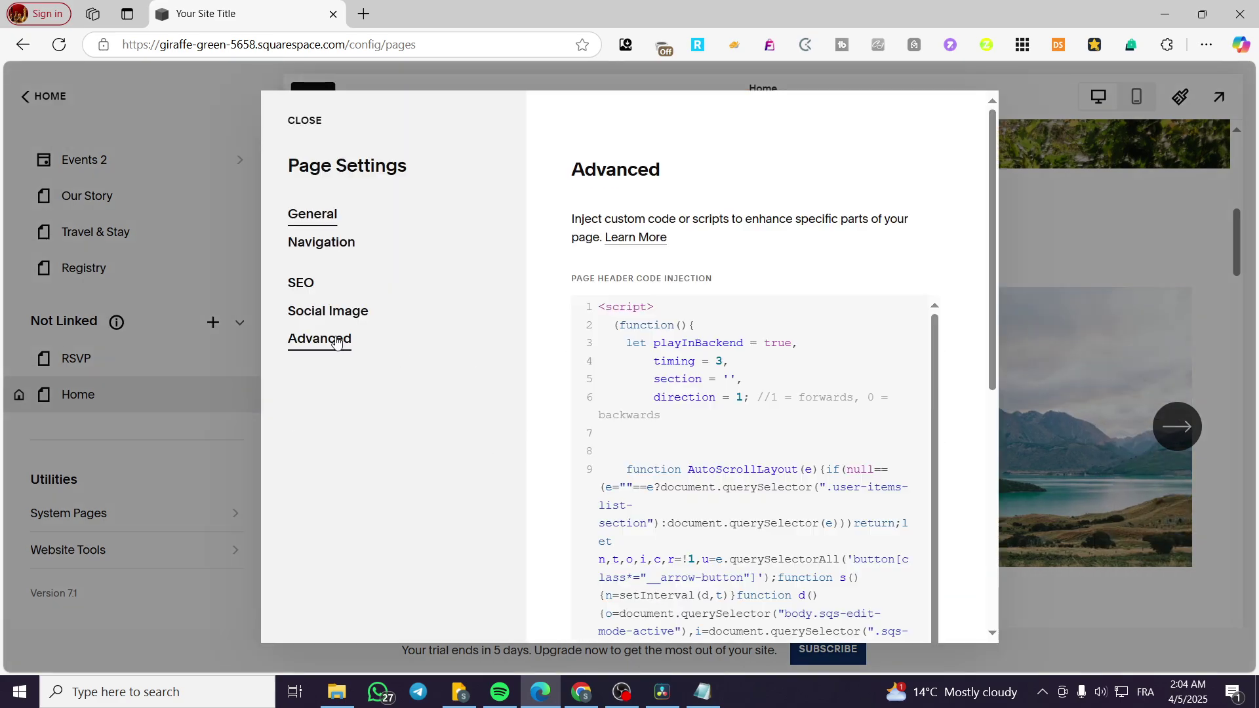
pyautogui.click(718, 358)
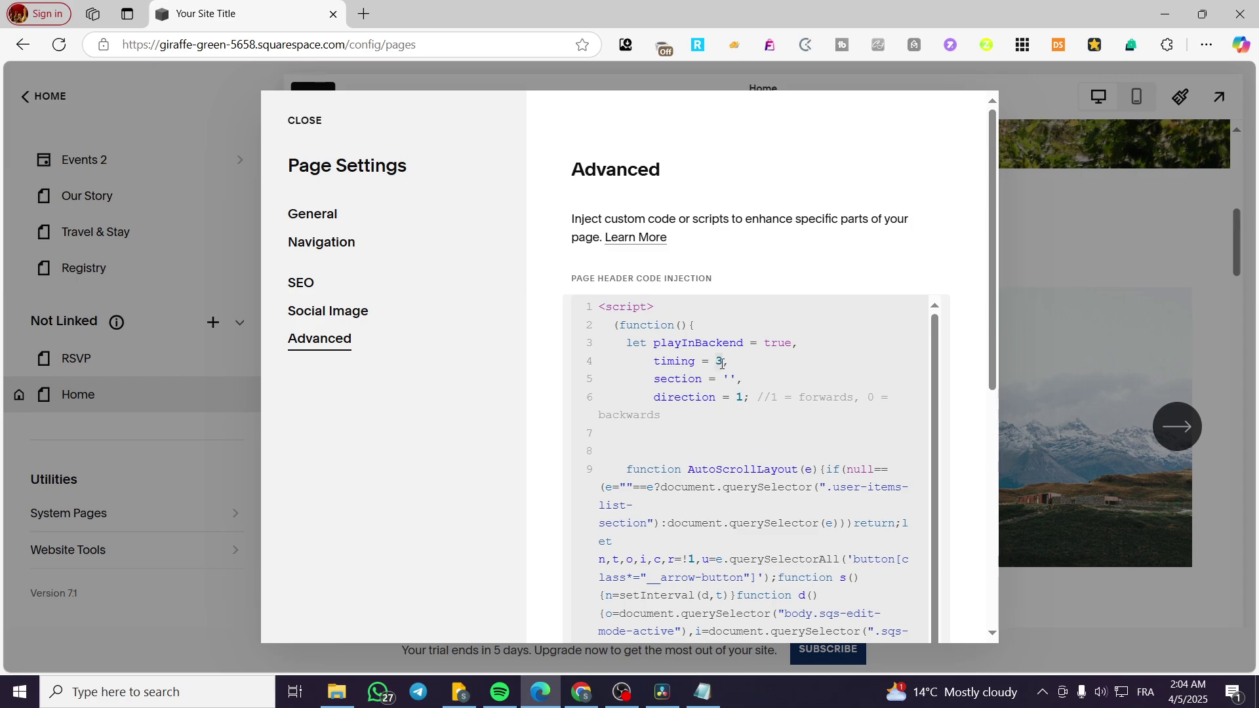
pyautogui.doubleClick(716, 361)
pyautogui.write('1')
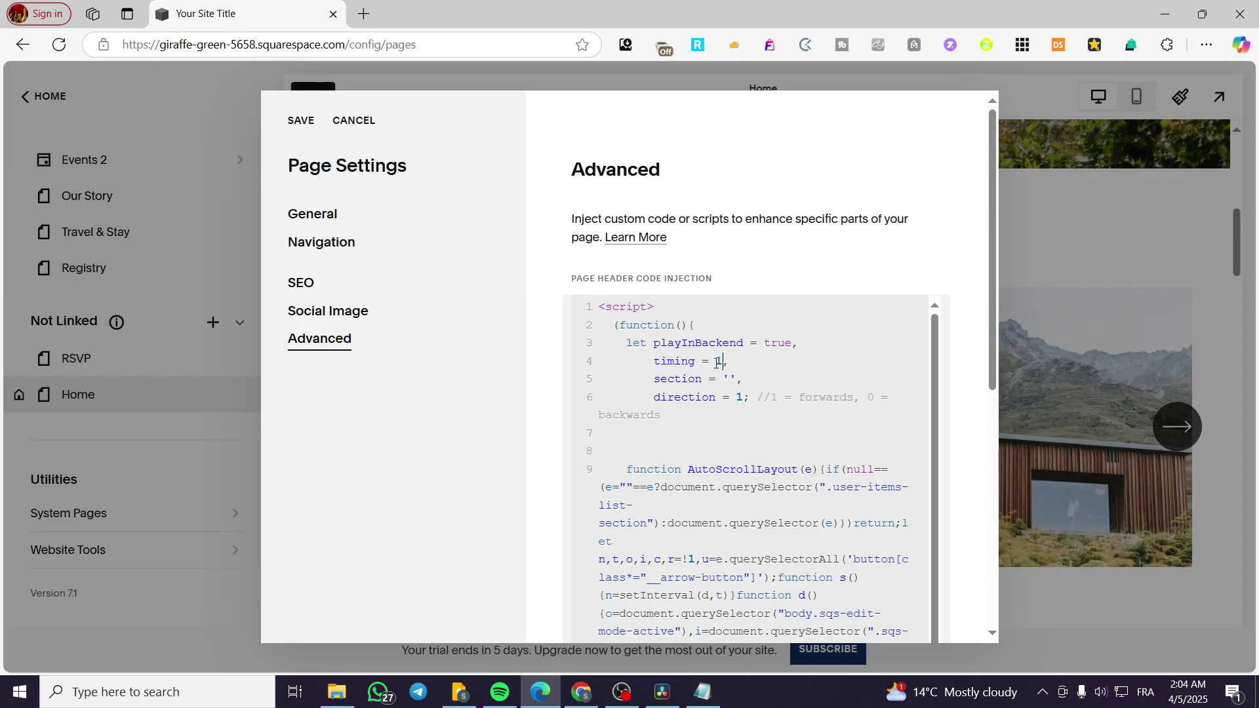
pyautogui.click(300, 121)
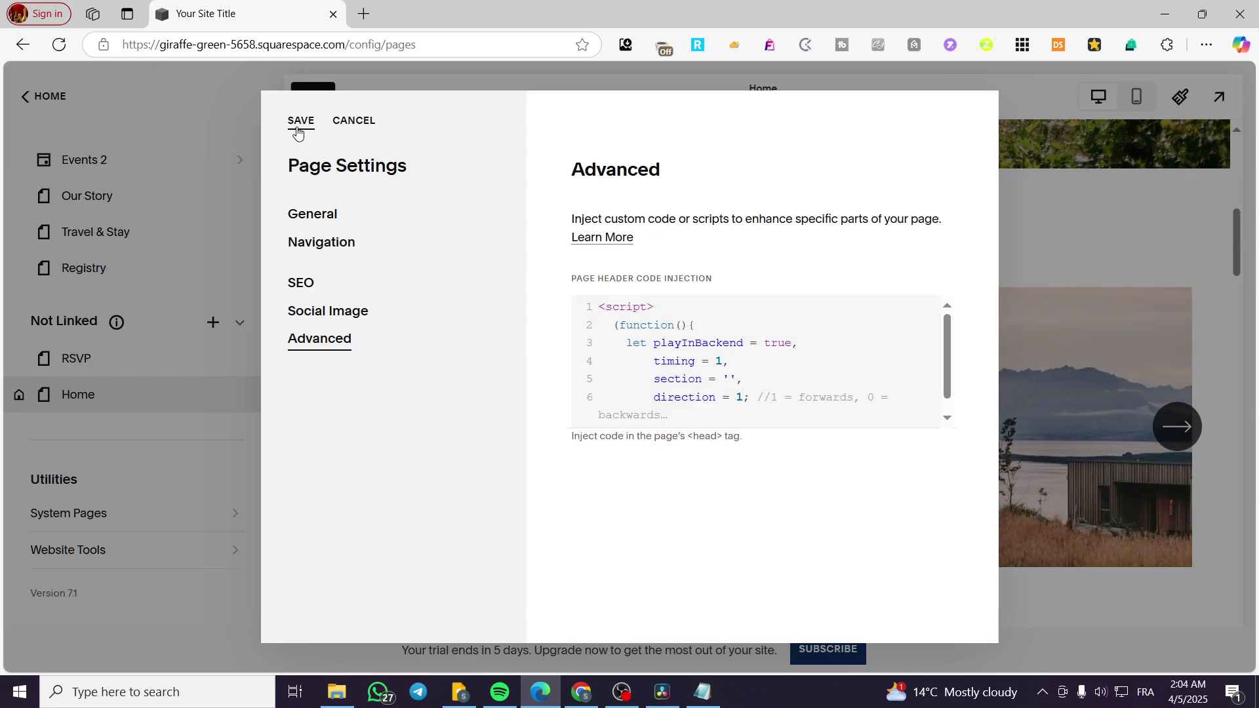
pyautogui.scroll(-15, 291, 459)
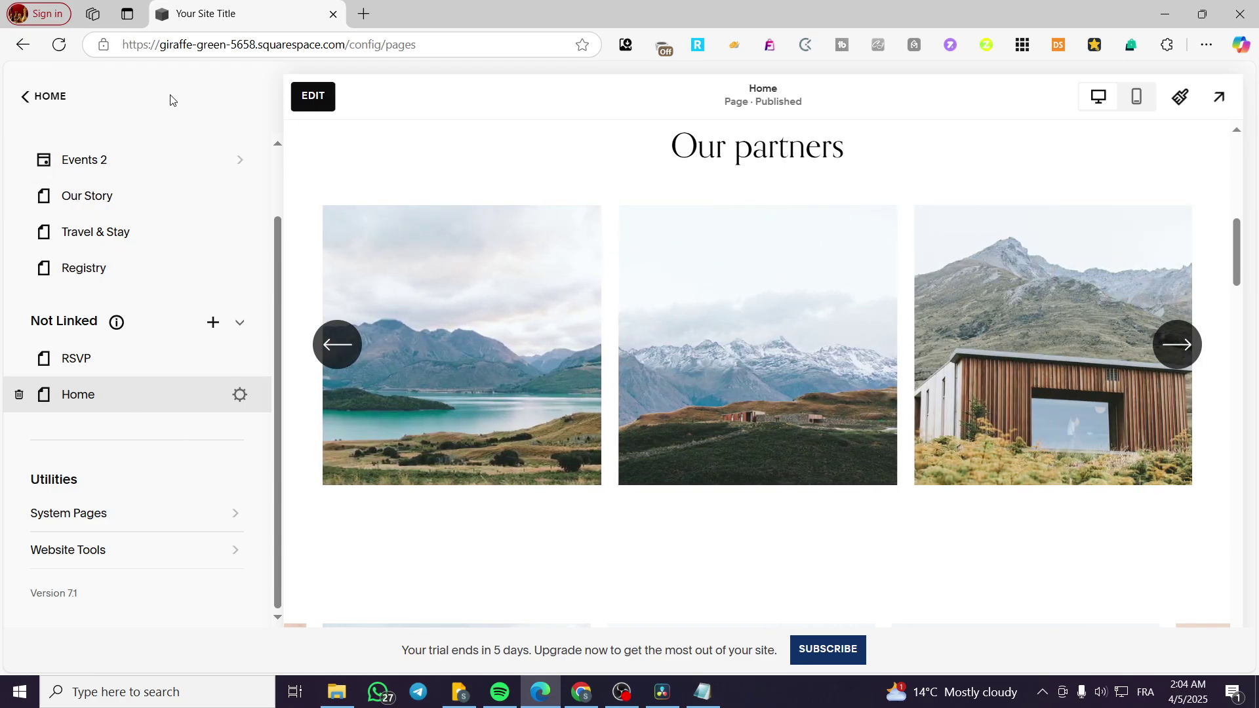
# - Set the direction value in the Home page's header script to 0 for backwards, save, and check the carousel's movement
pyautogui.click(240, 394)
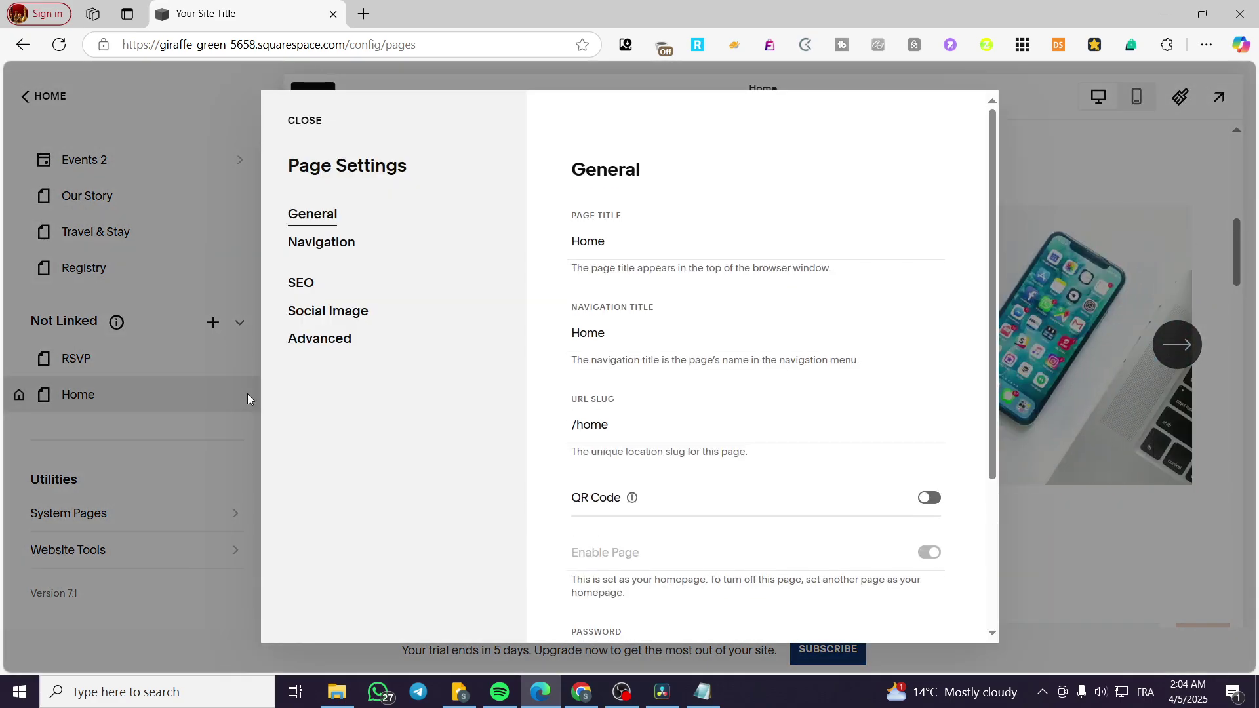
pyautogui.click(357, 340)
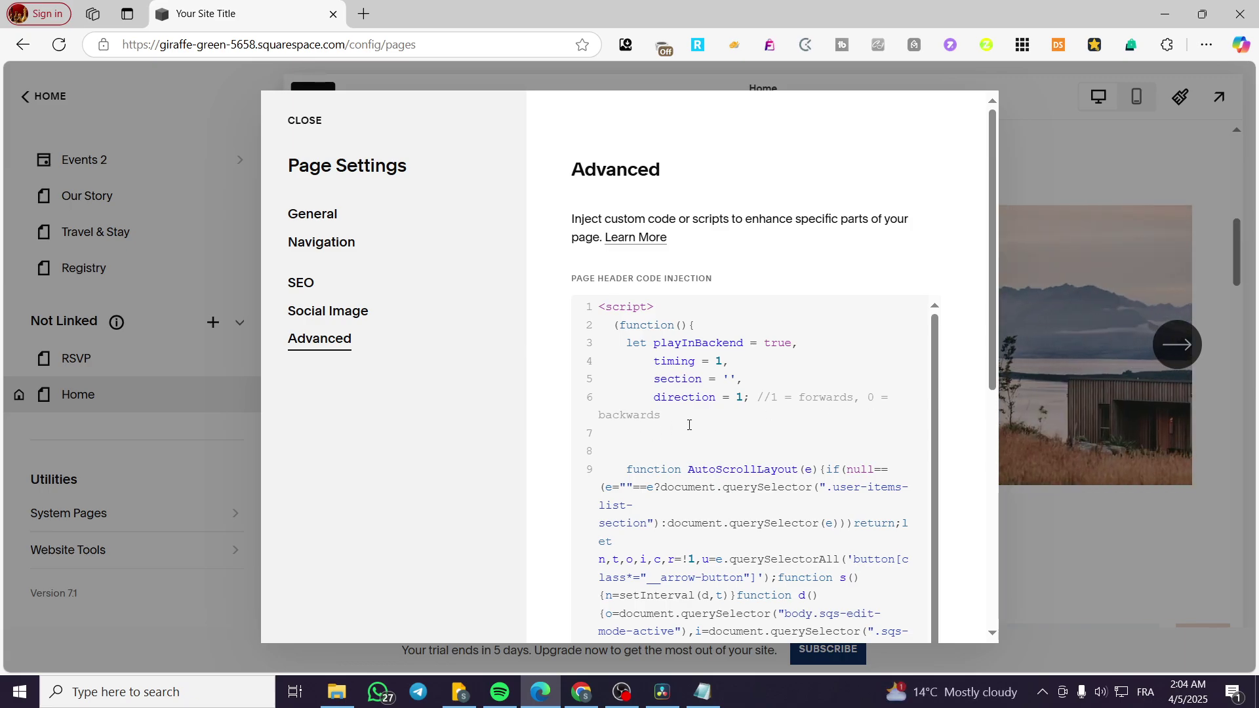
pyautogui.click(740, 397)
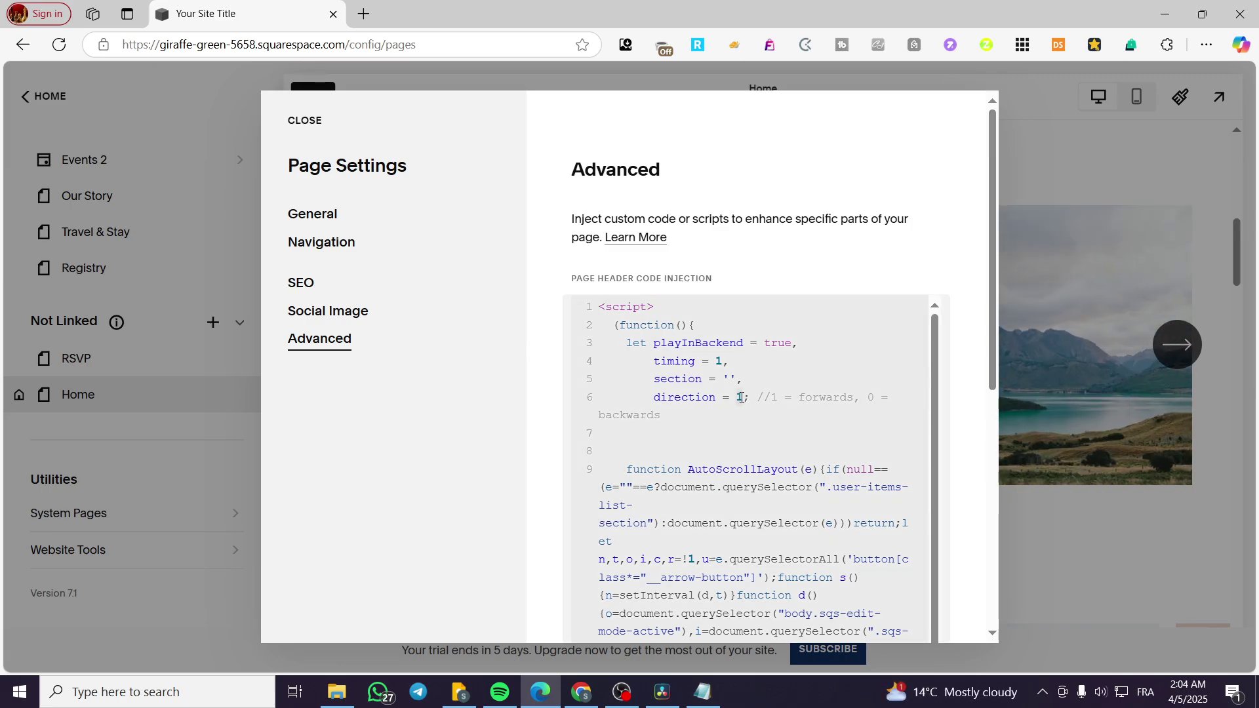
pyautogui.write('0')
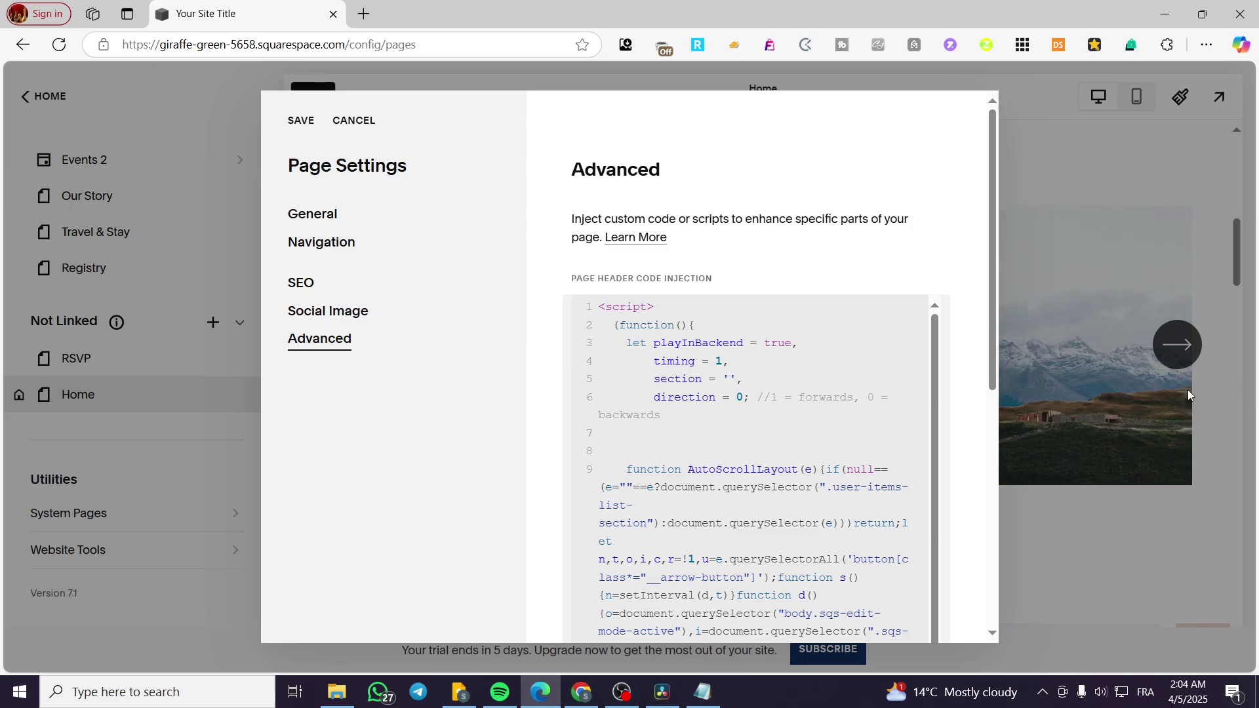
pyautogui.click(301, 120)
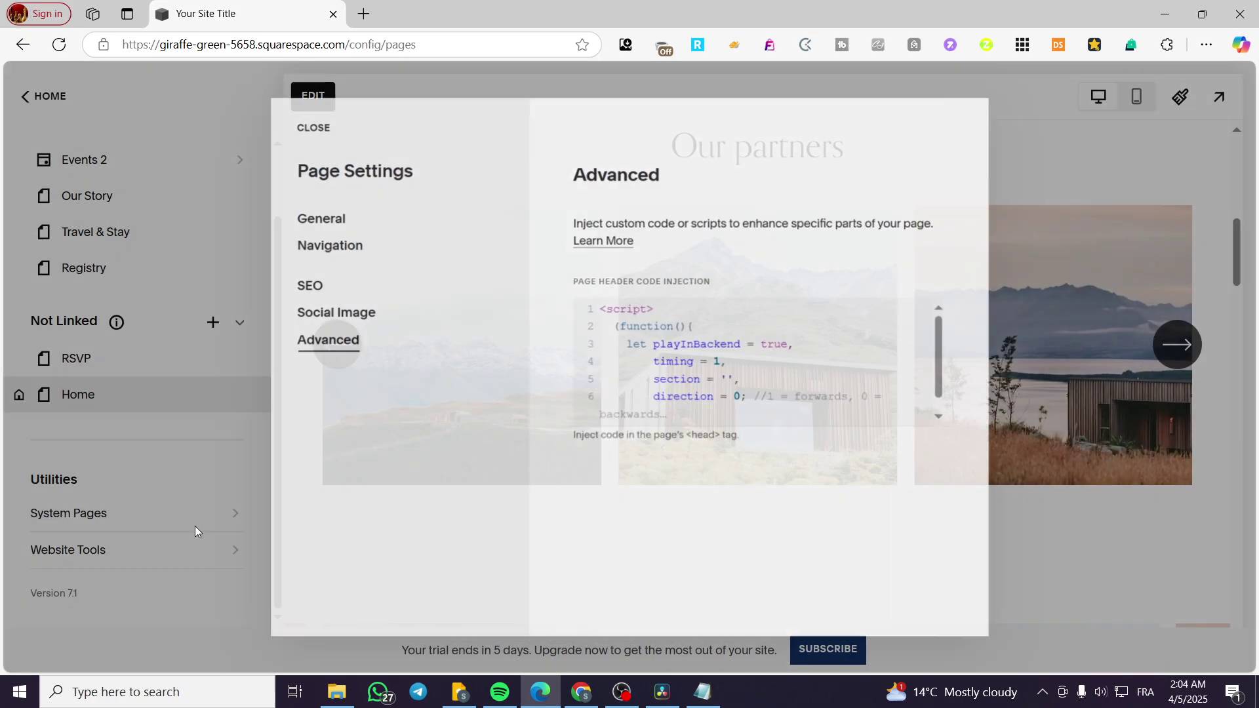
pyautogui.scroll(-10, 418, 476)
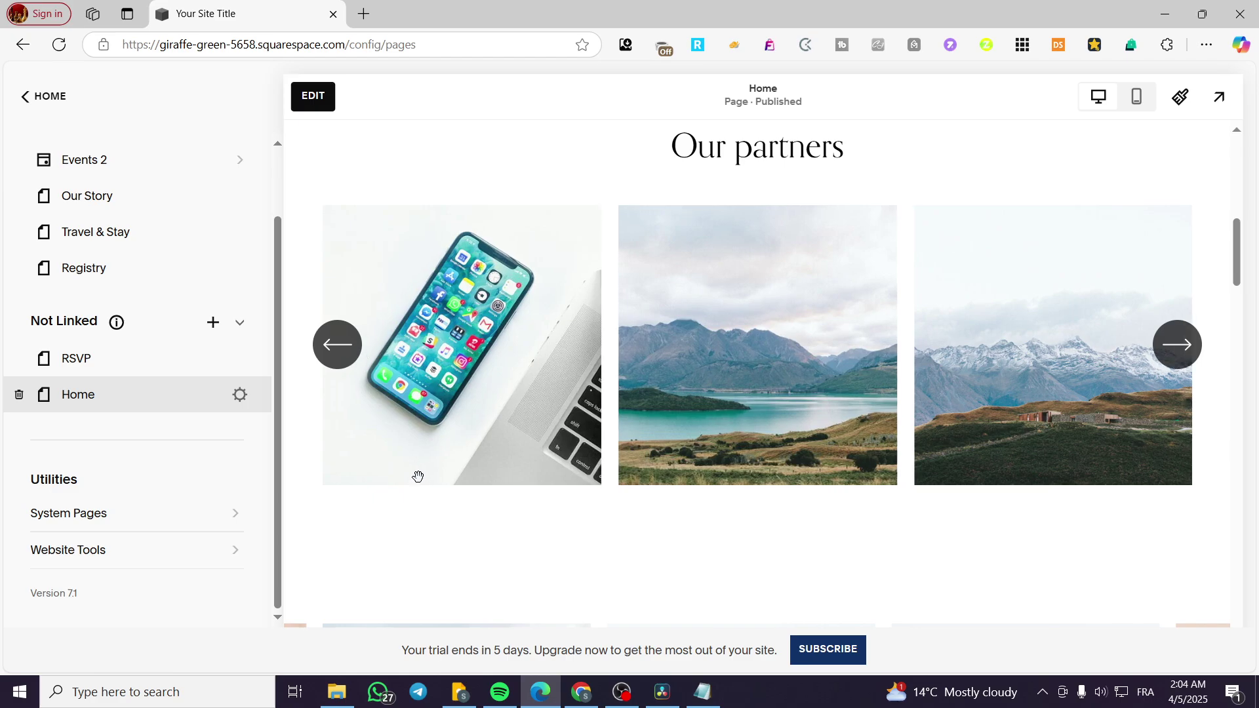